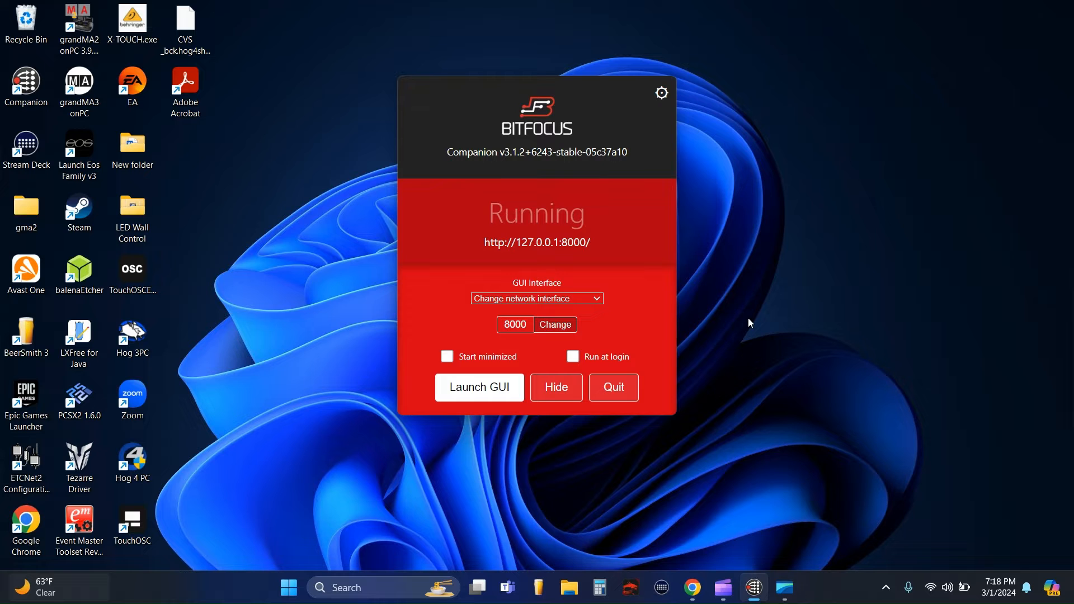
Quit Companion, switch to Chrome and search the web for "companion" in a new tab
left_click(617, 384)
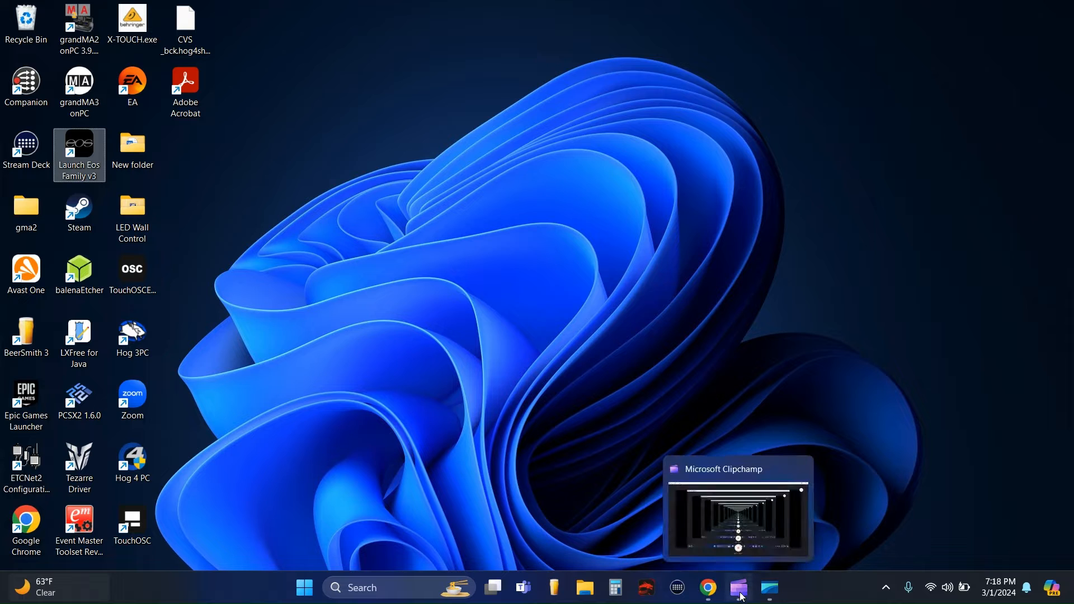
left_click(711, 594)
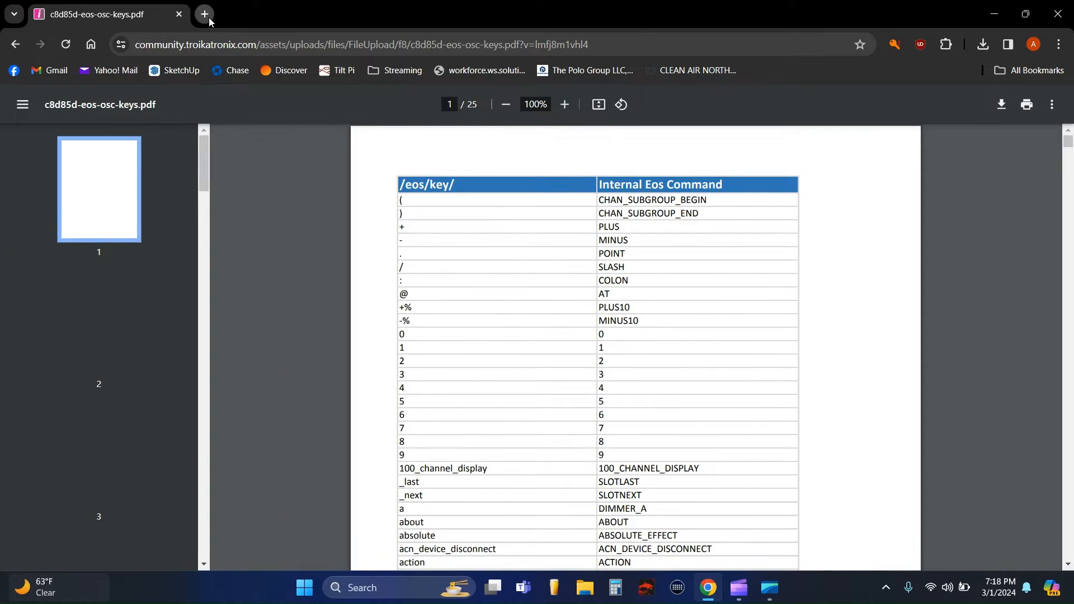
left_click(209, 18)
left_click(285, 50)
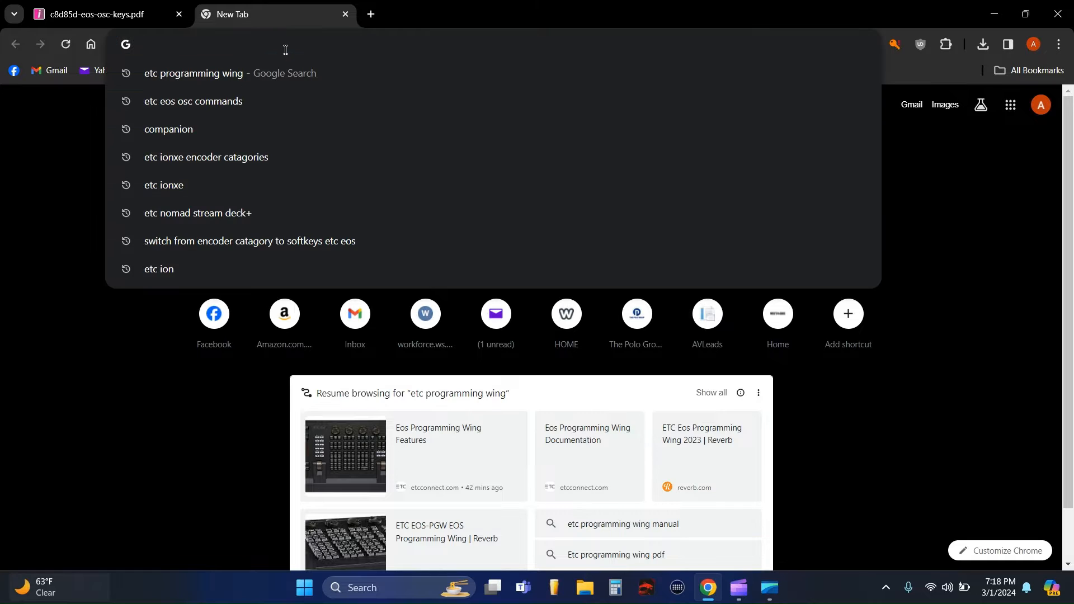
type("compa")
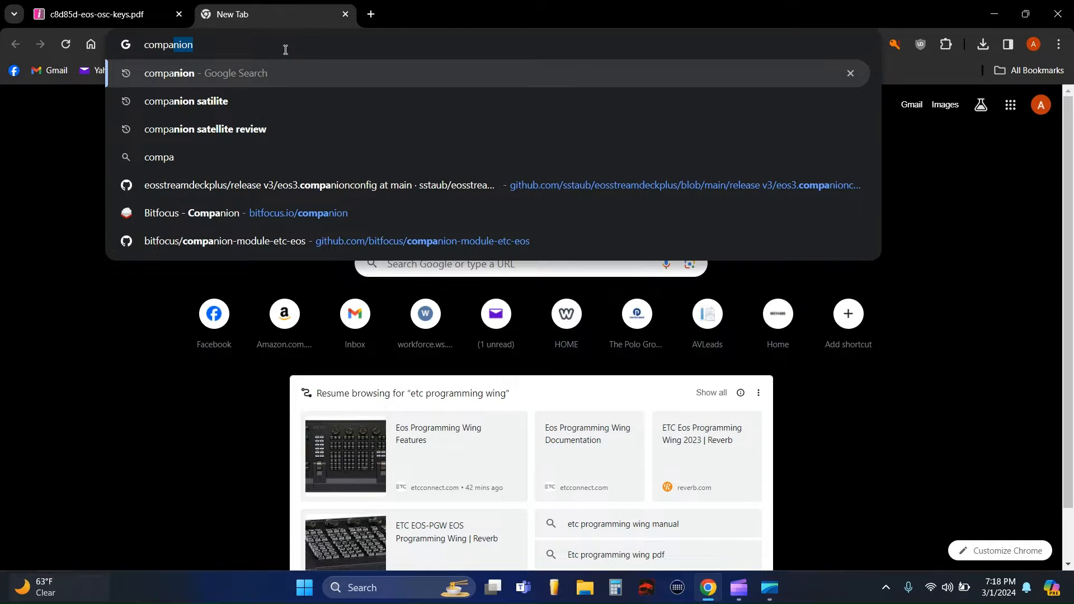
type("nion")
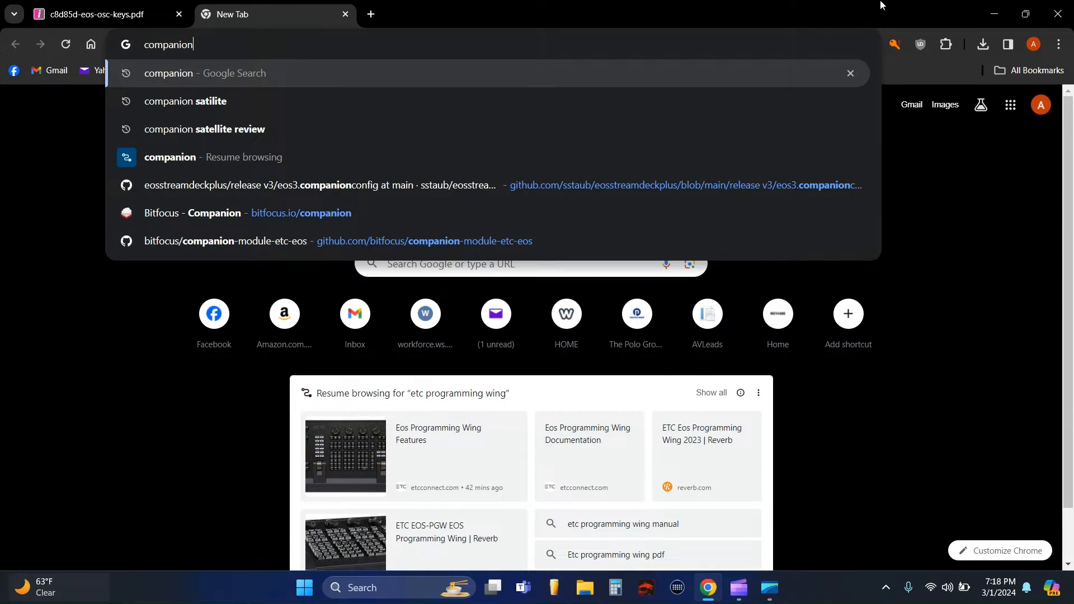
left_click(287, 76)
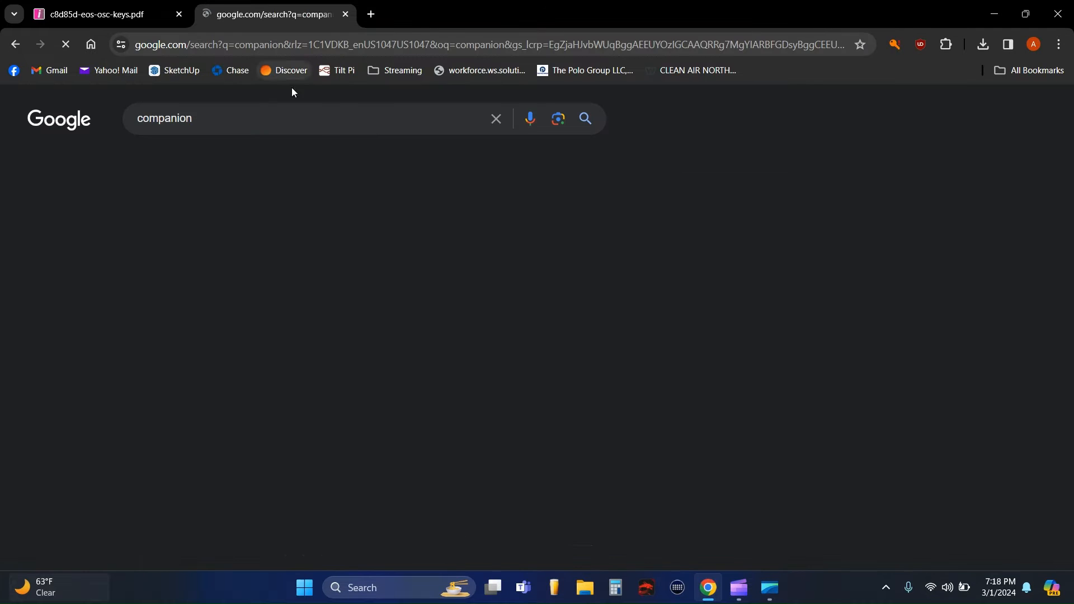
Open the Bitfocus Companion page from the search results and go to its software downloads
scroll(344, 378, "down", 5)
scroll(344, 377, "down", 6)
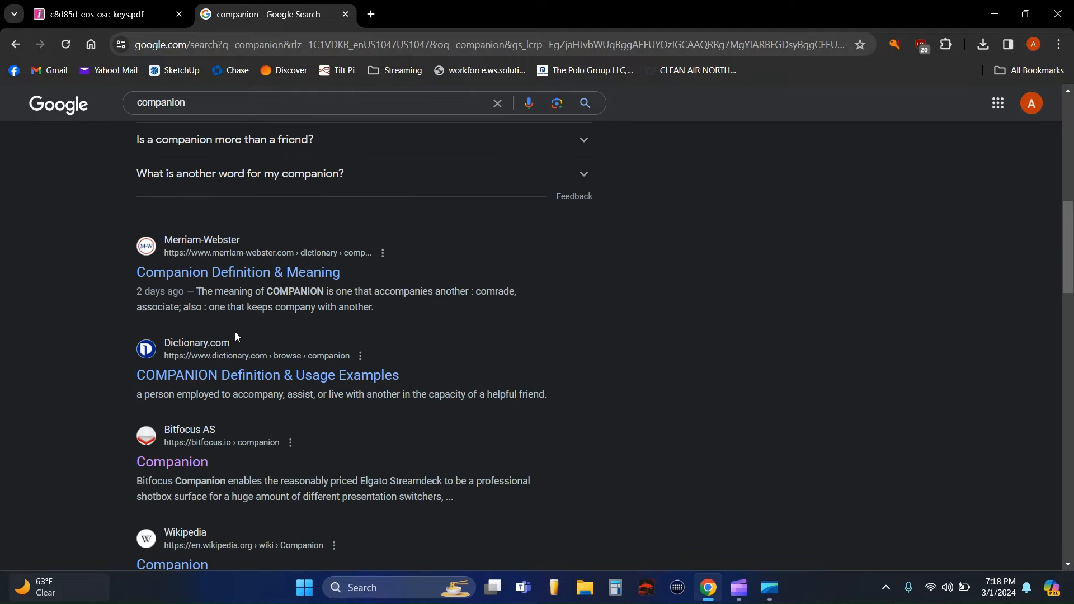
left_click(168, 392)
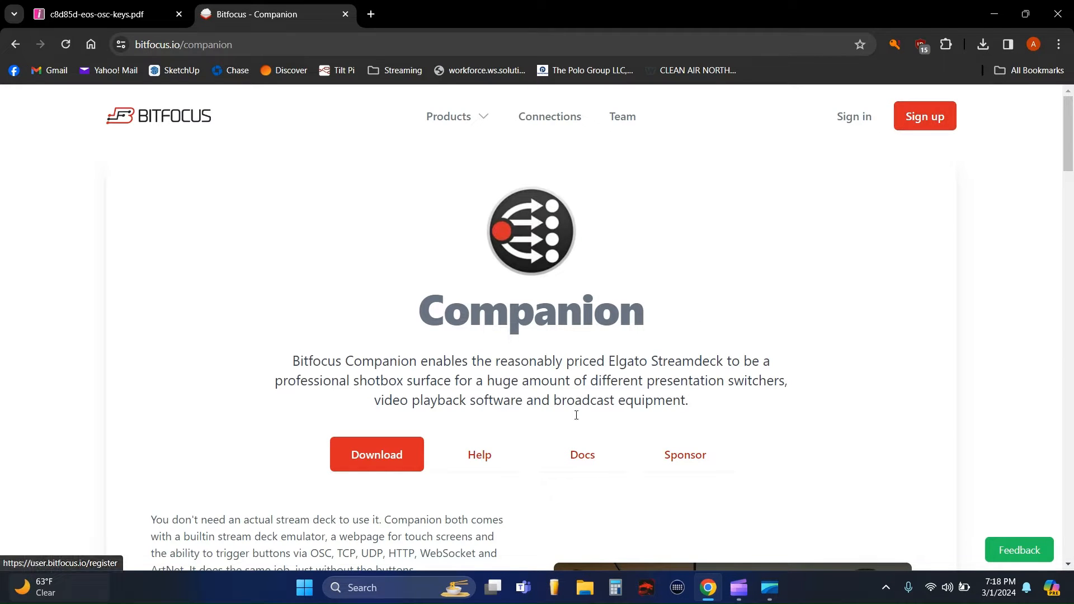
scroll(481, 450, "down", 1)
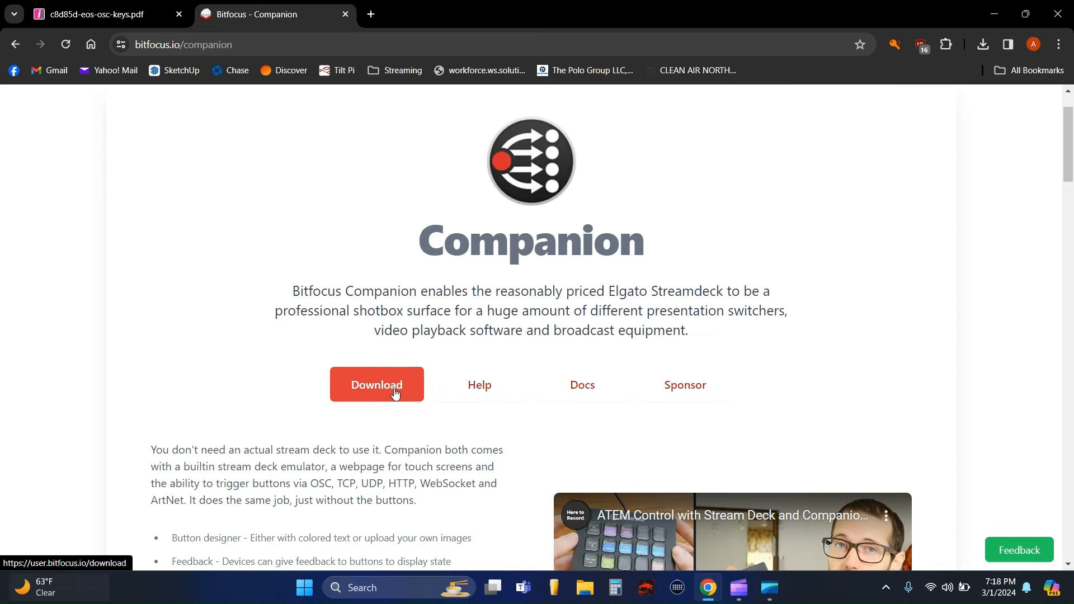
left_click(395, 389)
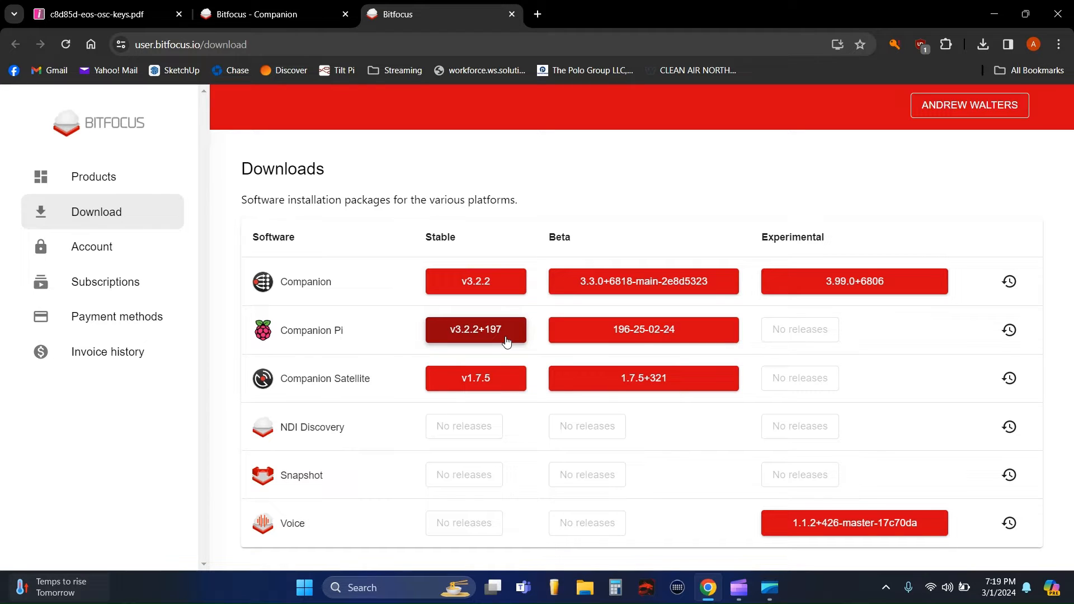
Review the platform packages offered for the stable Companion v3.2.2 release
left_click(488, 287)
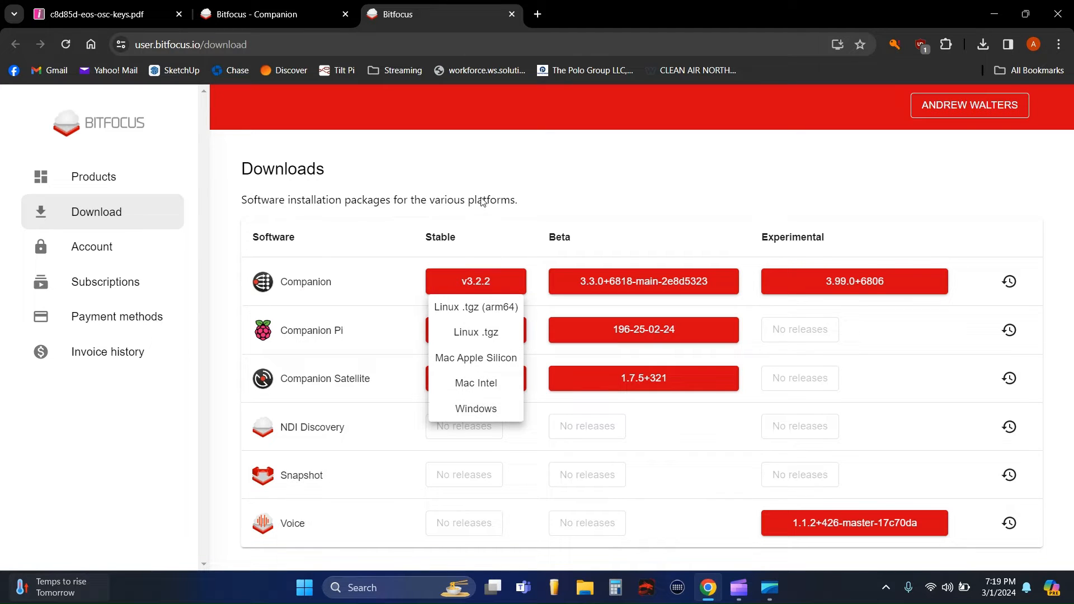
left_click(514, 154)
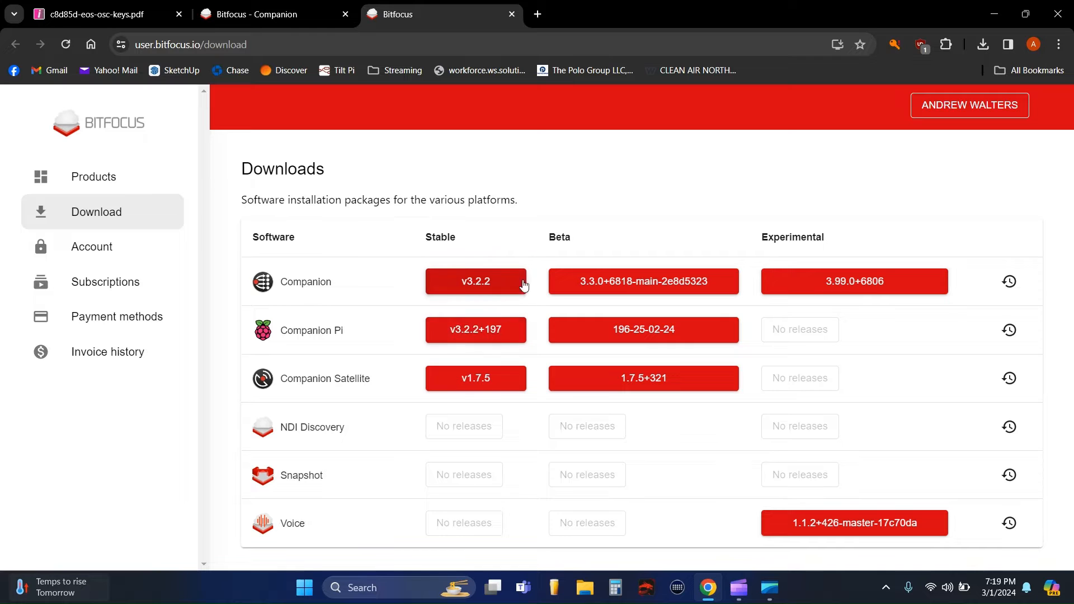
left_click(474, 285)
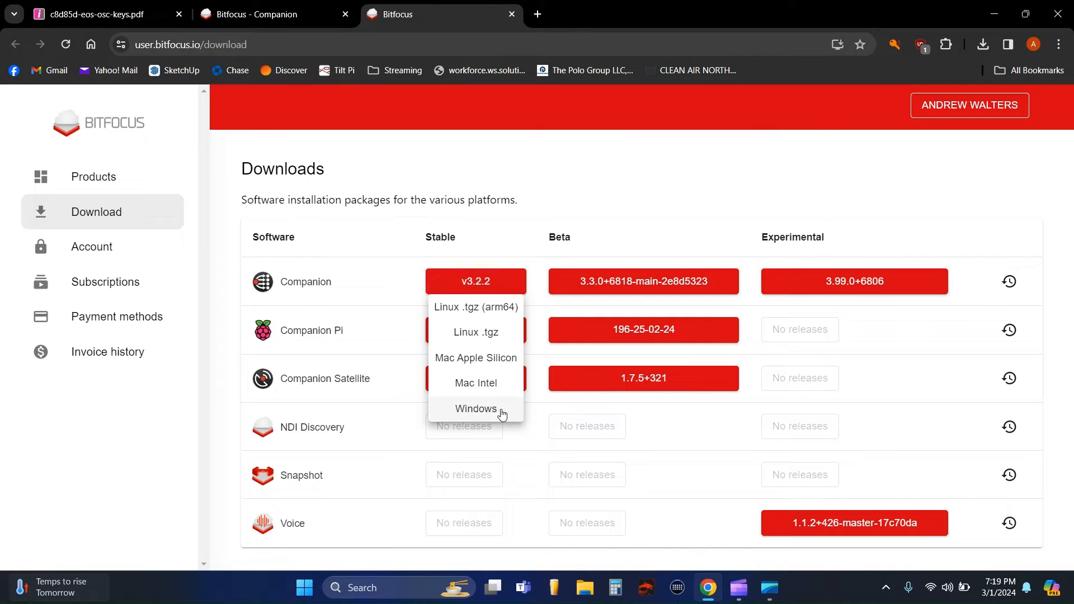
left_click(582, 235)
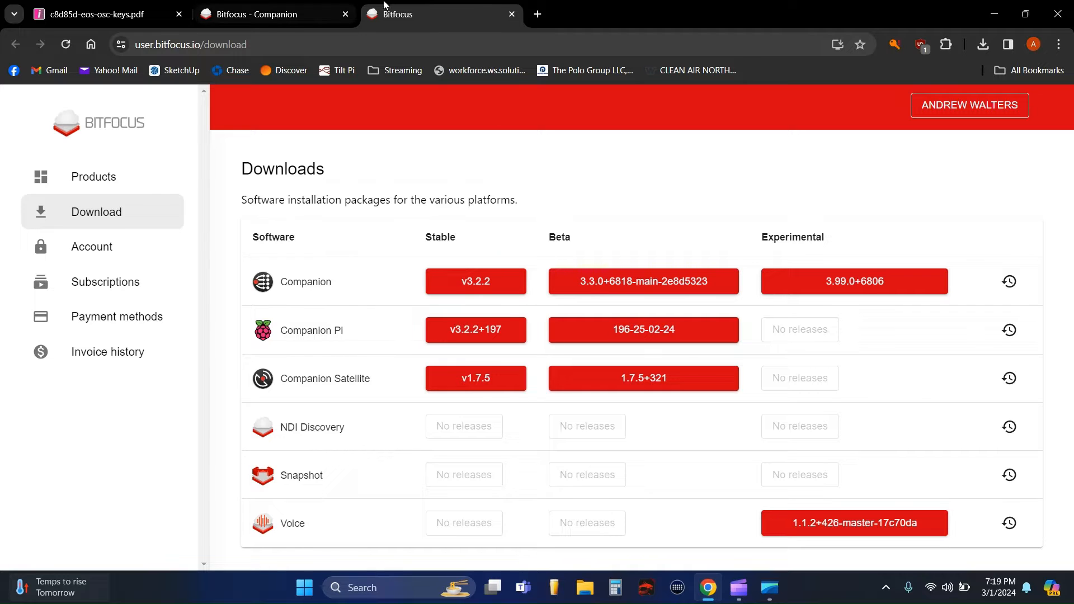
Close the Bitfocus downloads page and search the web for "etc nomad stream deck+" in a new tab
left_click(539, 13)
left_click(512, 14)
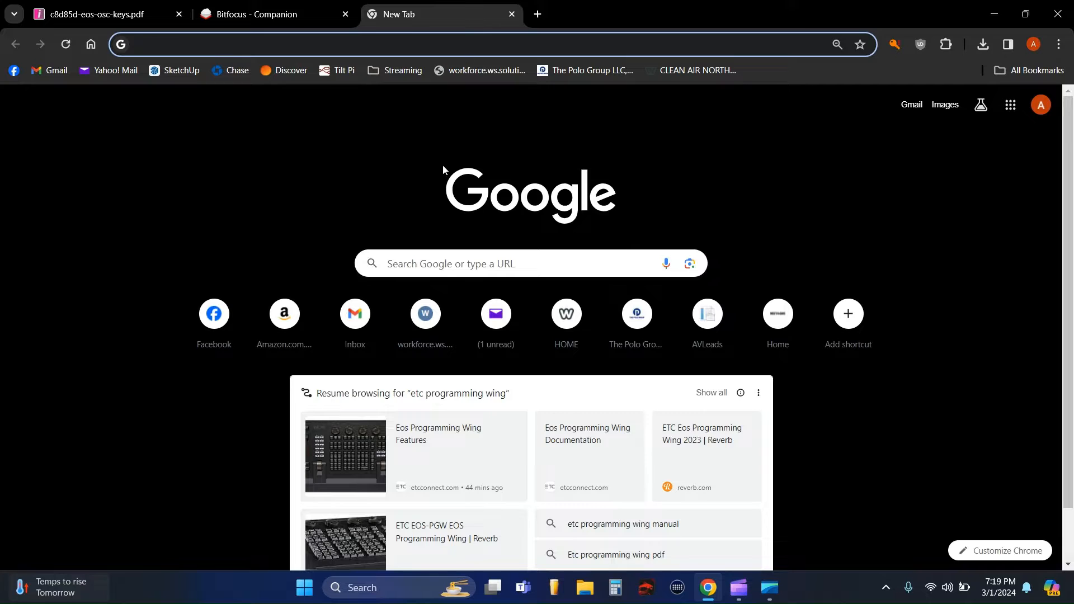
left_click(452, 268)
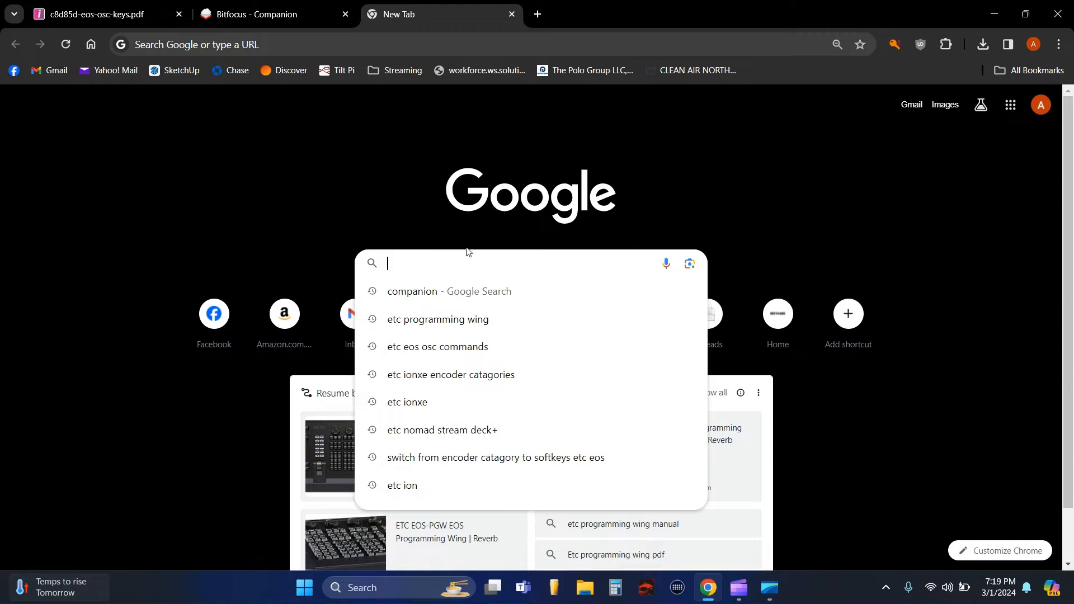
type("etc")
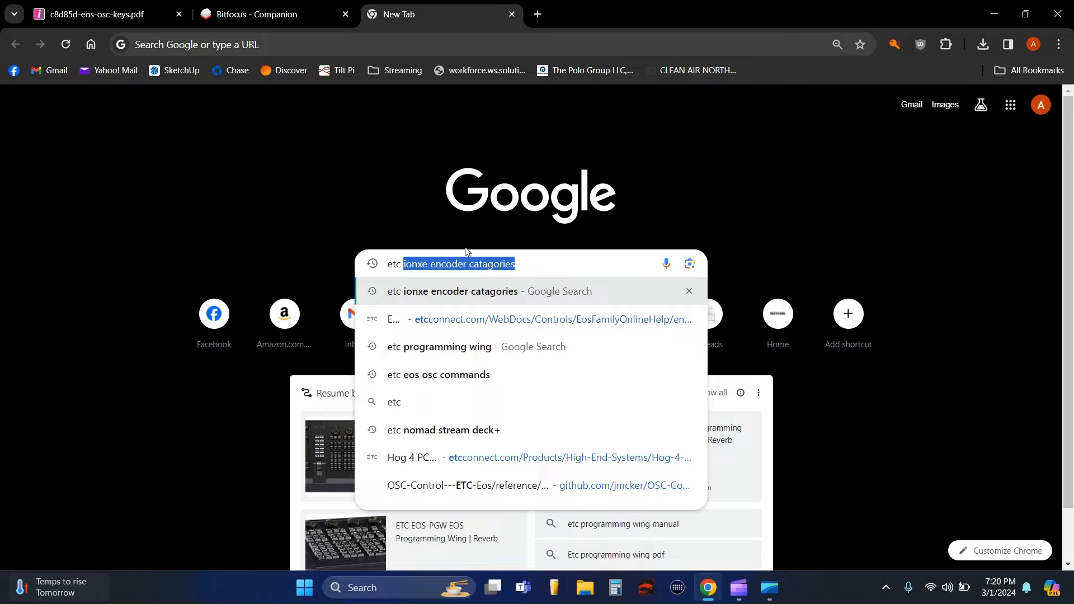
key("Down")
key("Down")
key("Down")
key("Down")
key("Down")
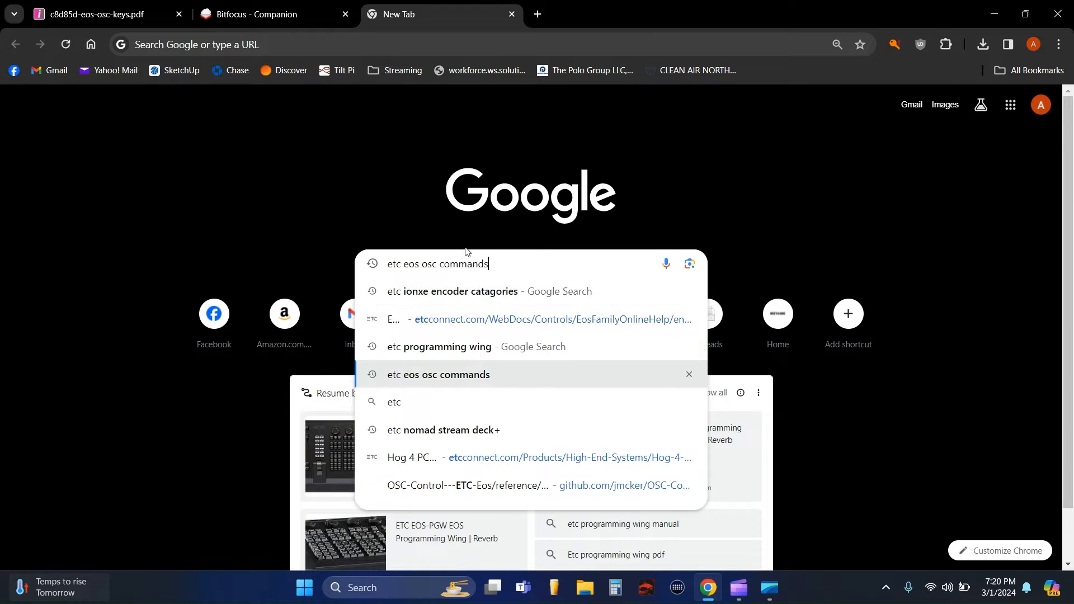
key("Return")
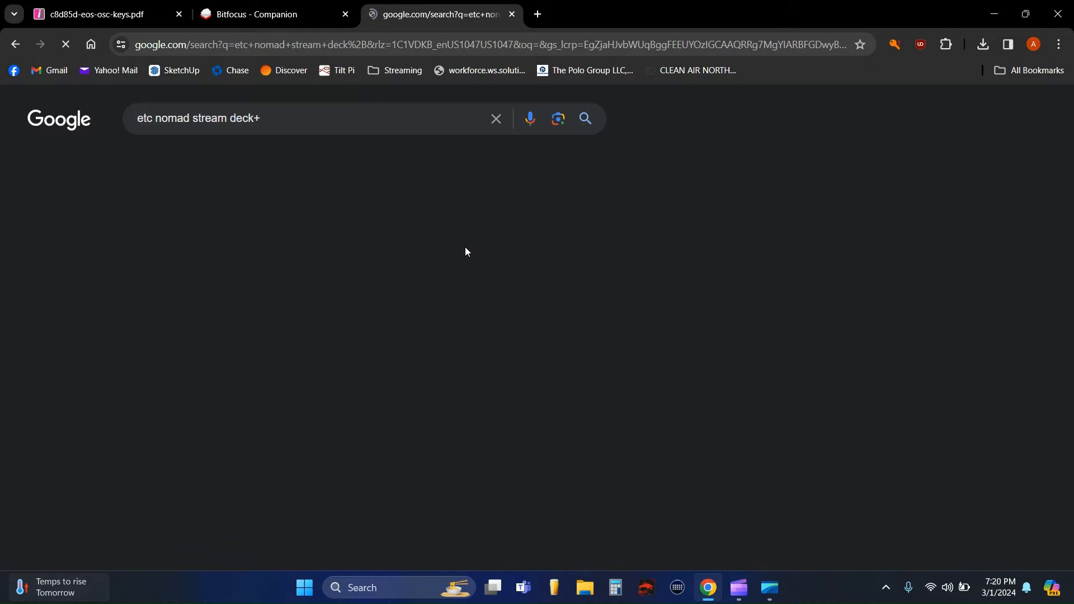
Open eos3.companionconfig in the release v3 folder of the eosstreamdeckplus GitHub repository and check its download option
scroll(344, 235, "down", 6)
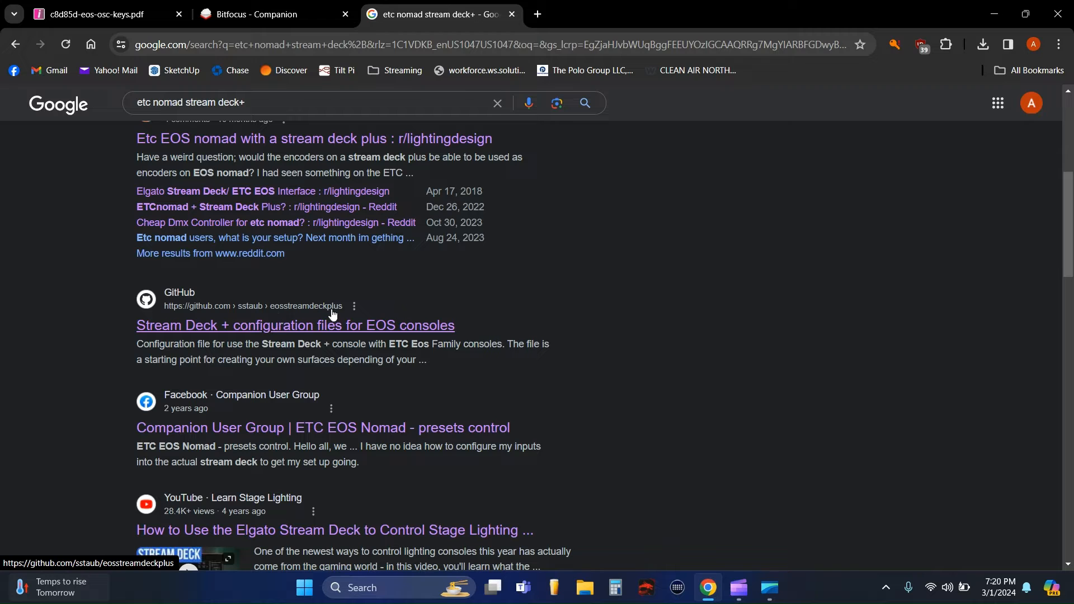
left_click(361, 325)
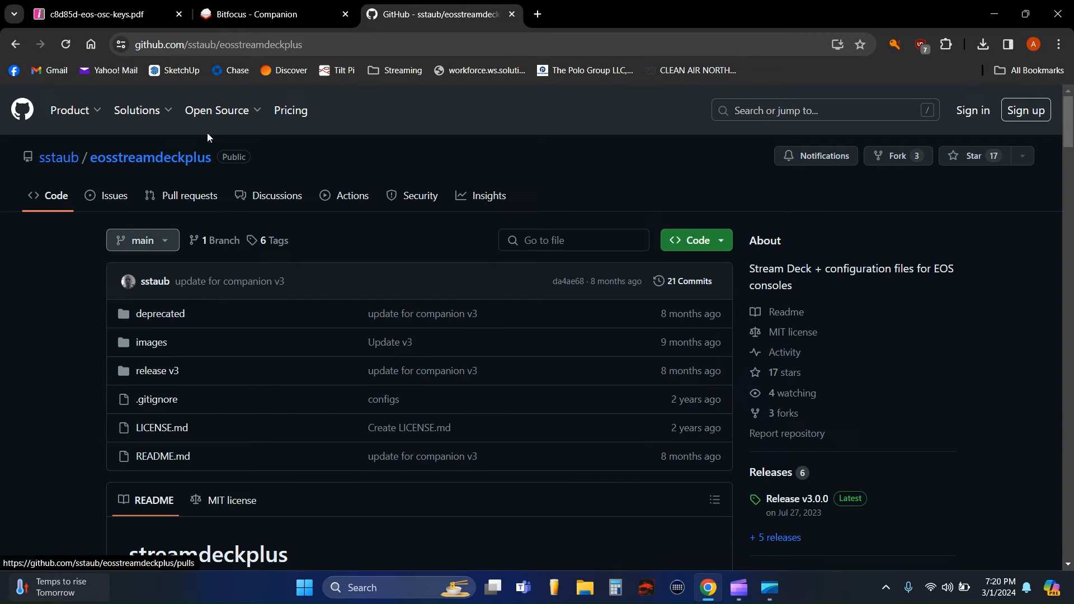
left_click(169, 372)
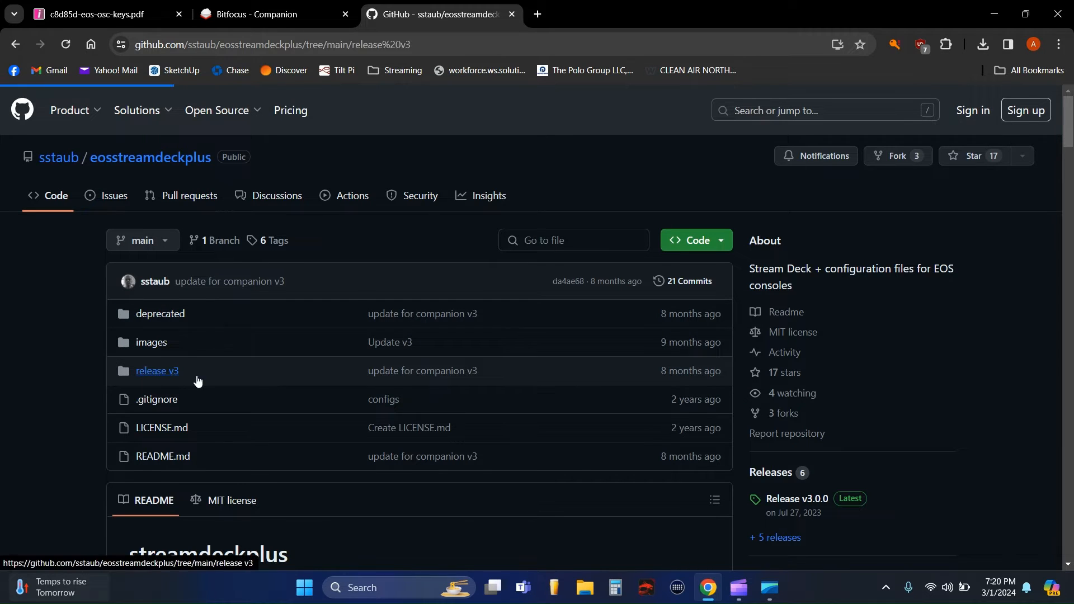
left_click(315, 380)
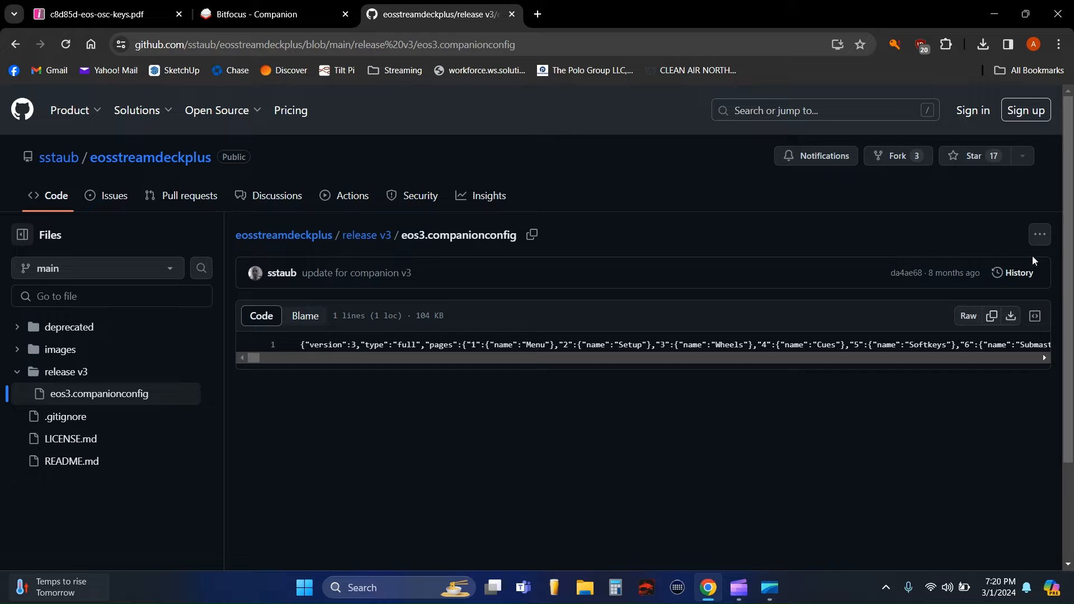
left_click(1041, 235)
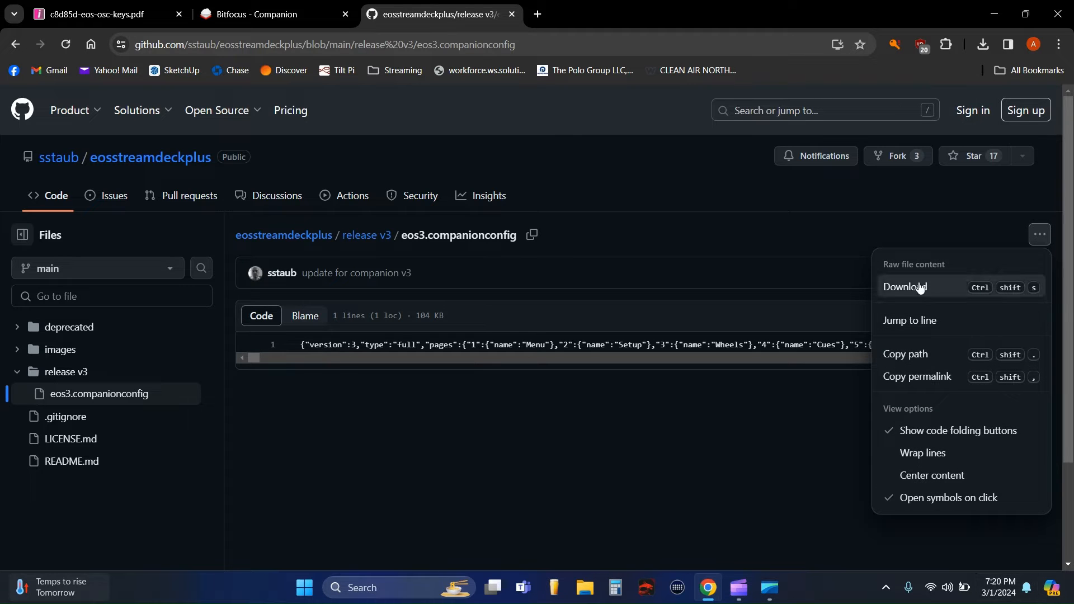
left_click(652, 229)
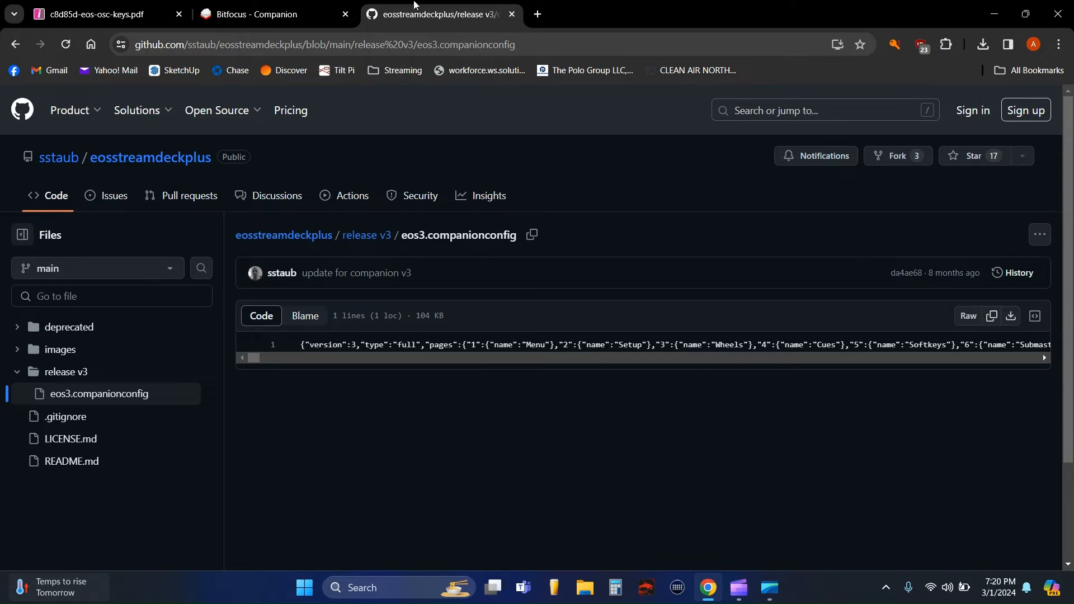
Close the GitHub and Bitfocus pages and minimize the browser to return to the desktop
left_click(511, 14)
left_click(345, 14)
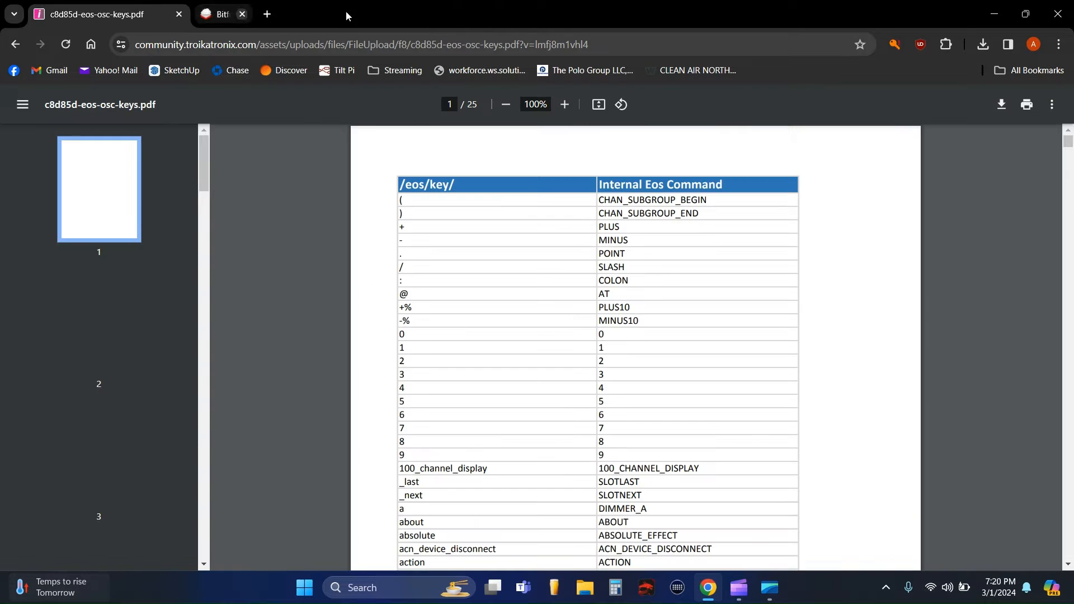
left_click(994, 14)
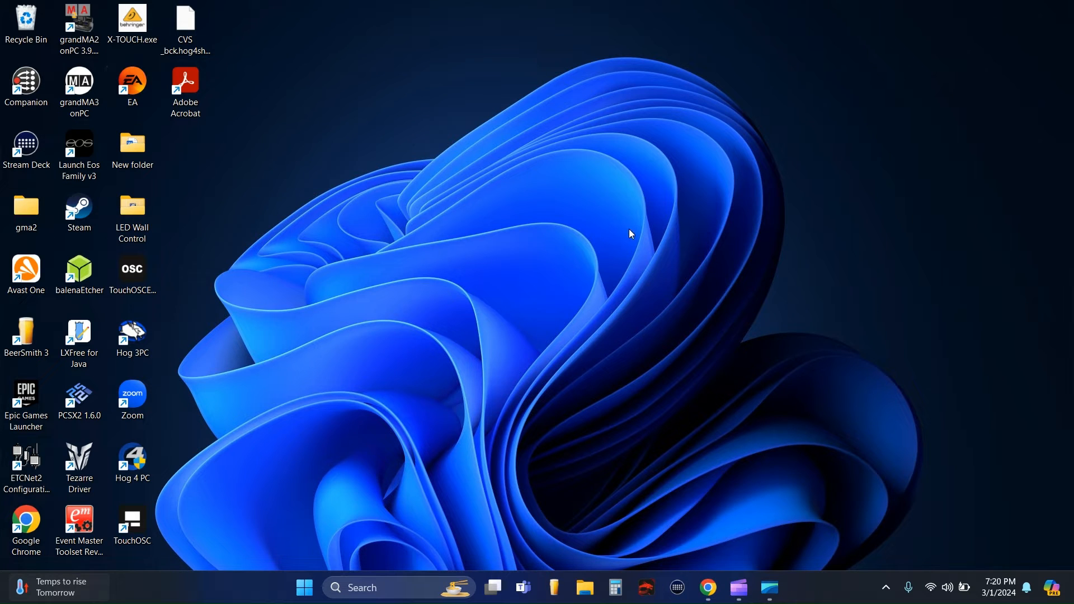
Launch Companion from the desktop
key("l")
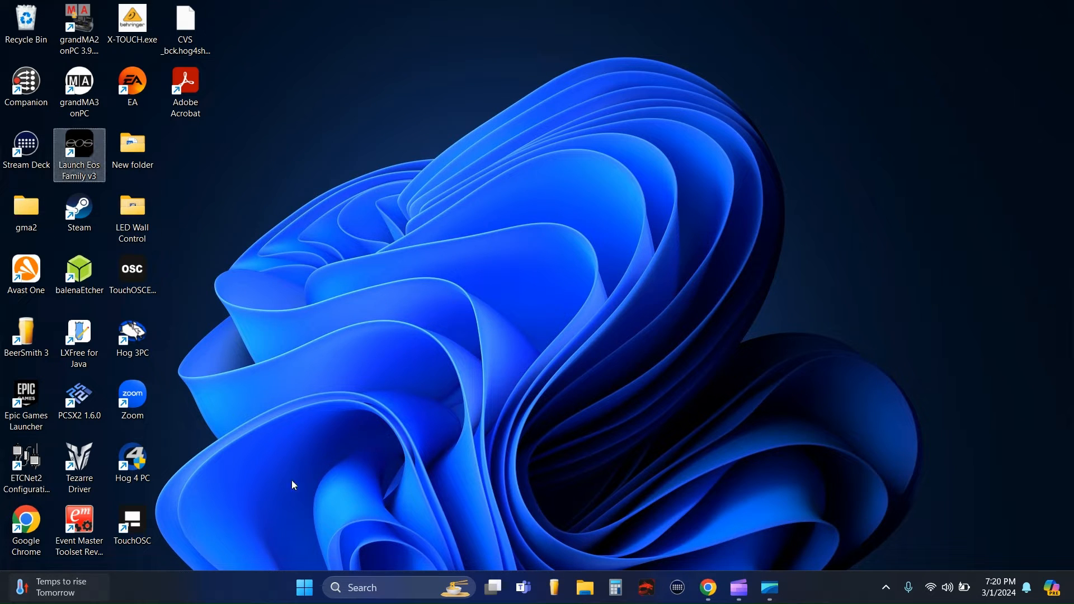
left_click(29, 84)
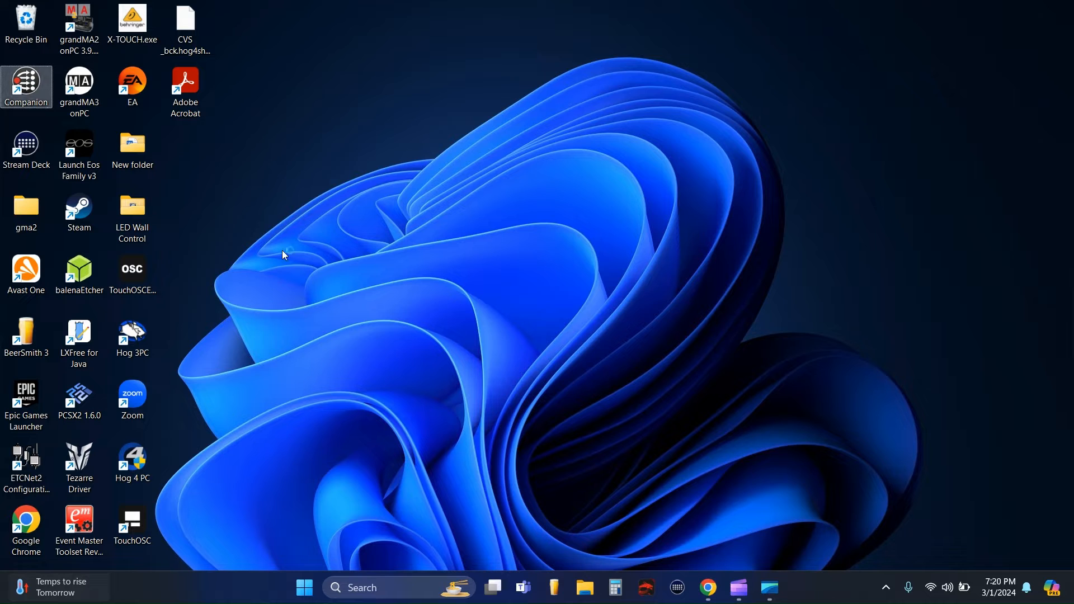
key("Return")
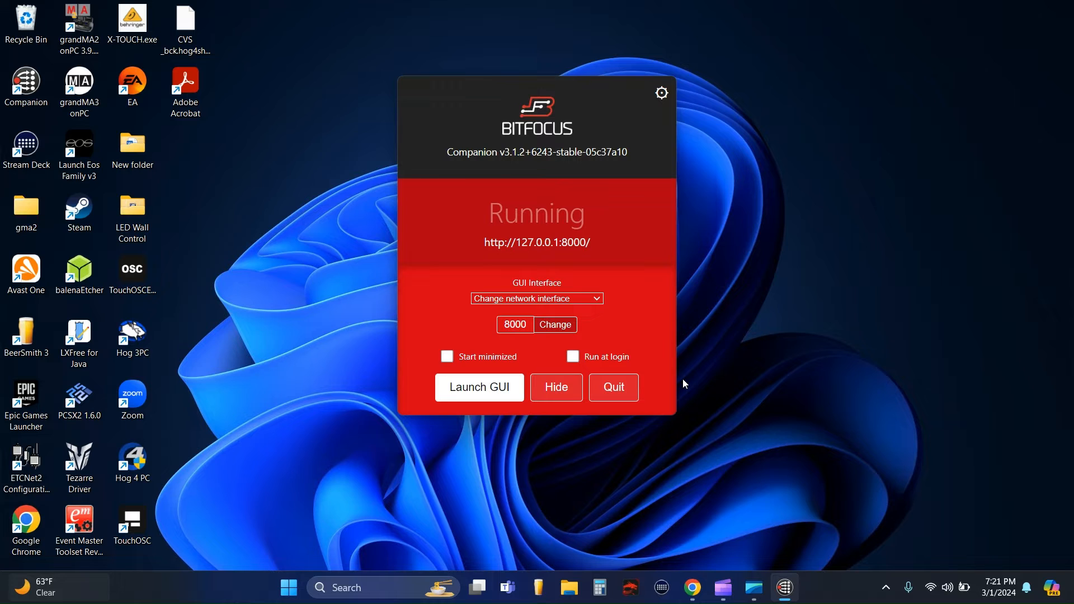
Set Companion's GUI interface to localhost: 127.0.0.1 and launch the GUI
left_click(564, 300)
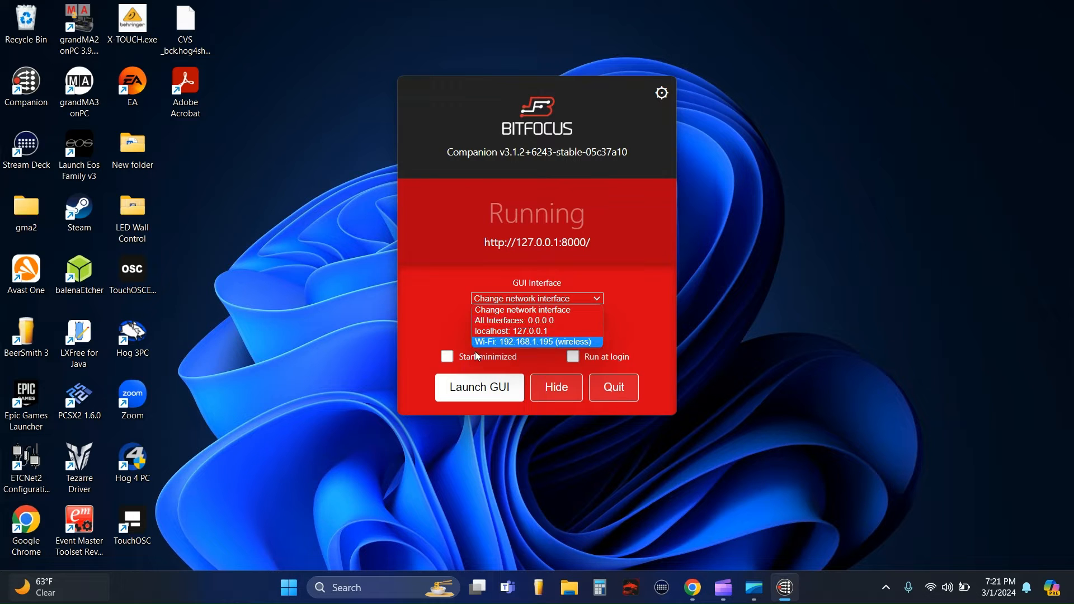
left_click(538, 331)
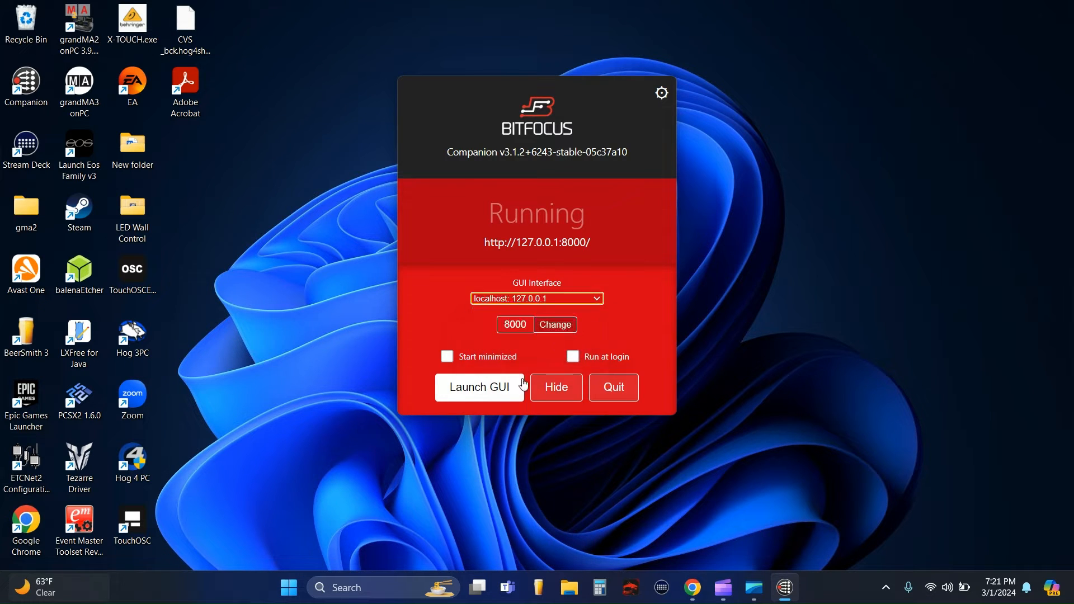
left_click(470, 394)
Examine the list of devices and software that Companion can add as connections
left_click(102, 5)
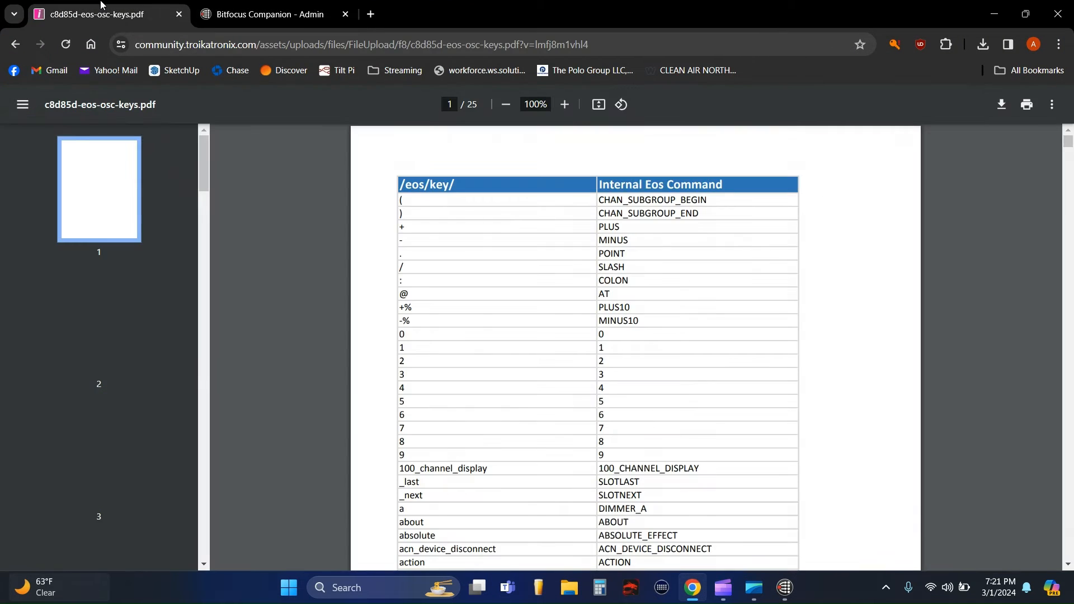
left_click(260, 6)
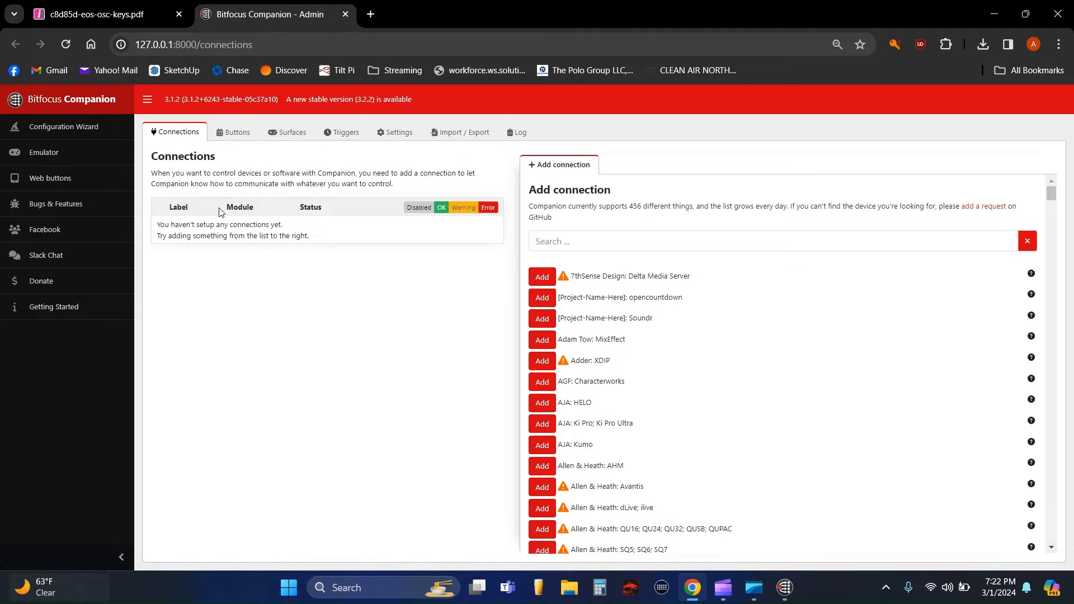
scroll(749, 289, "down", 3)
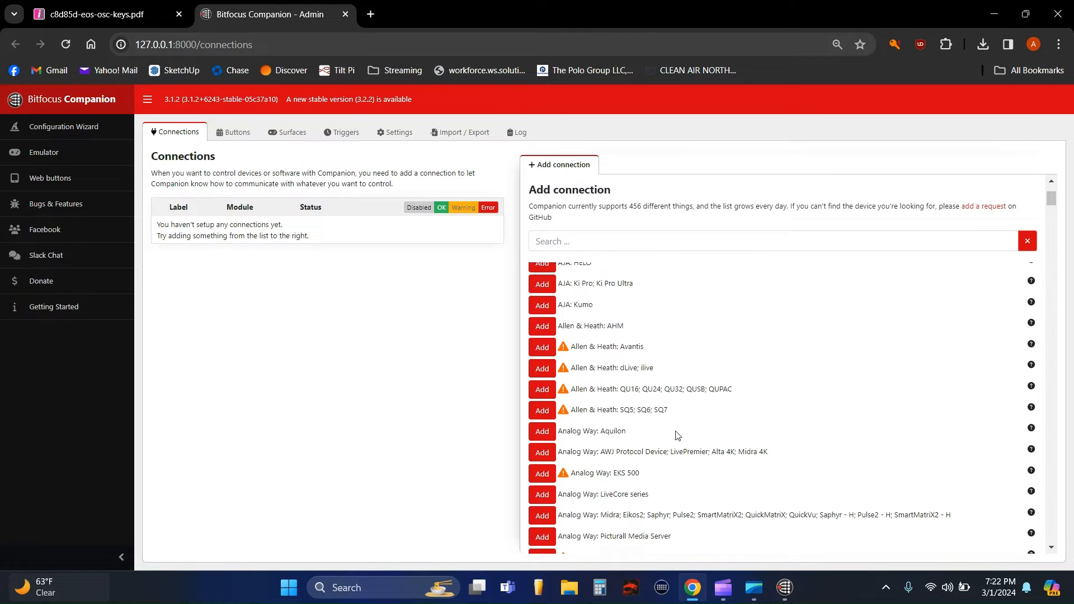
scroll(675, 433, "down", 12)
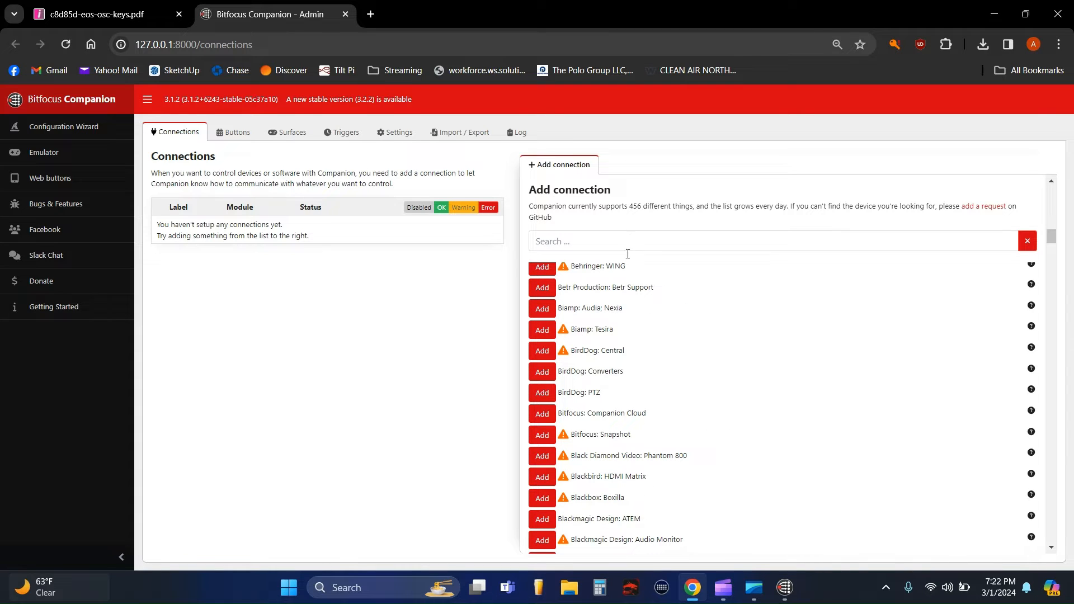
scroll(619, 350, "up", 10)
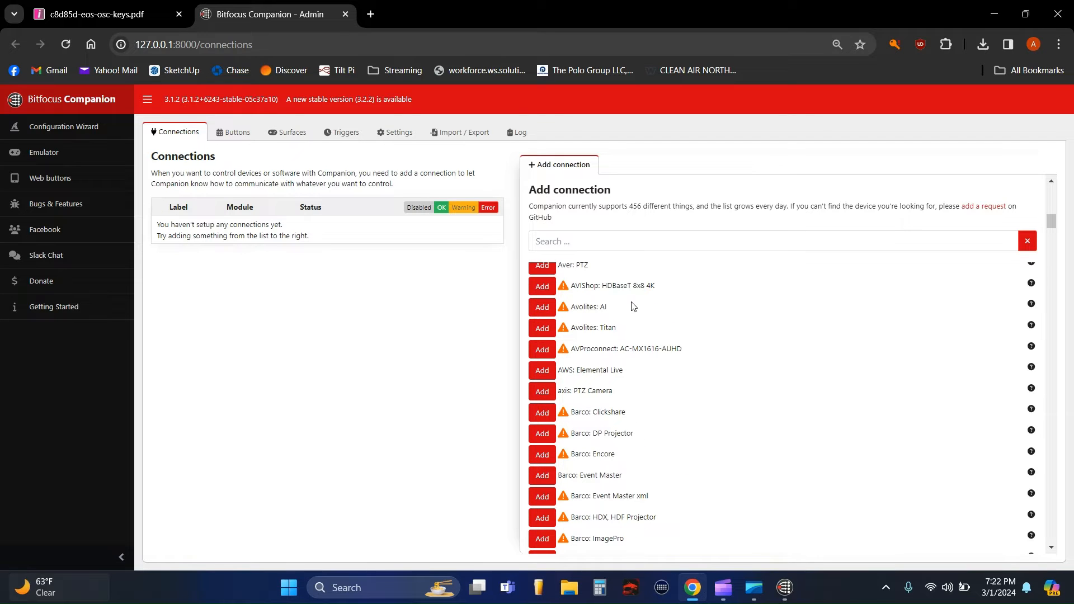
scroll(636, 331, "down", 10)
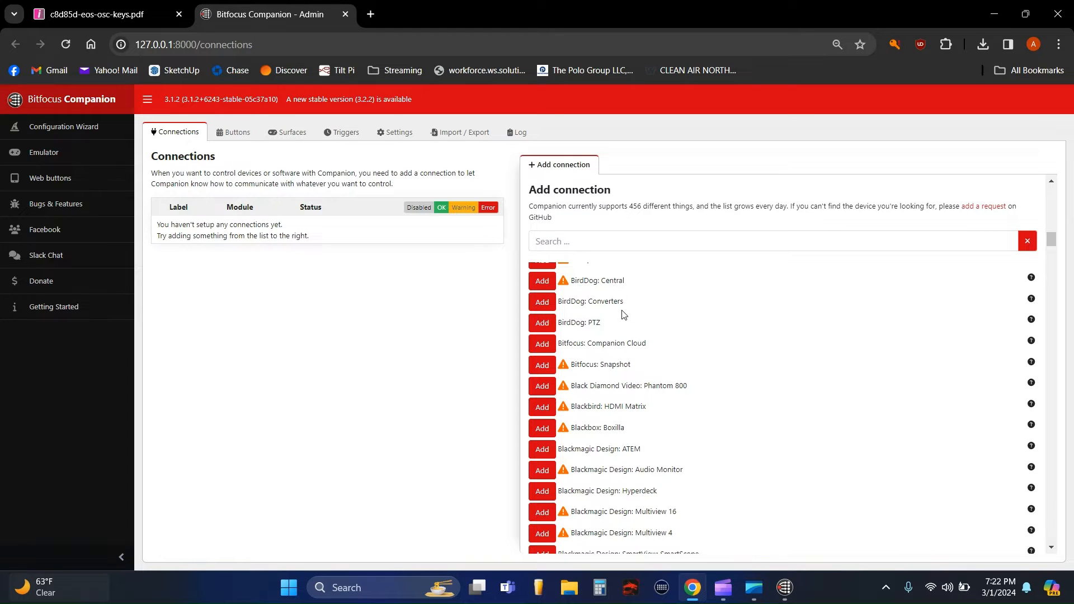
scroll(623, 314, "down", 15)
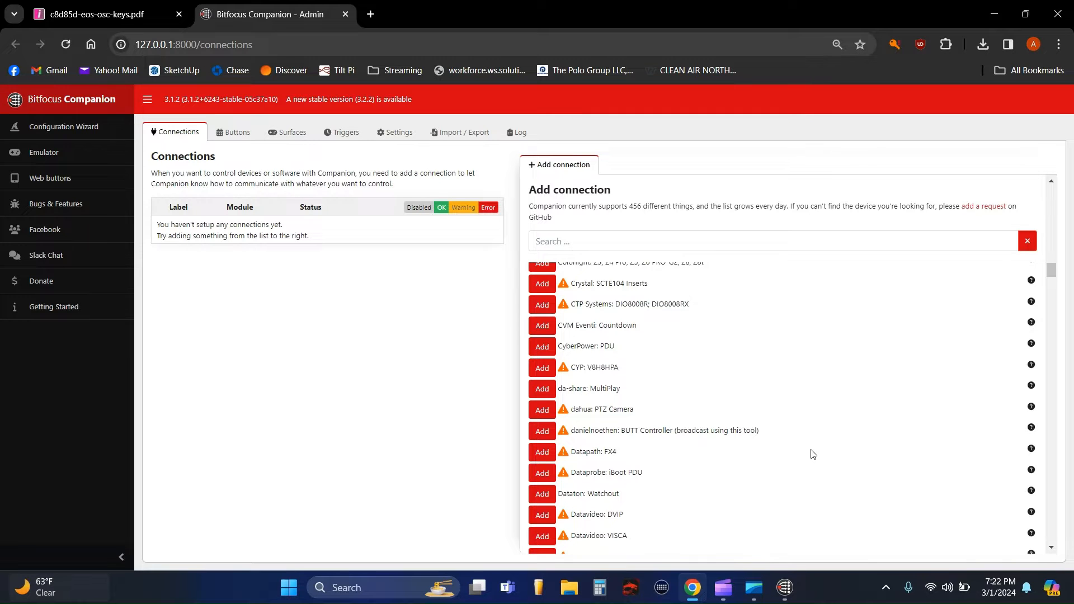
scroll(813, 454, "down", 10)
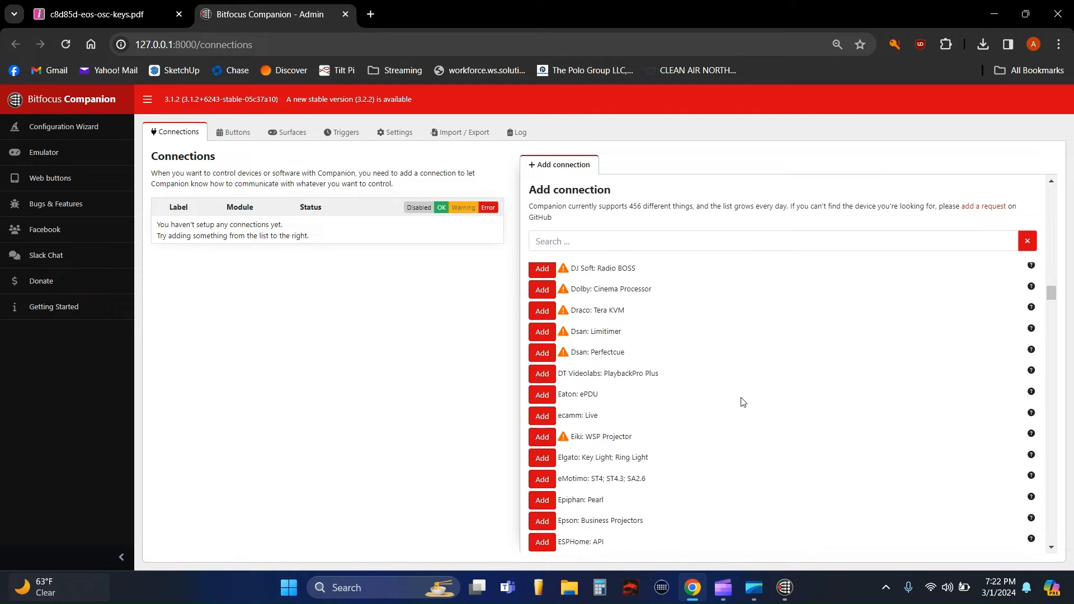
scroll(742, 402, "up", 15)
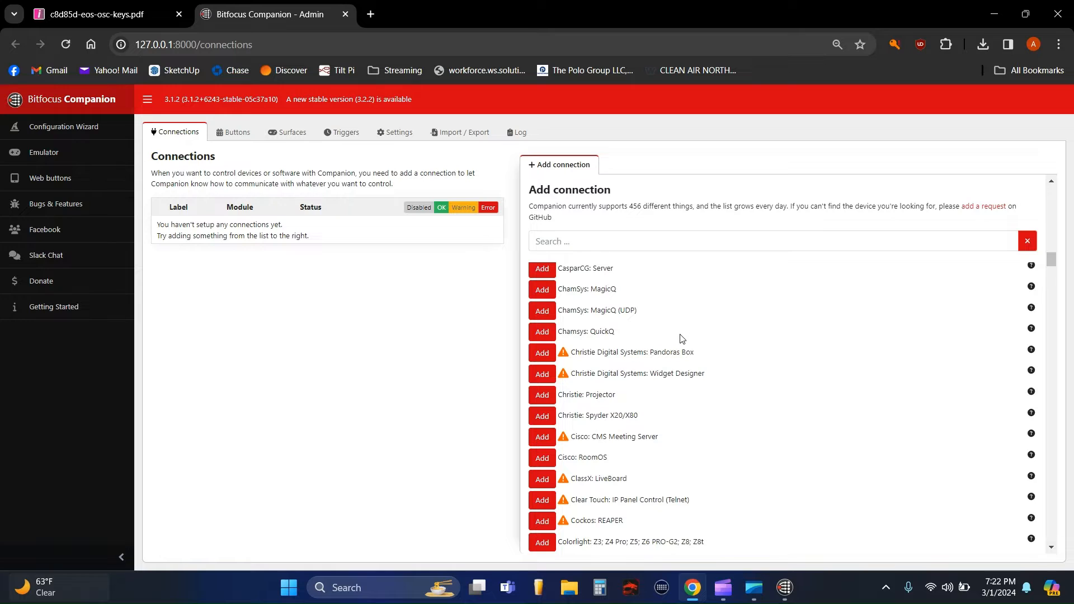
scroll(644, 350, "up", 10)
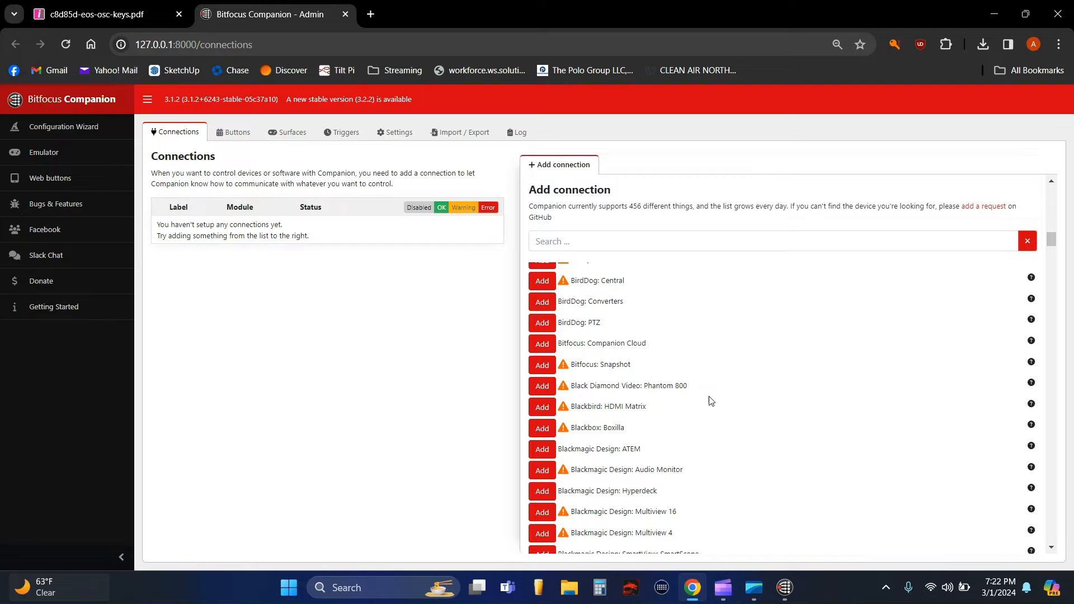
scroll(710, 400, "up", 20)
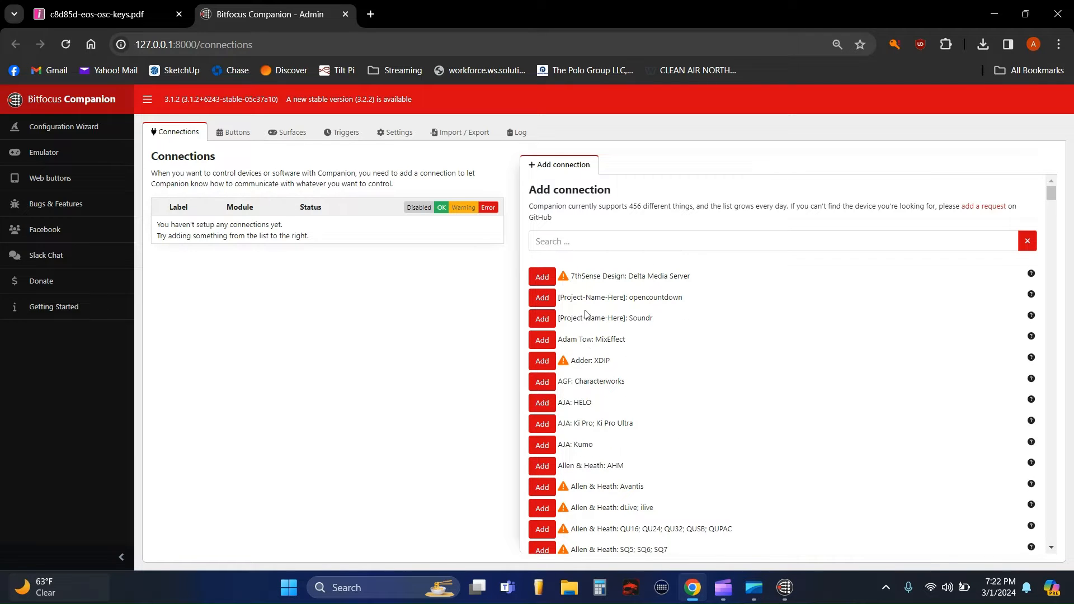
Look over the button grid, paging back to page 99 and returning to page 1
left_click(247, 134)
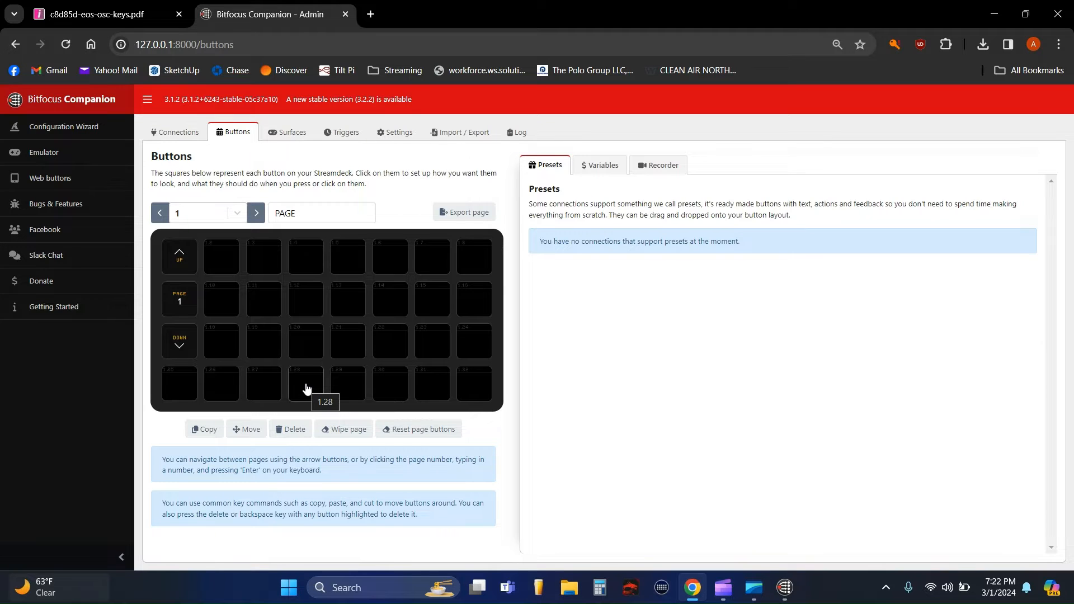
left_click(159, 215)
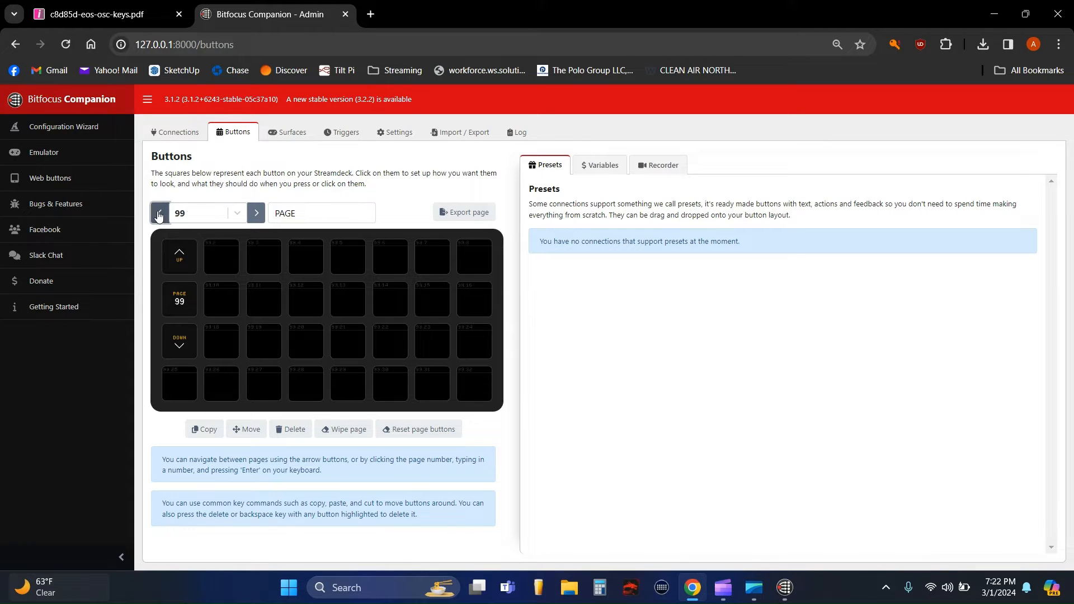
left_click(257, 214)
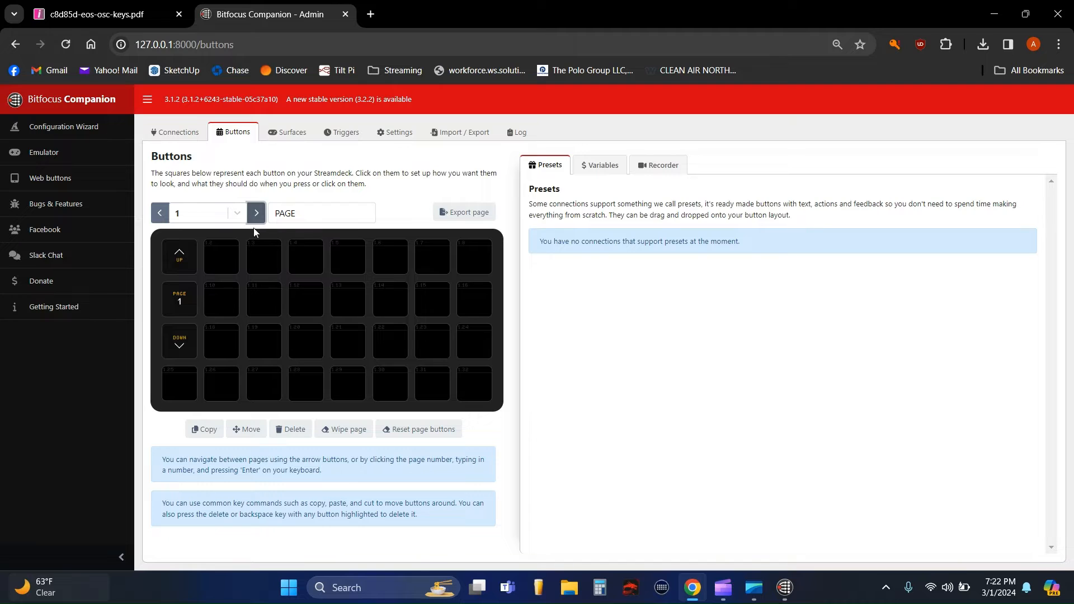
Turn off Use Last Page At Startup for the Elgato Streamdeck + surface, keeping its X offset at 0 and button rotation Normal
left_click(293, 134)
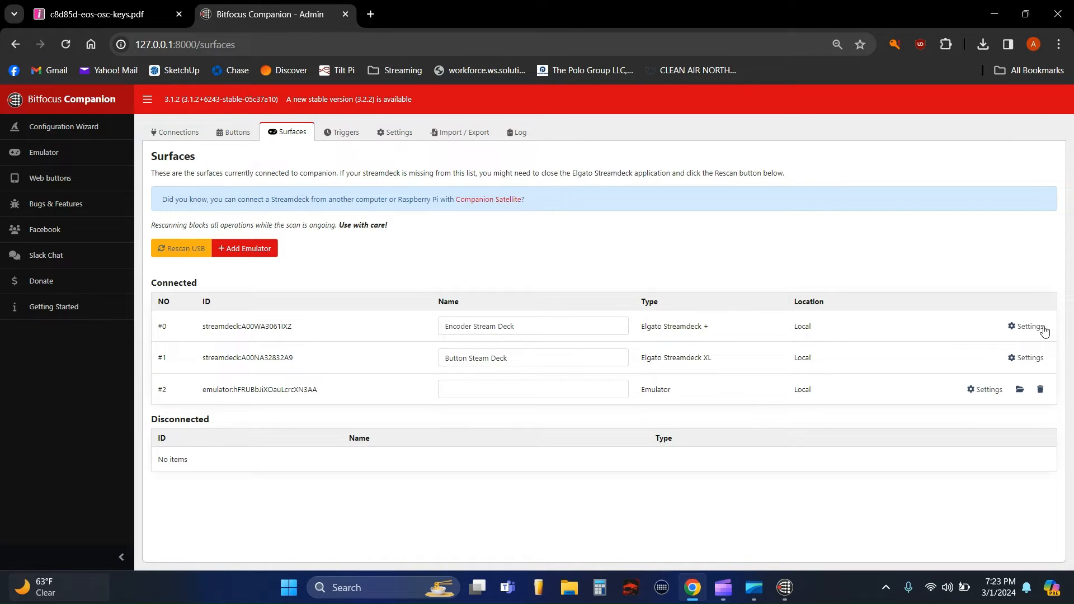
left_click(1028, 327)
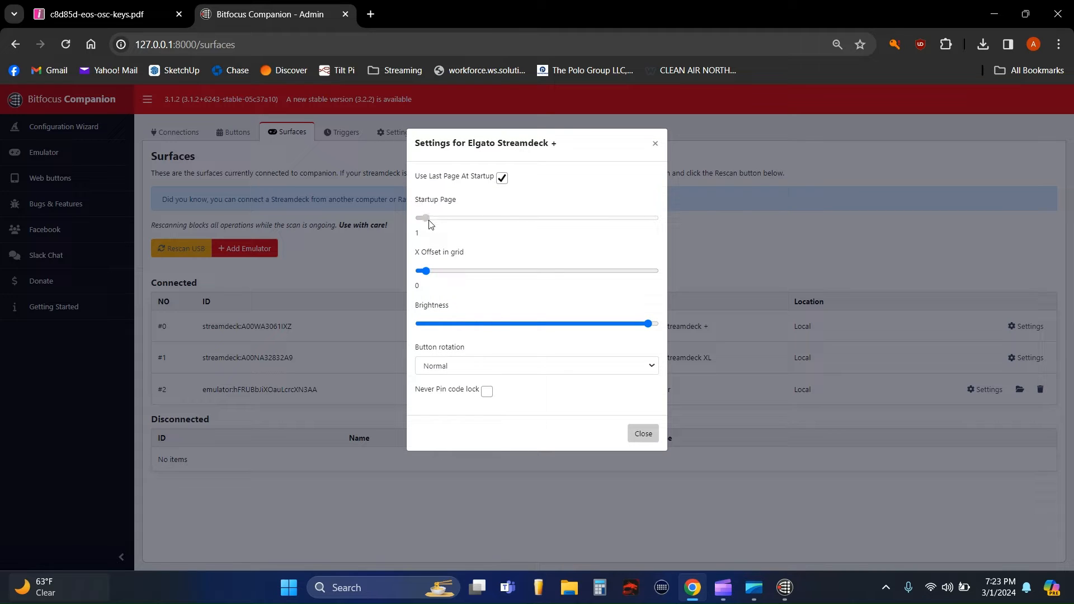
left_click(498, 179)
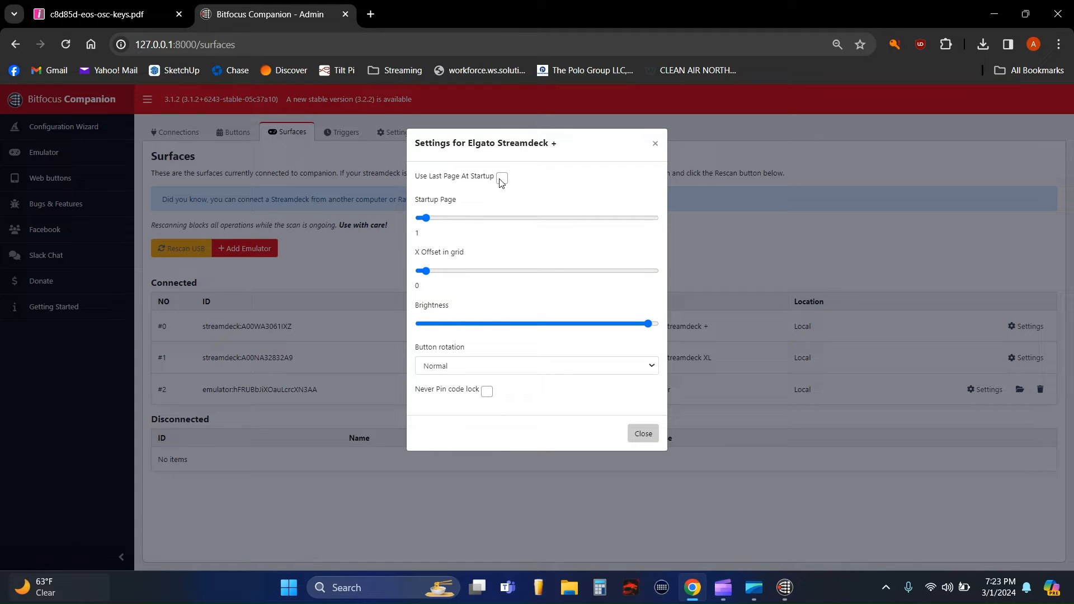
left_click(437, 272)
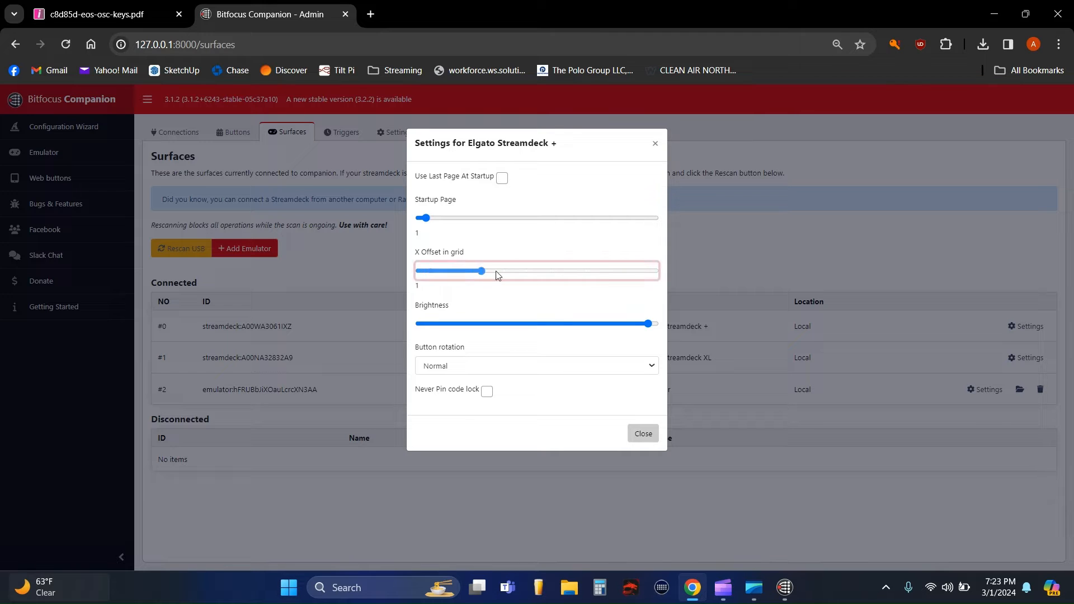
left_click(473, 368)
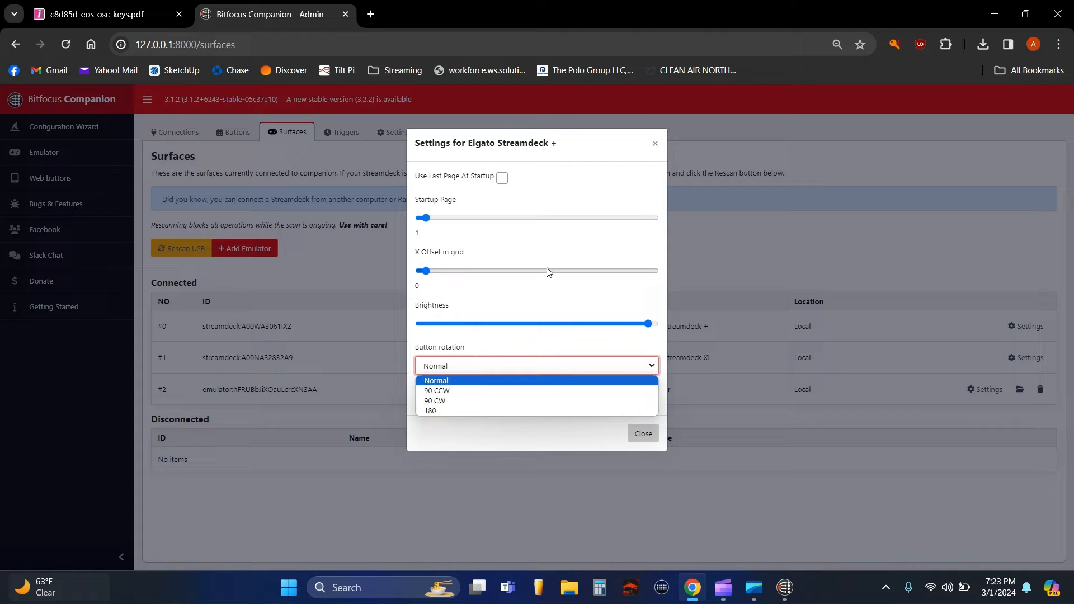
left_click(546, 302)
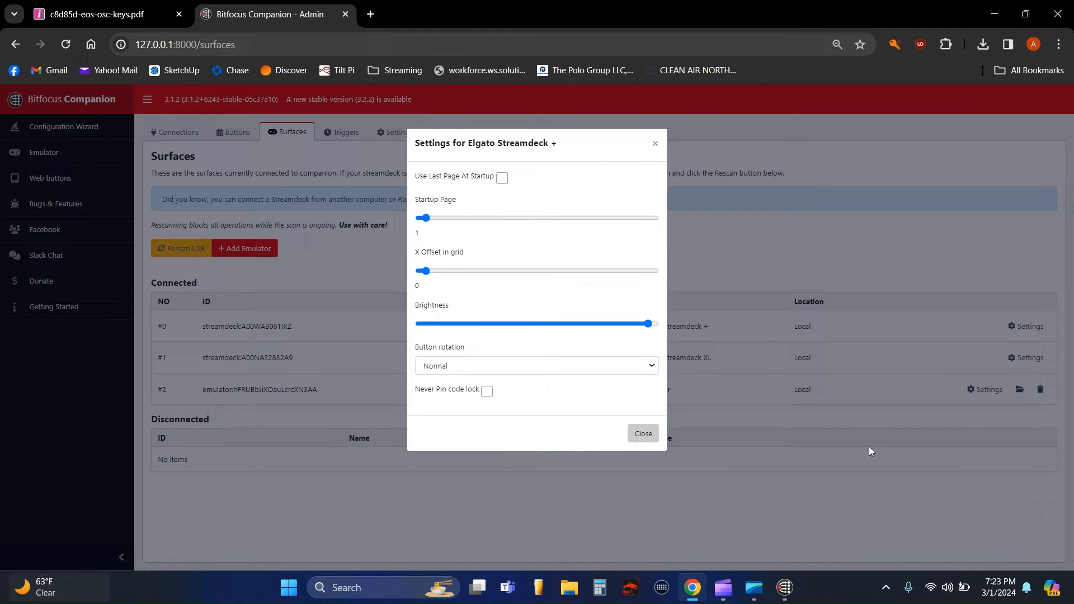
left_click(646, 441)
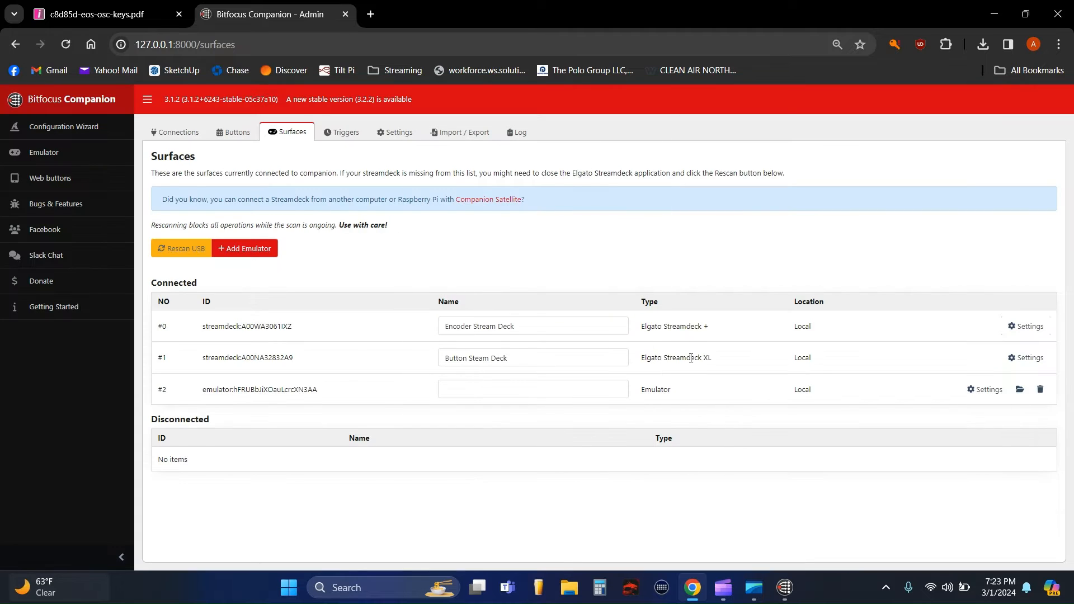
Review Companion's triggers, the full list of settings, the configuration import and export options, and the log
left_click(331, 134)
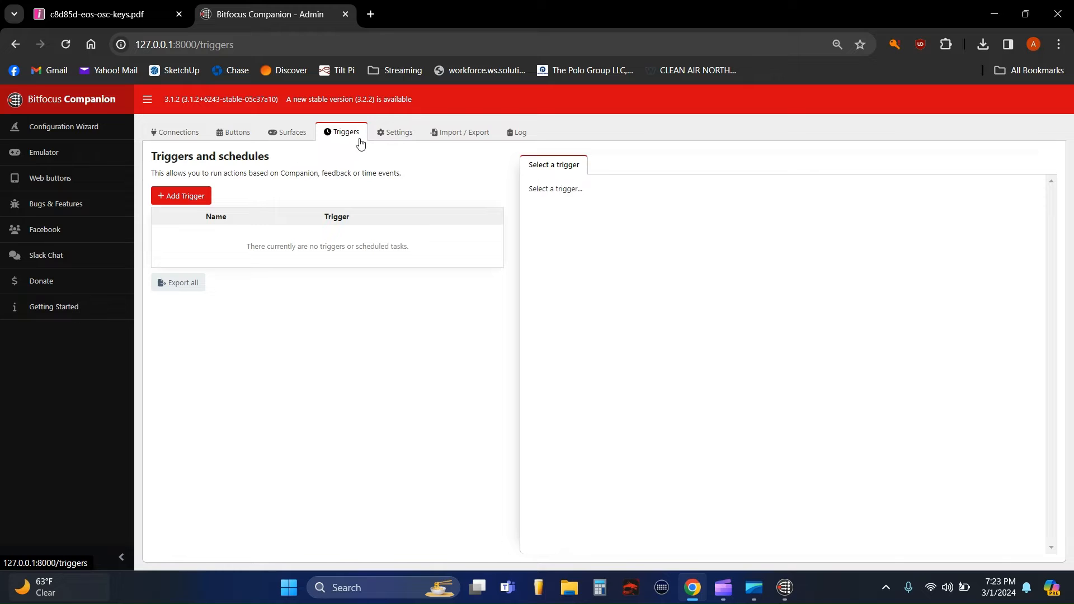
left_click(386, 139)
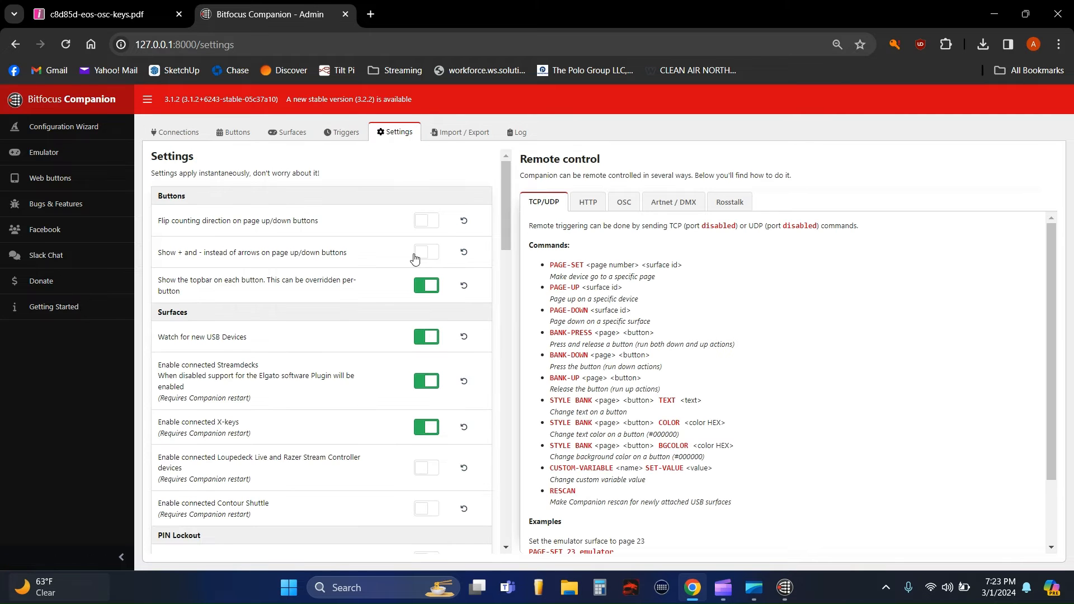
scroll(365, 347, "down", 15)
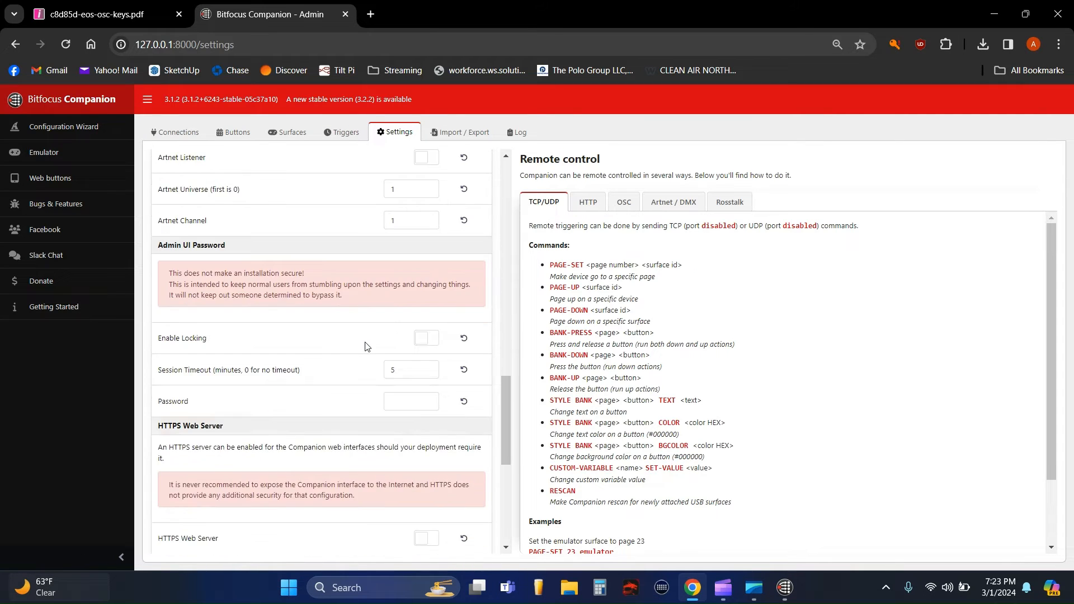
scroll(365, 347, "up", 15)
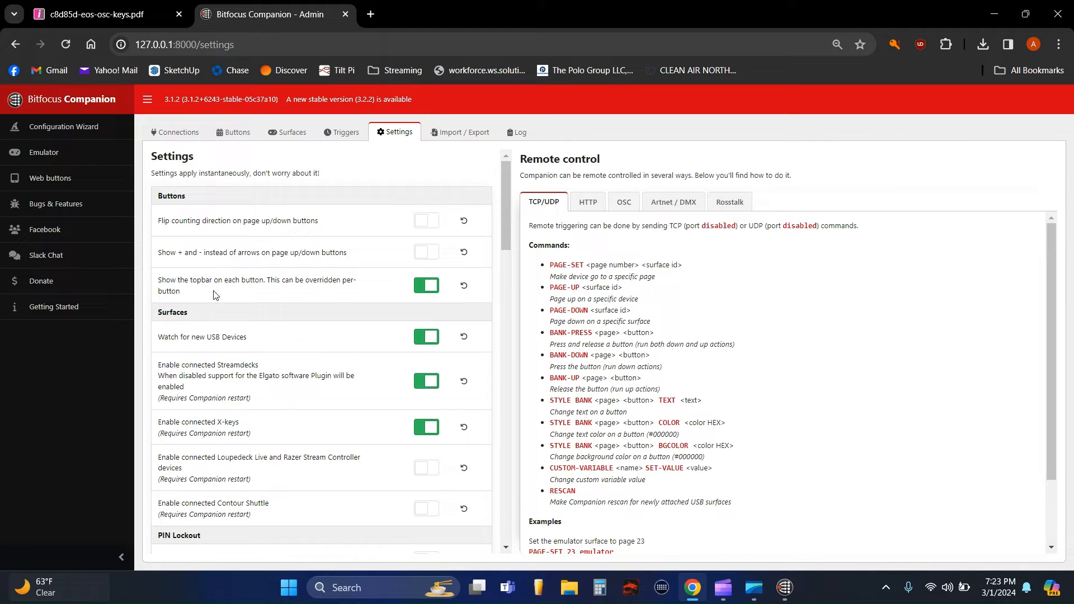
scroll(294, 330, "down", 1)
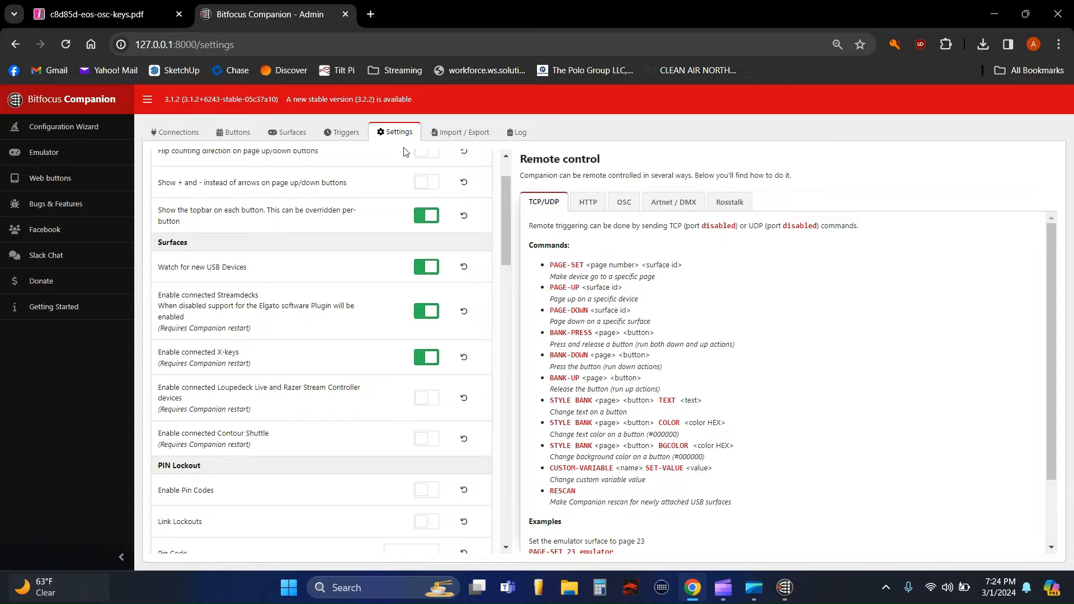
scroll(326, 403, "down", 7)
scroll(334, 386, "down", 5)
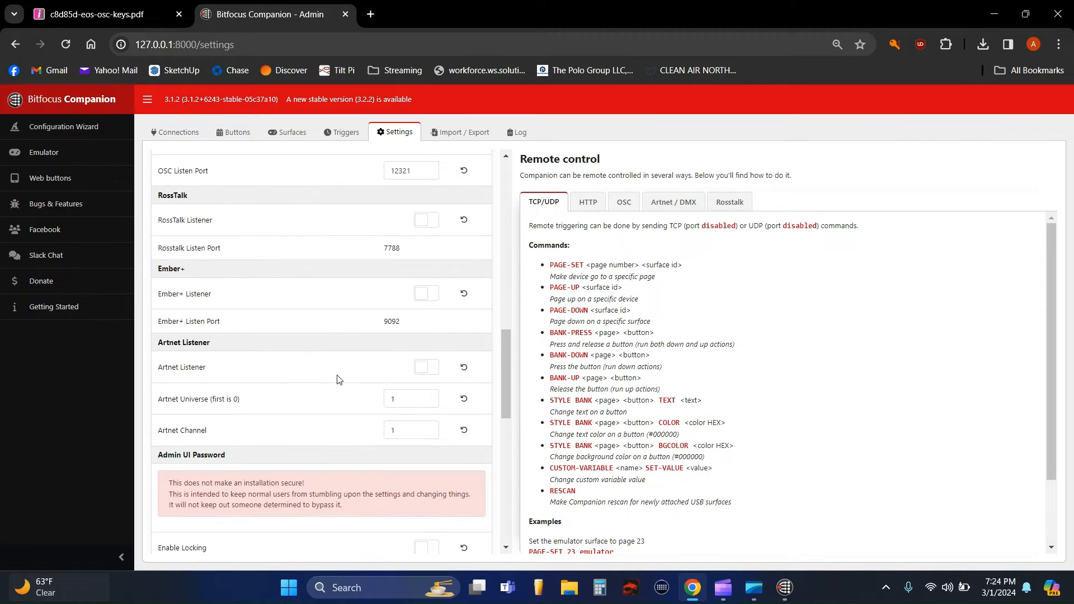
scroll(395, 403, "down", 5)
scroll(408, 400, "down", 5)
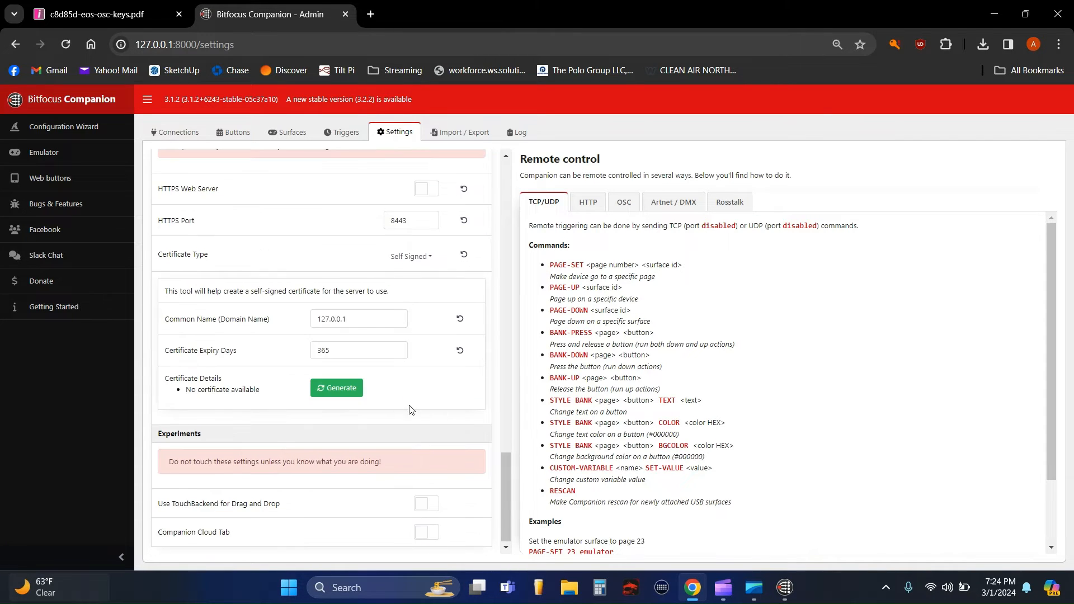
scroll(408, 364, "up", 9)
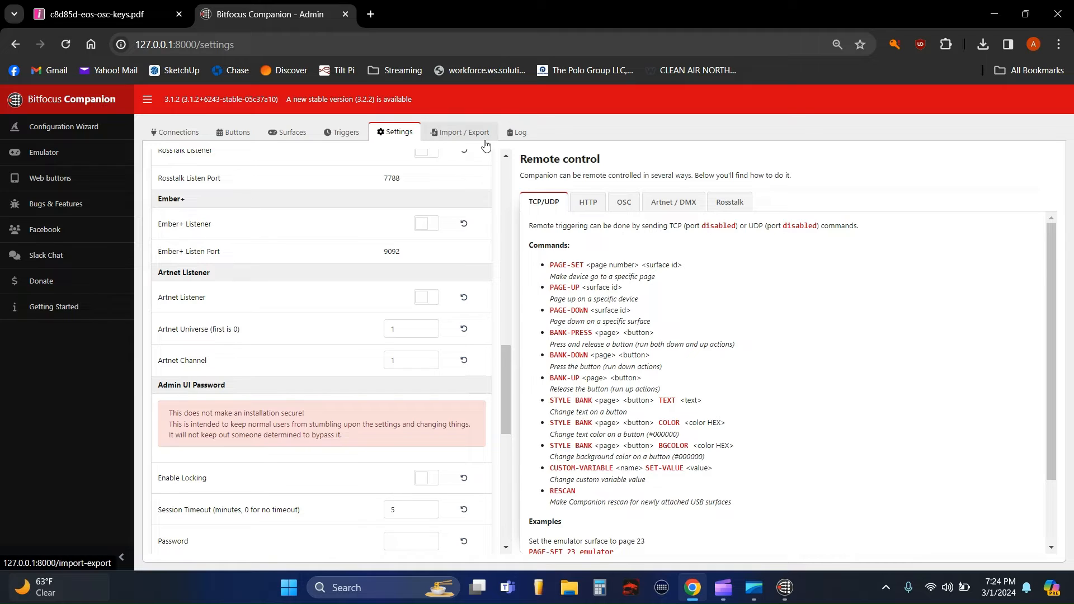
left_click(448, 133)
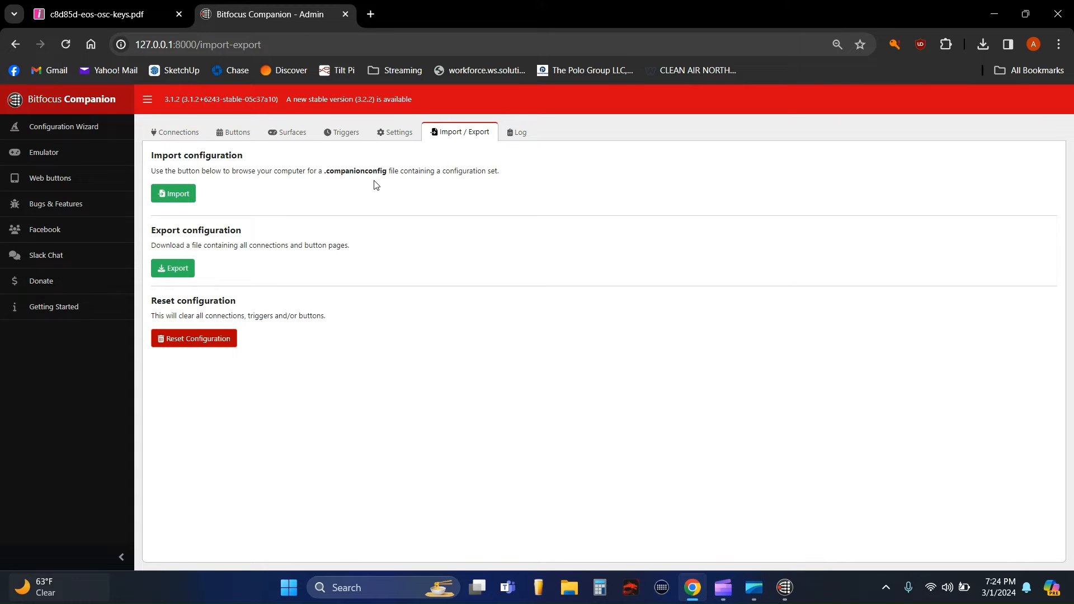
left_click(519, 133)
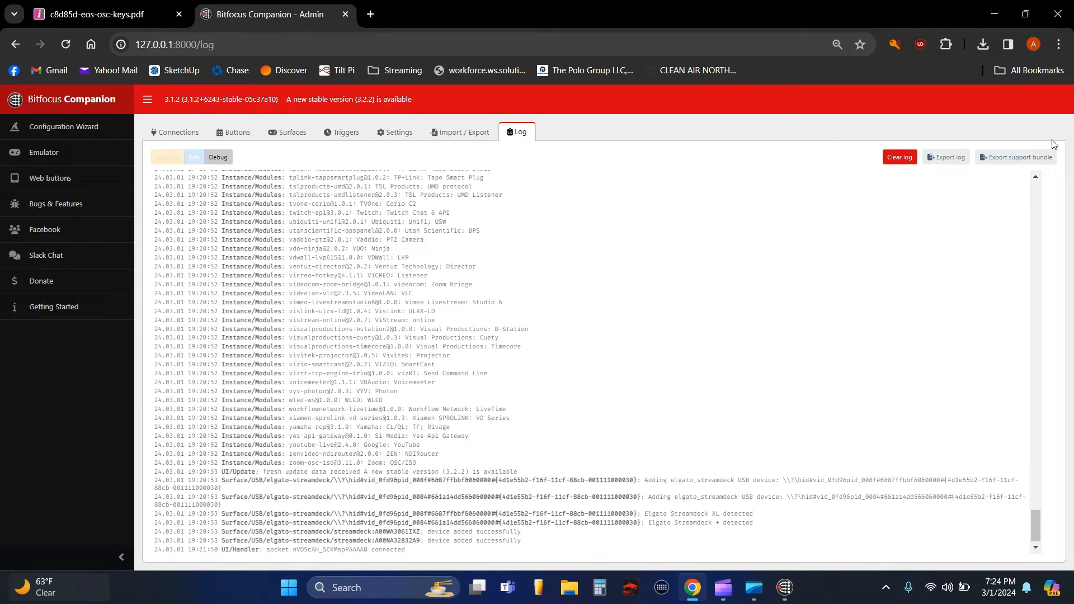
Load eos3.companionconfig from the Companion folder in Documents for configuration import
left_click(475, 132)
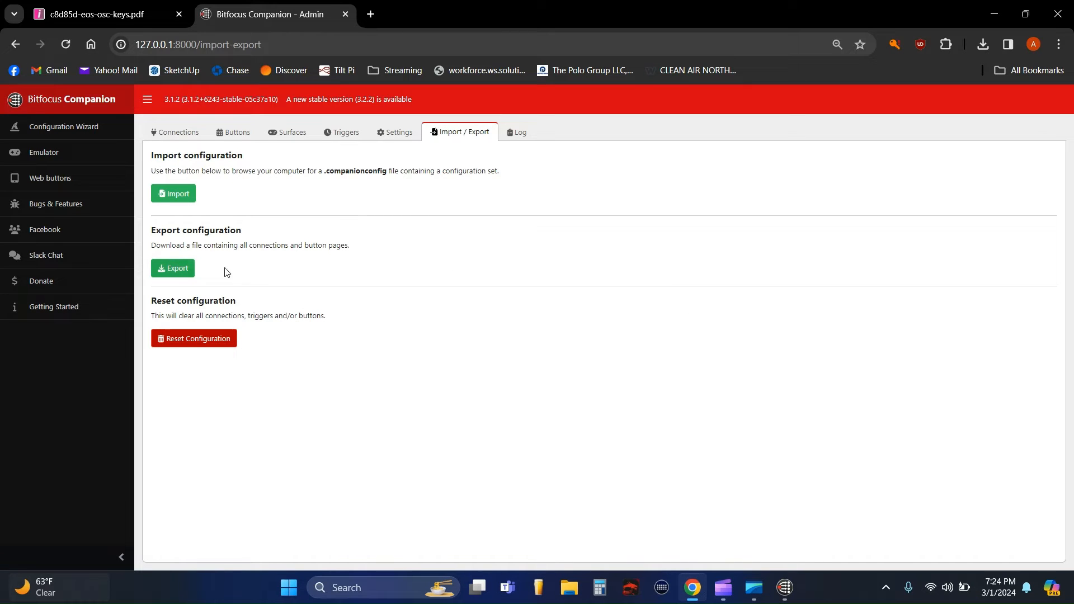
left_click(181, 195)
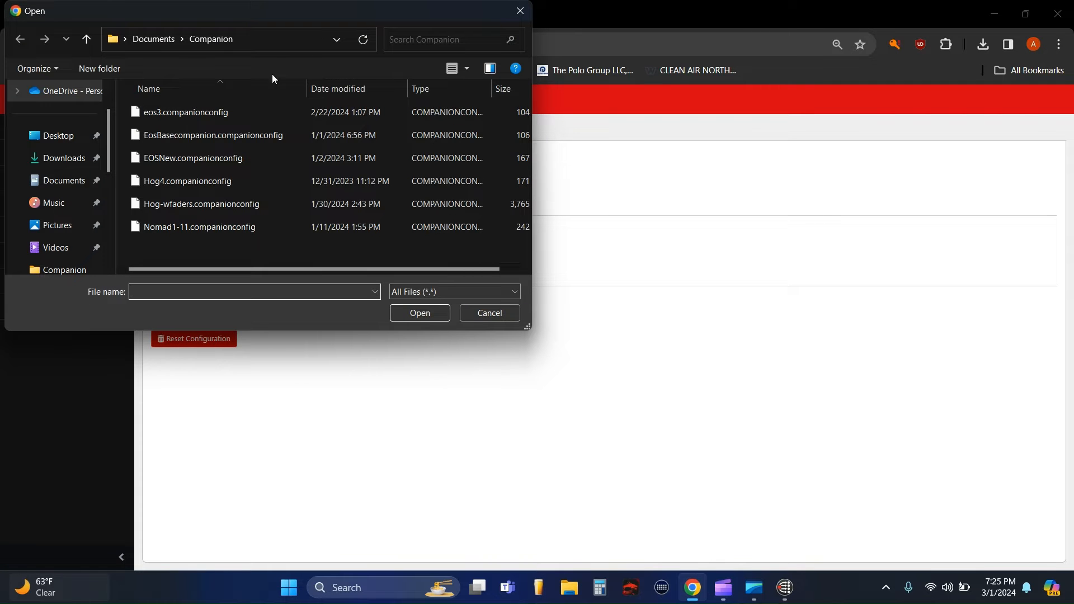
left_click(221, 115)
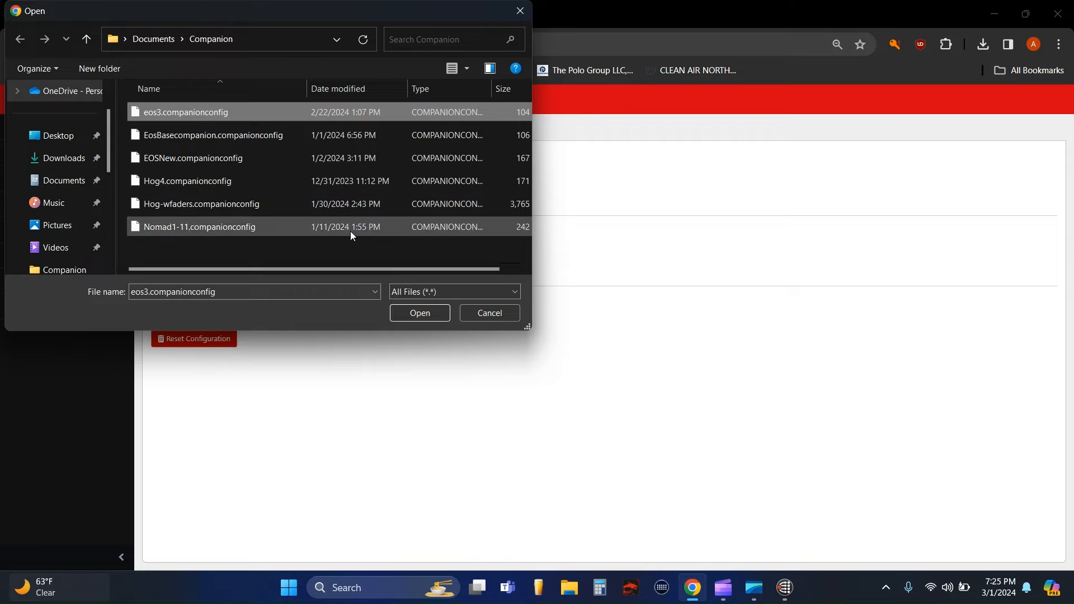
left_click(420, 313)
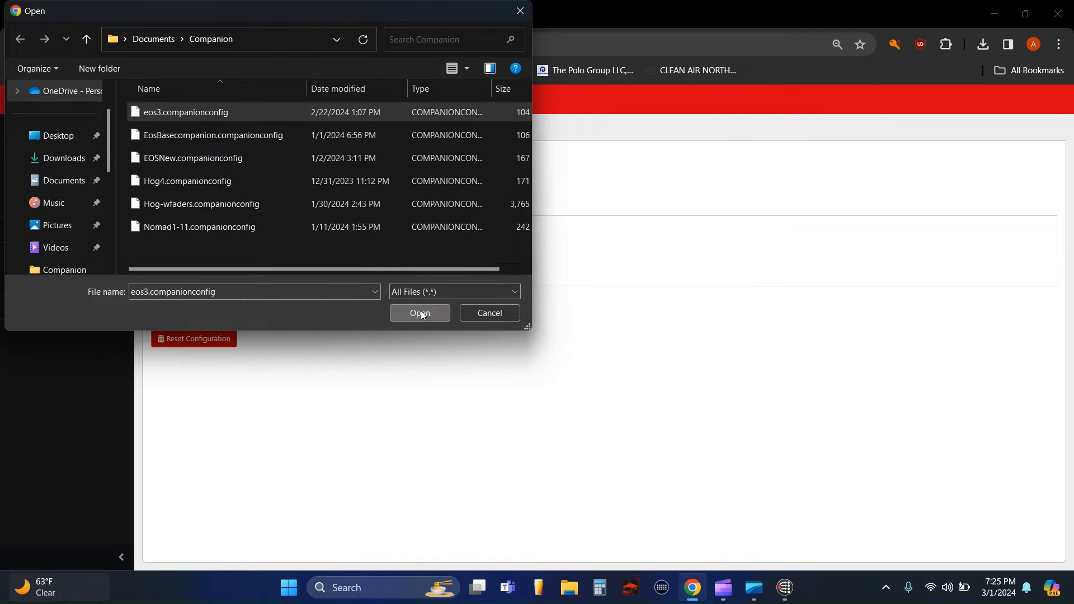
Fully reset and import eos3.companionconfig with Buttons, Triggers, Custom Variables and Surfaces included, and dismiss the welcome wizard
left_click(420, 314)
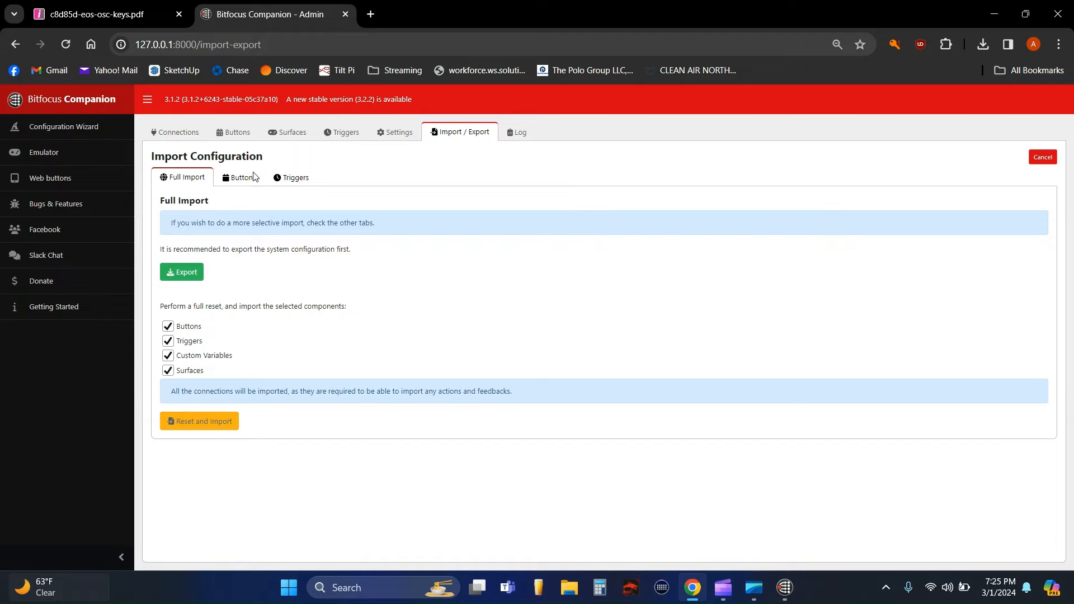
left_click(249, 178)
left_click(187, 177)
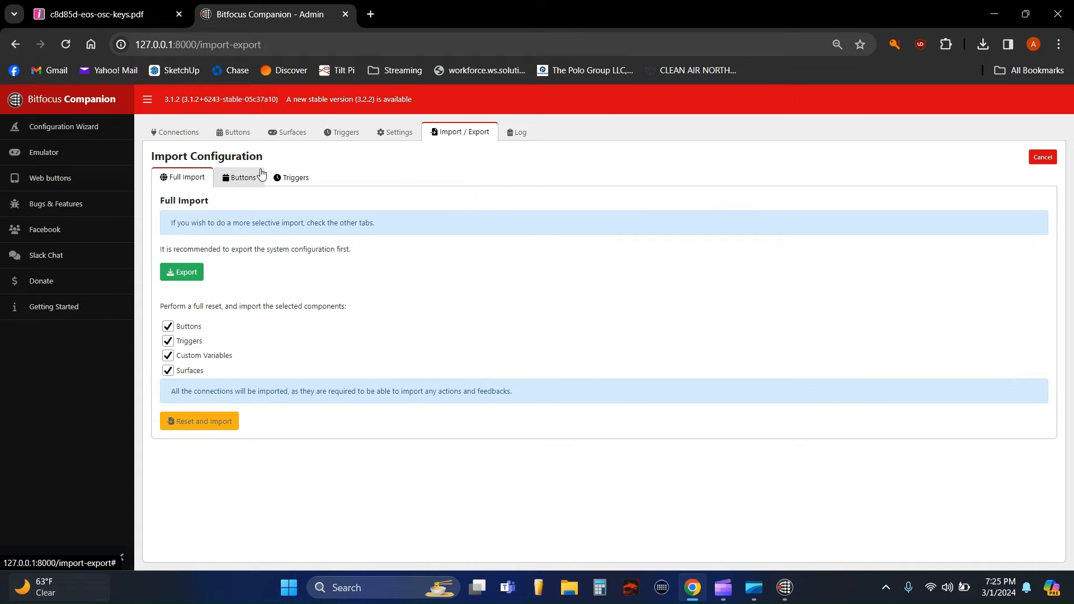
left_click(294, 178)
left_click(240, 177)
left_click(178, 178)
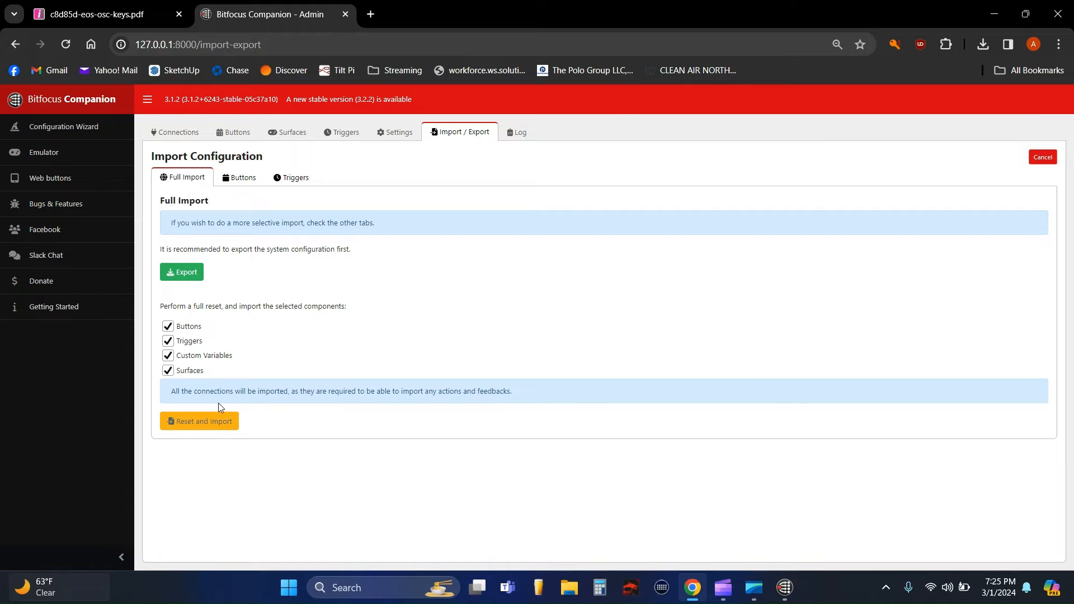
left_click(221, 427)
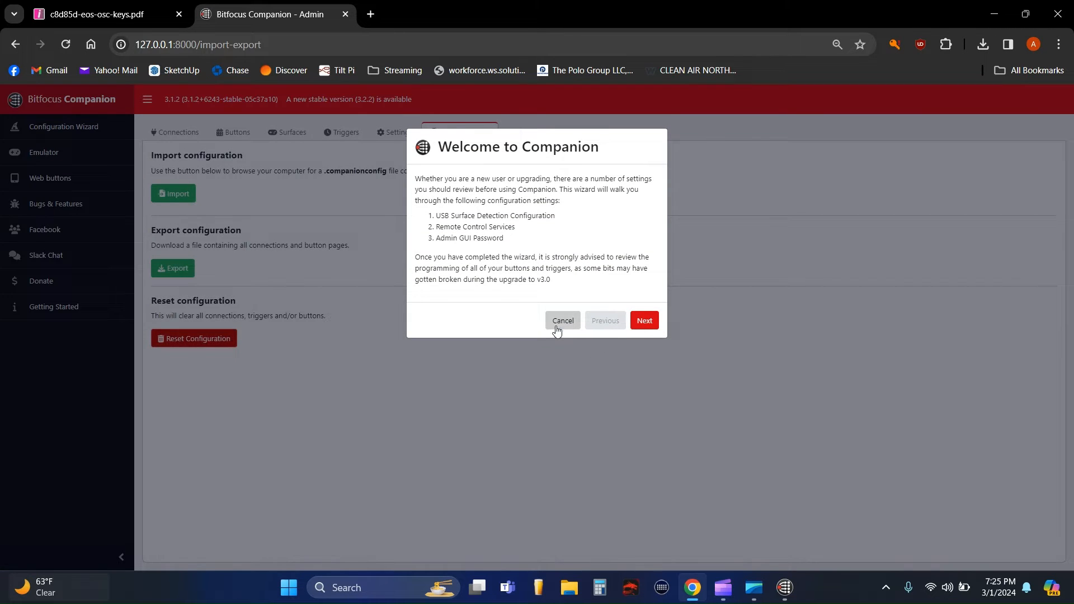
left_click(561, 321)
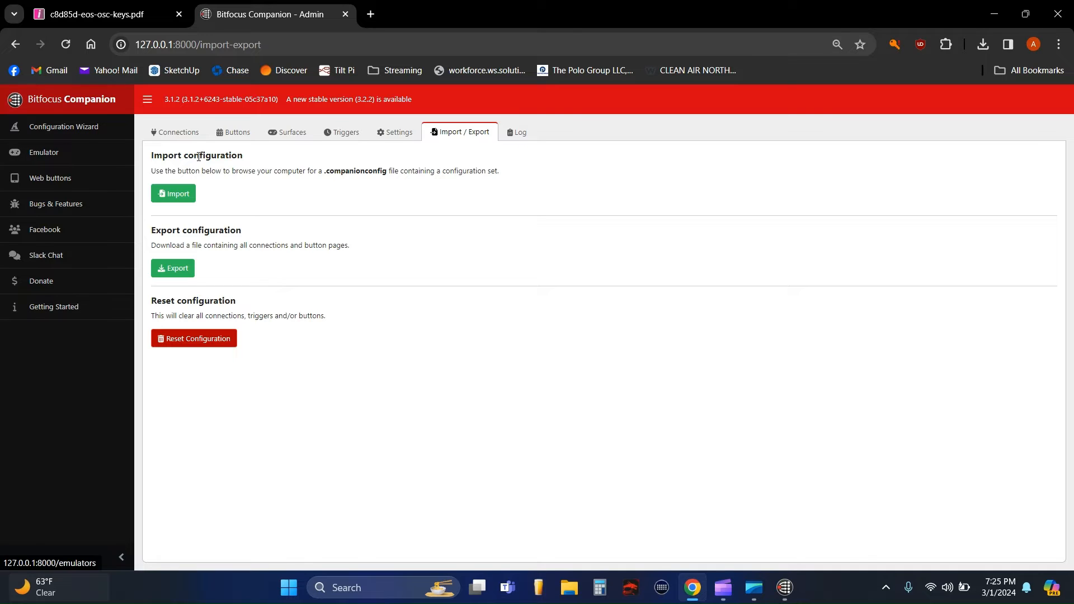
Review the etc-eos connection's status and its target IP, user ID and TCP SLIP configuration, and minimize the browser
left_click(176, 132)
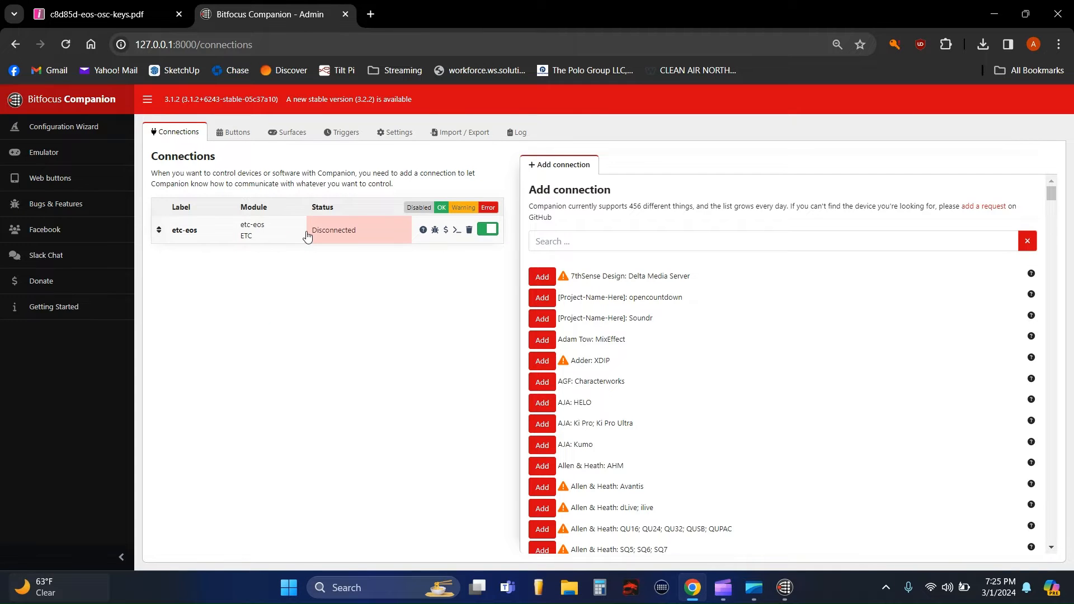
left_click(351, 231)
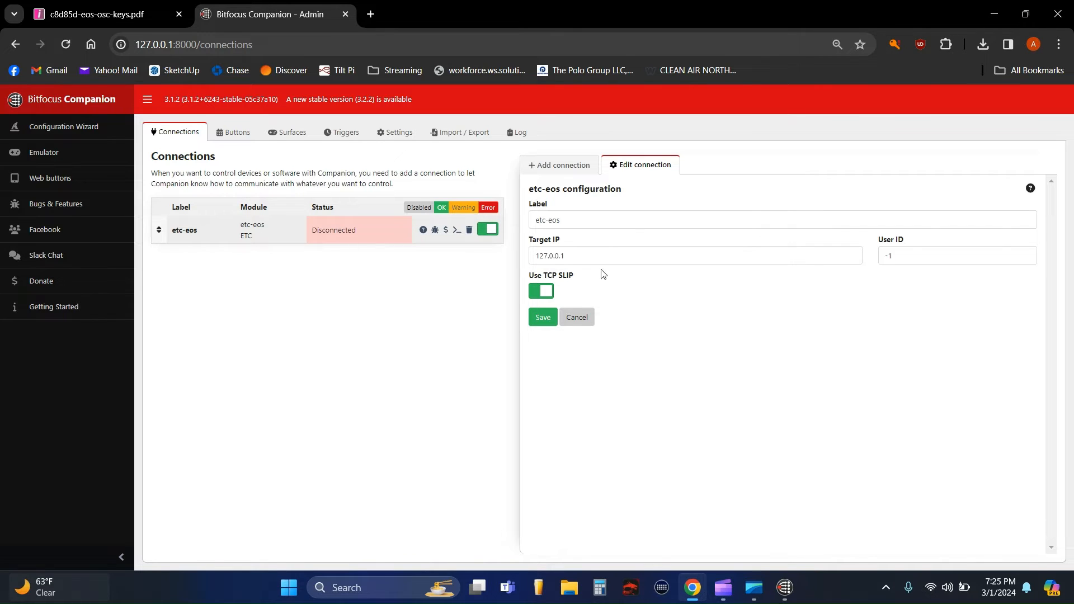
left_click(993, 18)
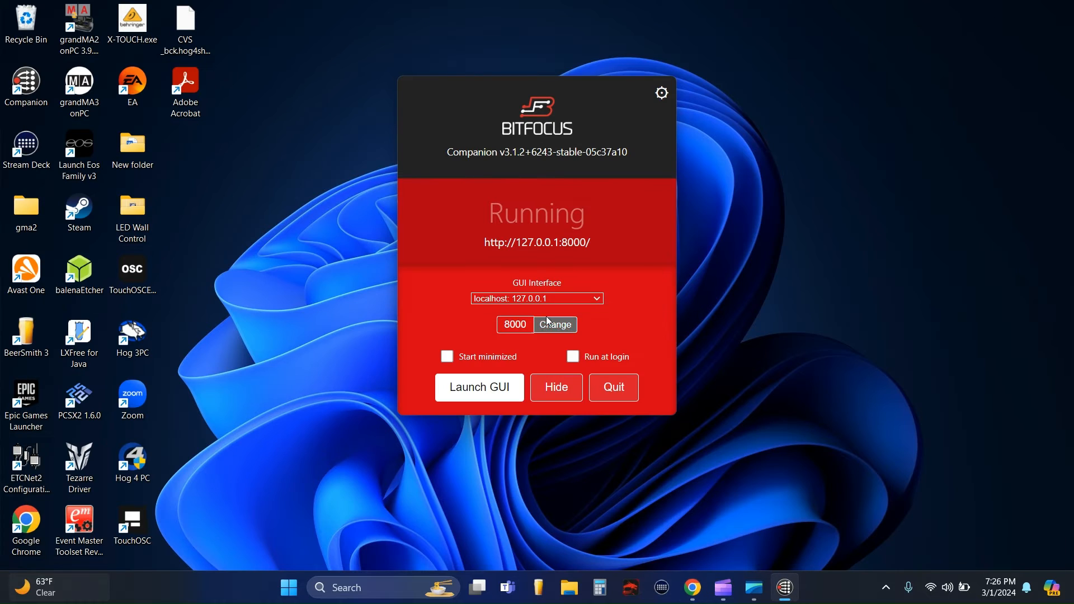
Launch Eos Family v3 and review the Wi-Fi and Ethernet adapters in the shell's network settings without changing them
double_click(79, 146)
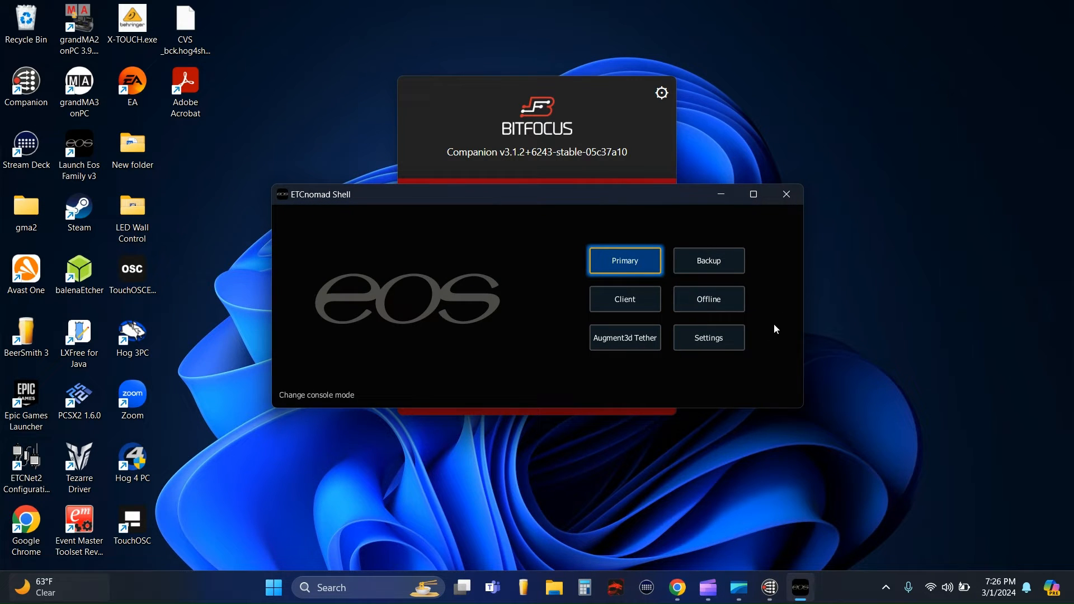
left_click(720, 342)
left_click(790, 202)
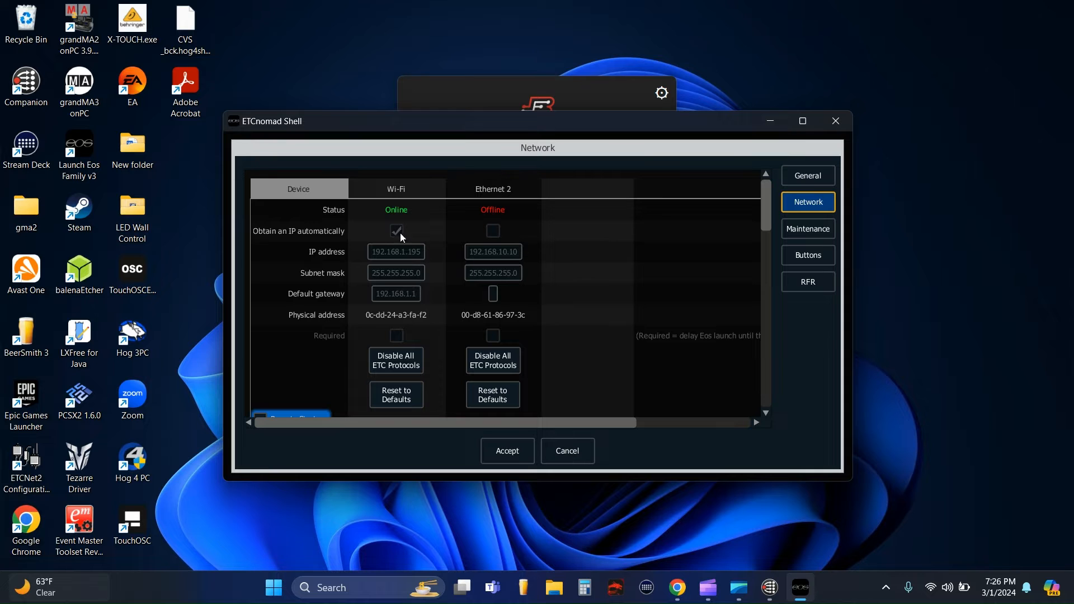
scroll(438, 231, "down", 3)
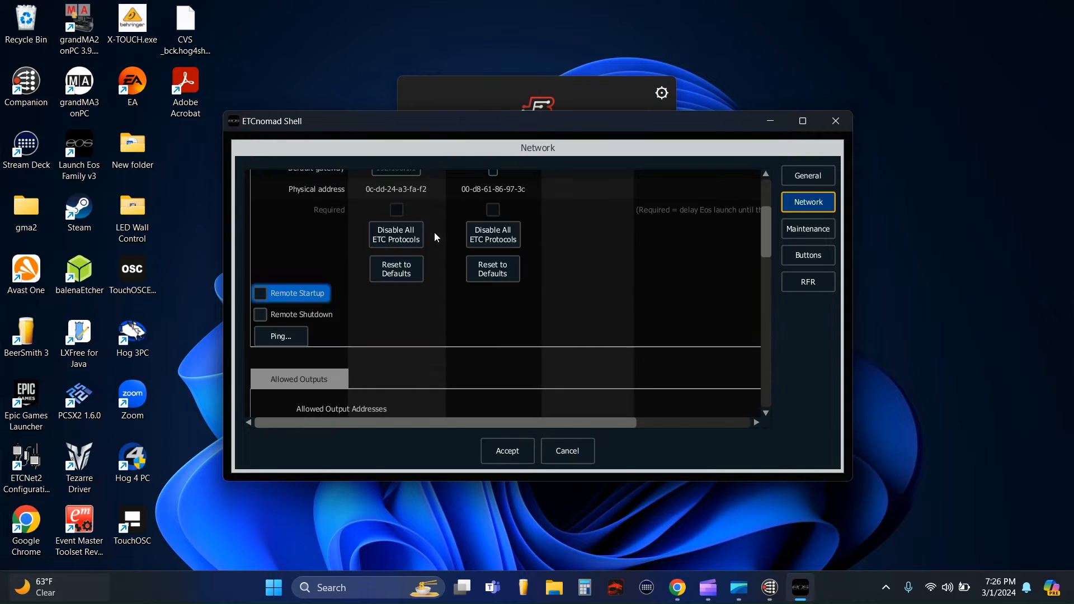
scroll(444, 257, "up", 3)
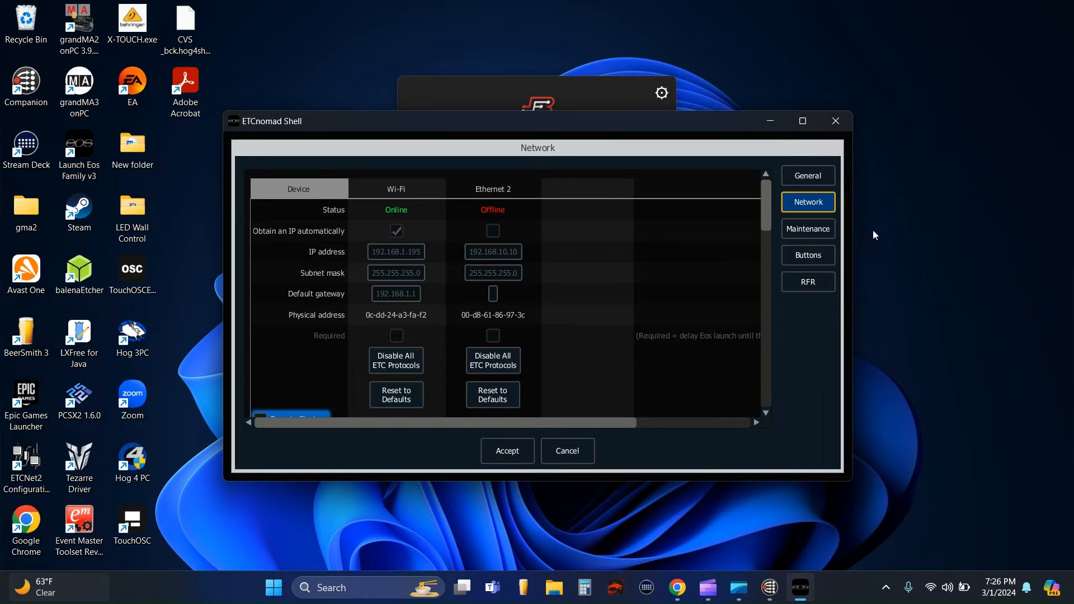
left_click(577, 451)
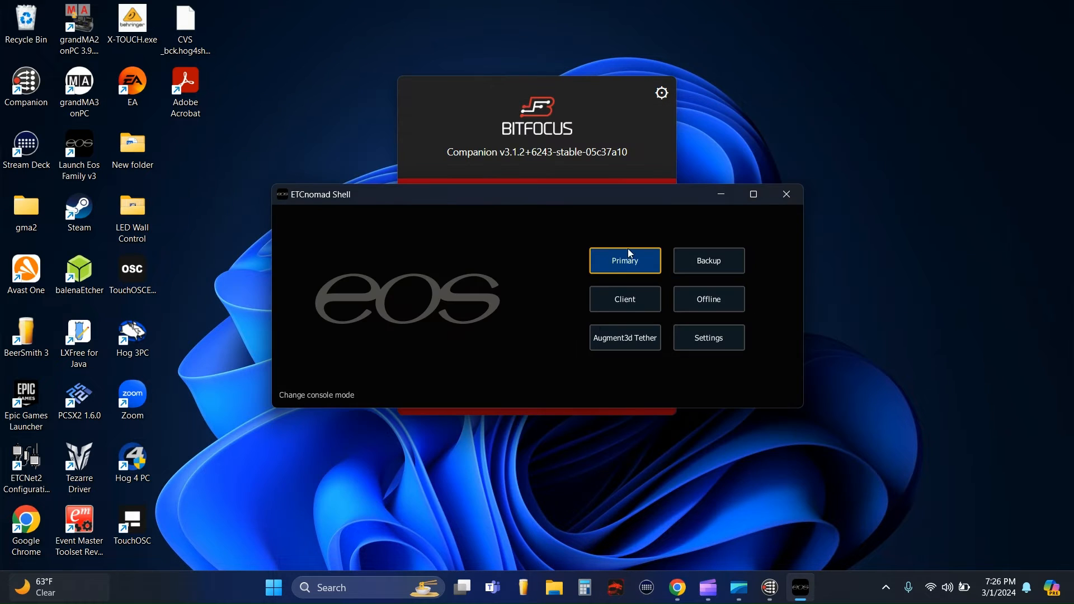
Start Eos in Primary mode and collapse its lower Browser area to enlarge the live channel display
left_click(614, 273)
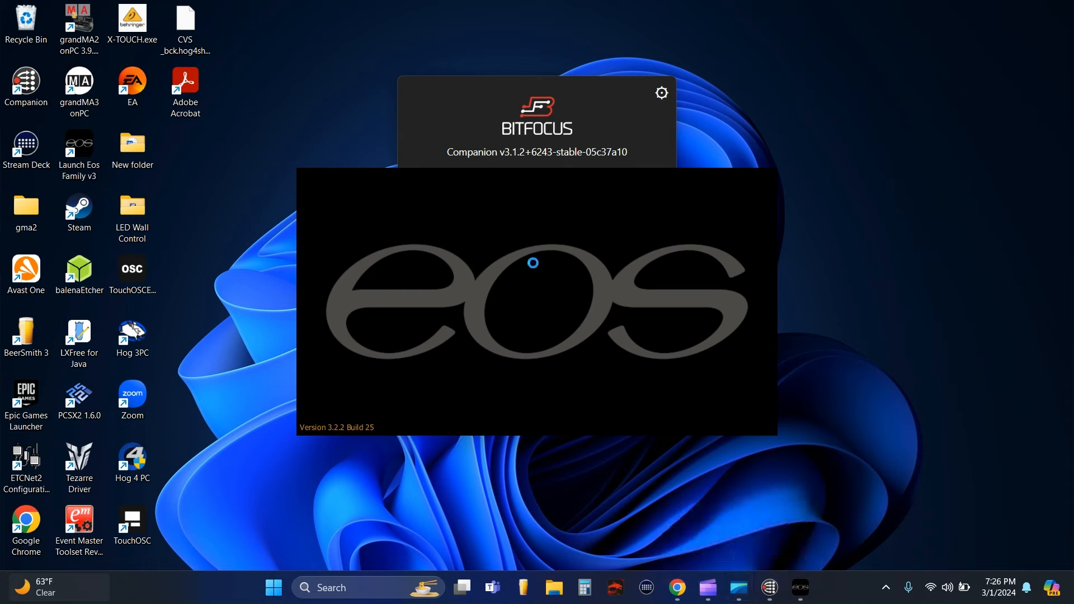
mouse_move(762, 602)
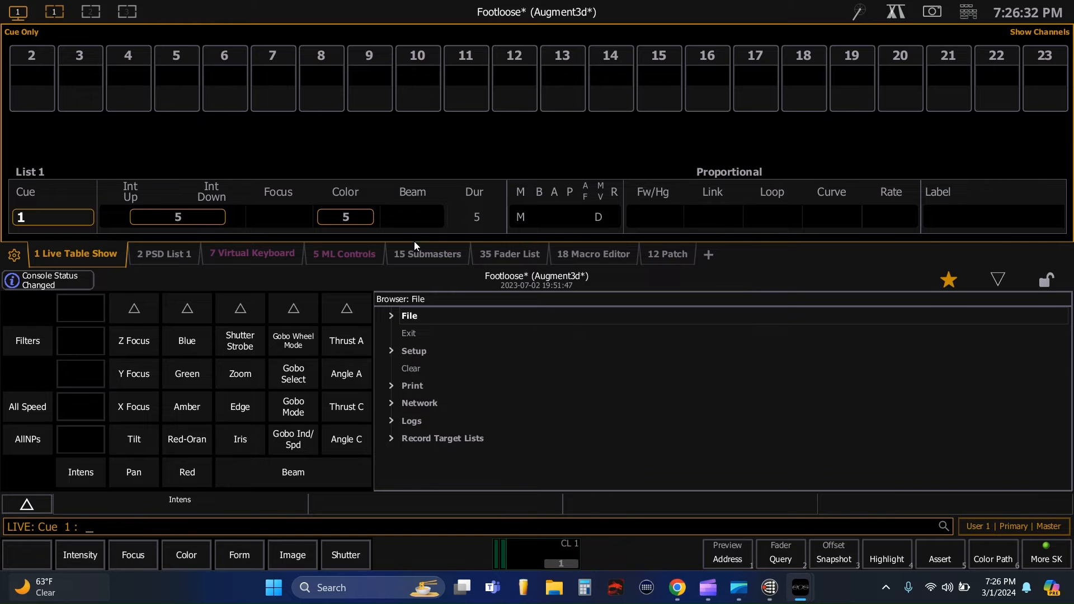
left_click(990, 285)
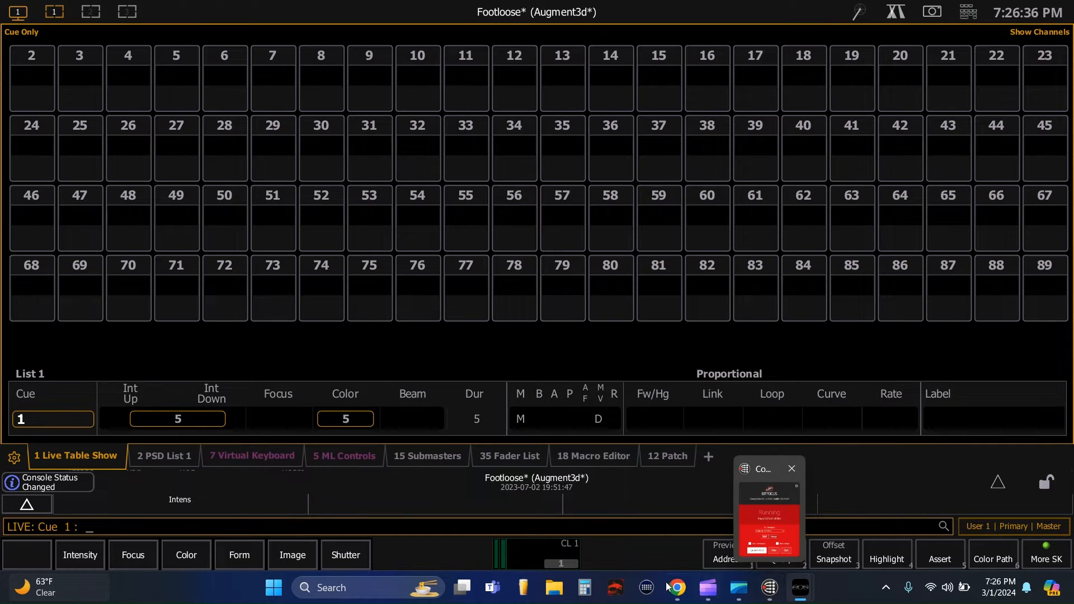
Switch back to Companion in Chrome, check the etc-eos connection status, and leaf through button pages 1 to 6 and back
left_click(674, 595)
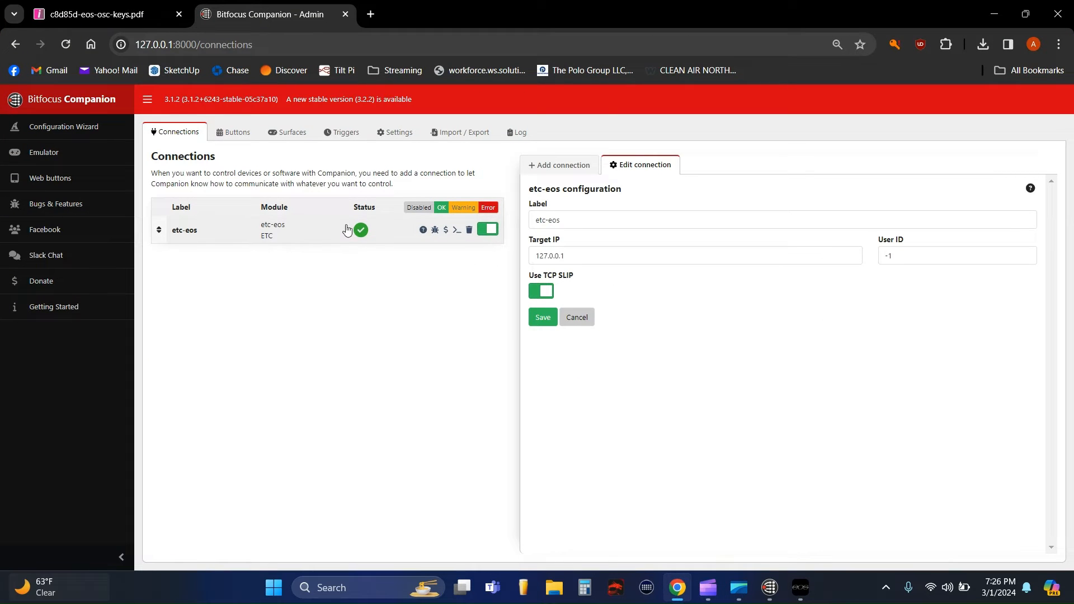
left_click(246, 134)
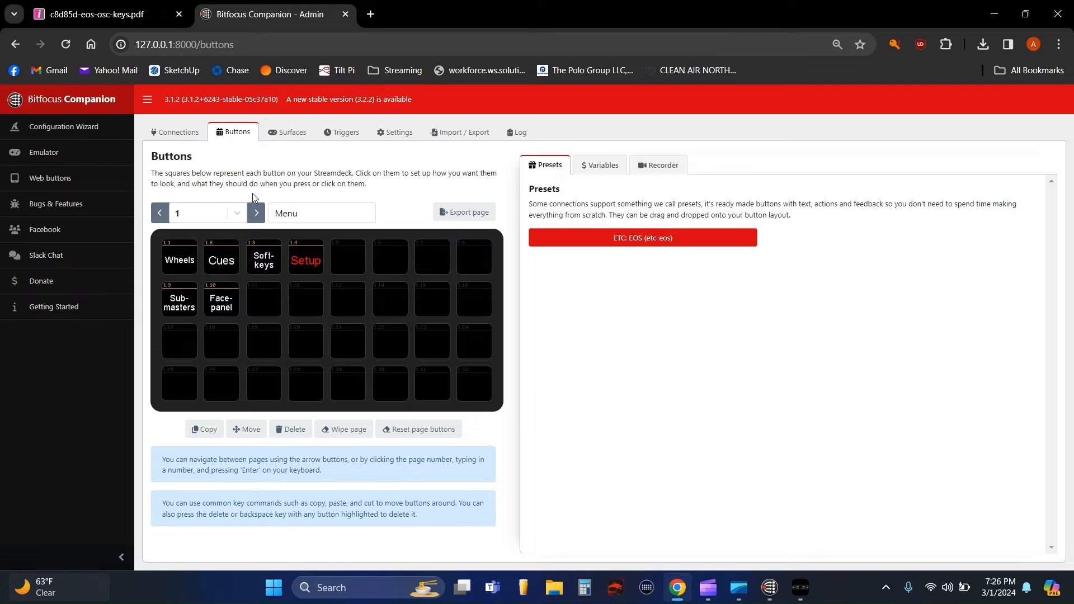
left_click(257, 213)
left_click(257, 213)
left_click(257, 213)
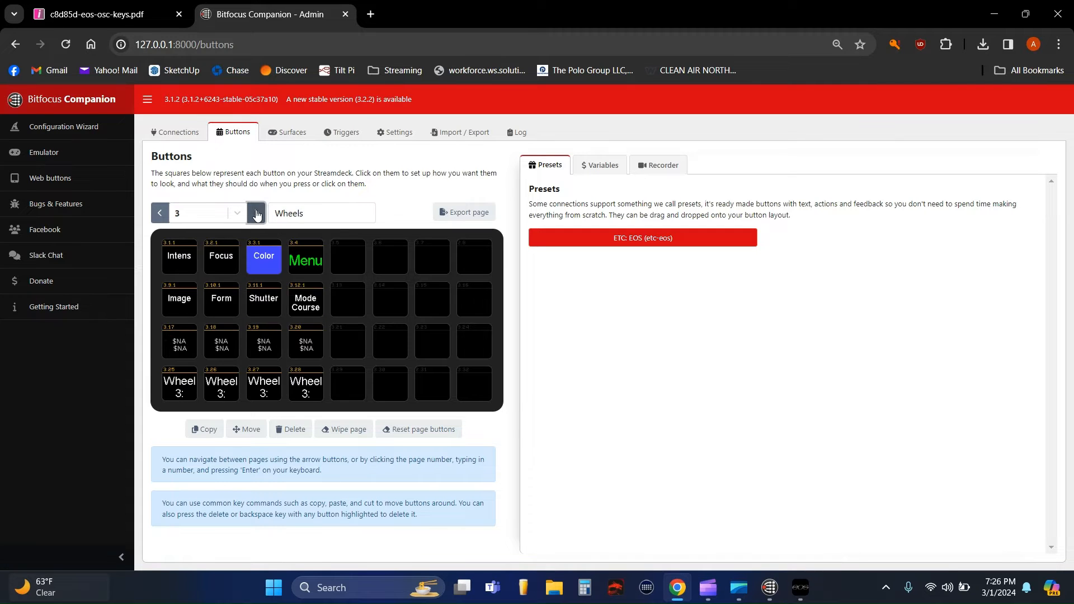
left_click(256, 213)
left_click(257, 213)
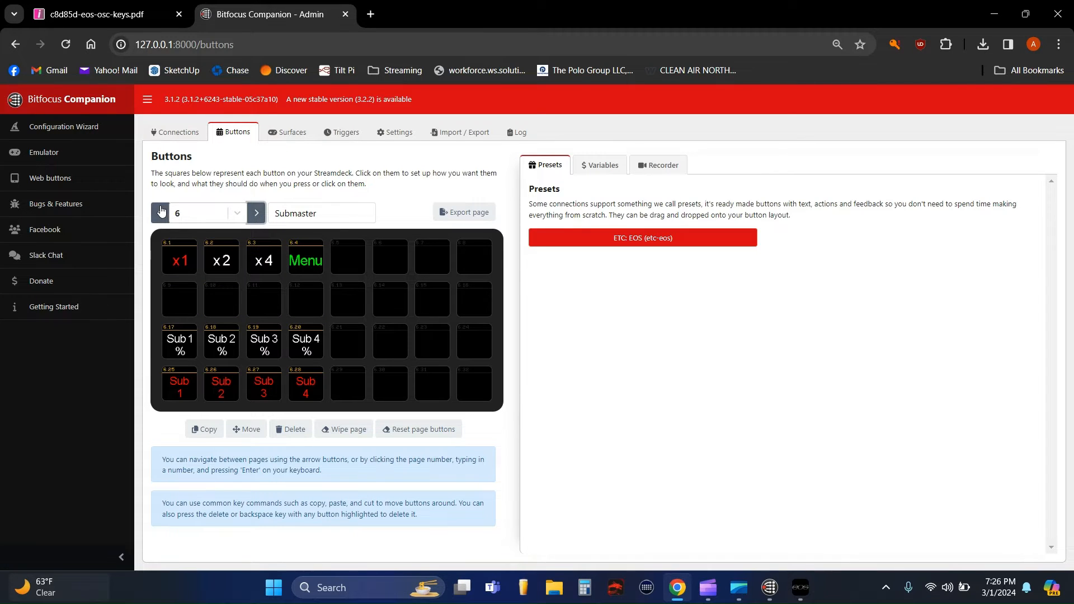
left_click(161, 212)
left_click(160, 212)
left_click(160, 212)
left_click(161, 212)
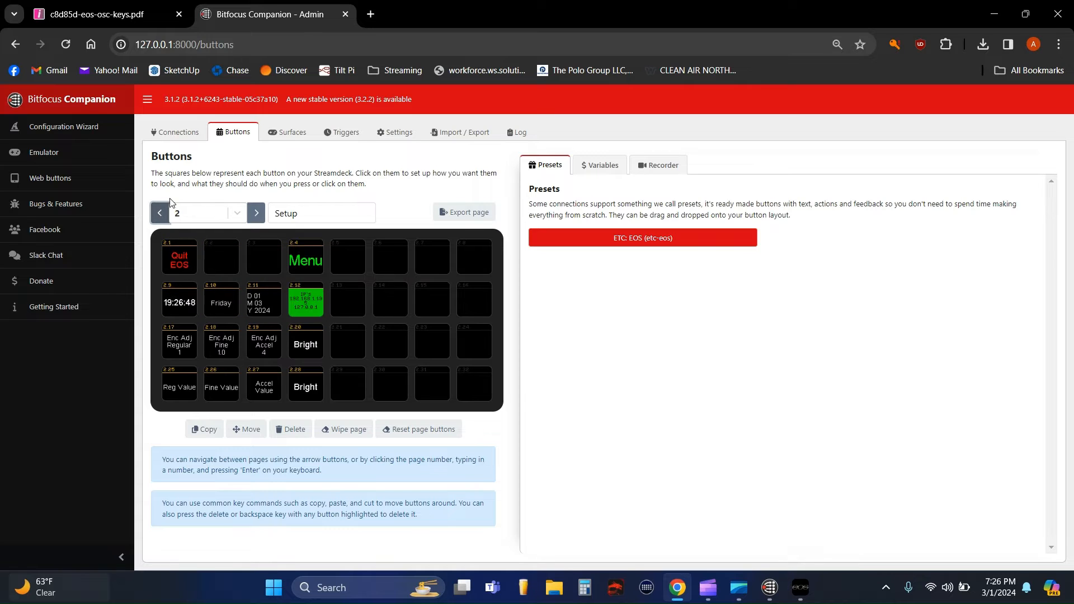
left_click(162, 212)
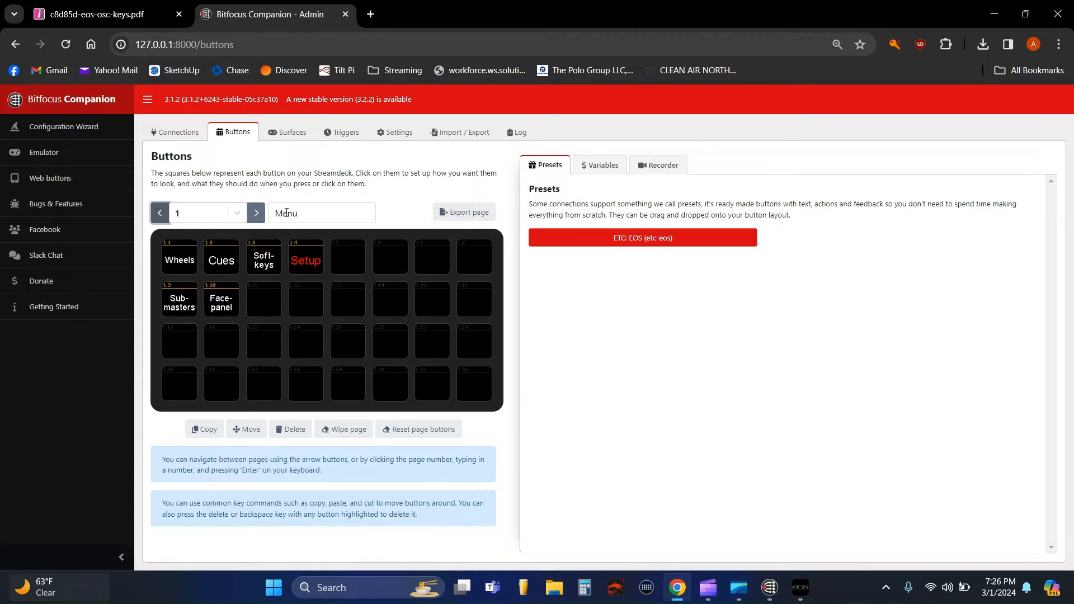
Examine the imported button pages one by one: Menu, Setup, Wheels, Cues, Softkeys and Submaster
left_click(258, 214)
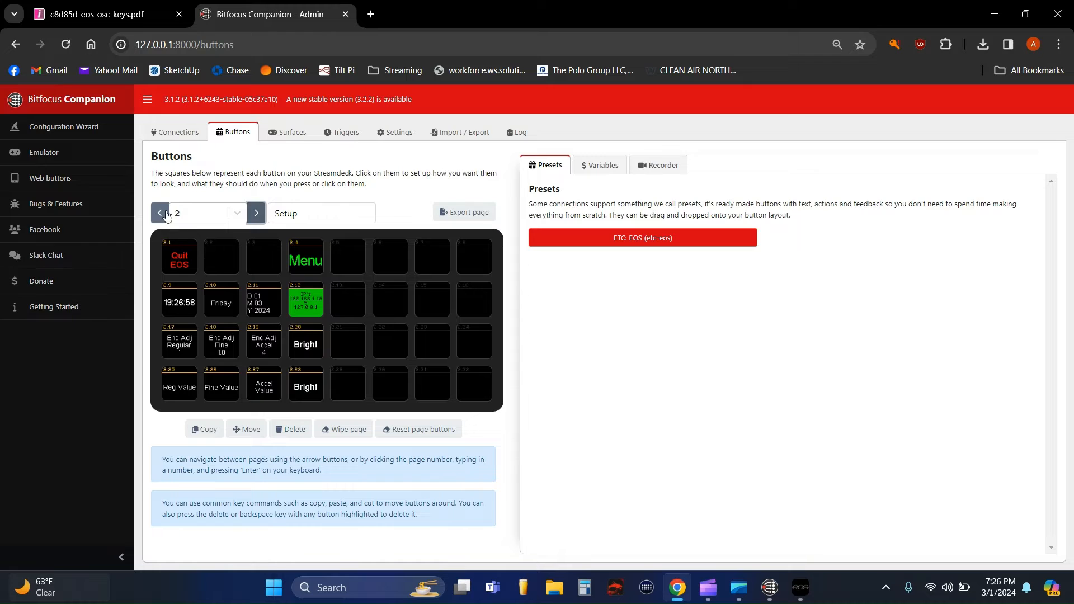
left_click(160, 214)
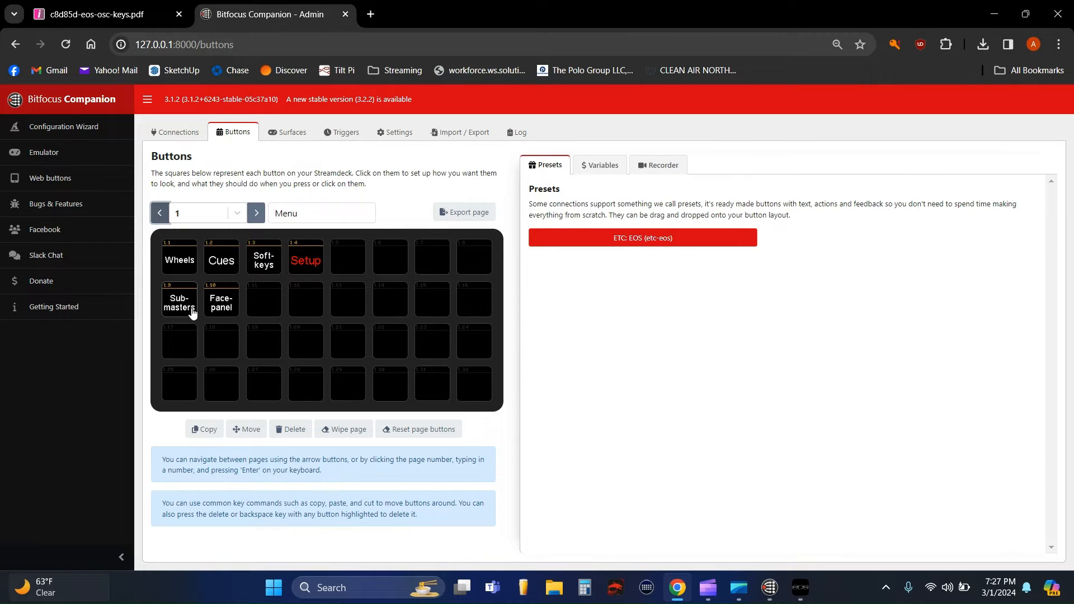
left_click(256, 213)
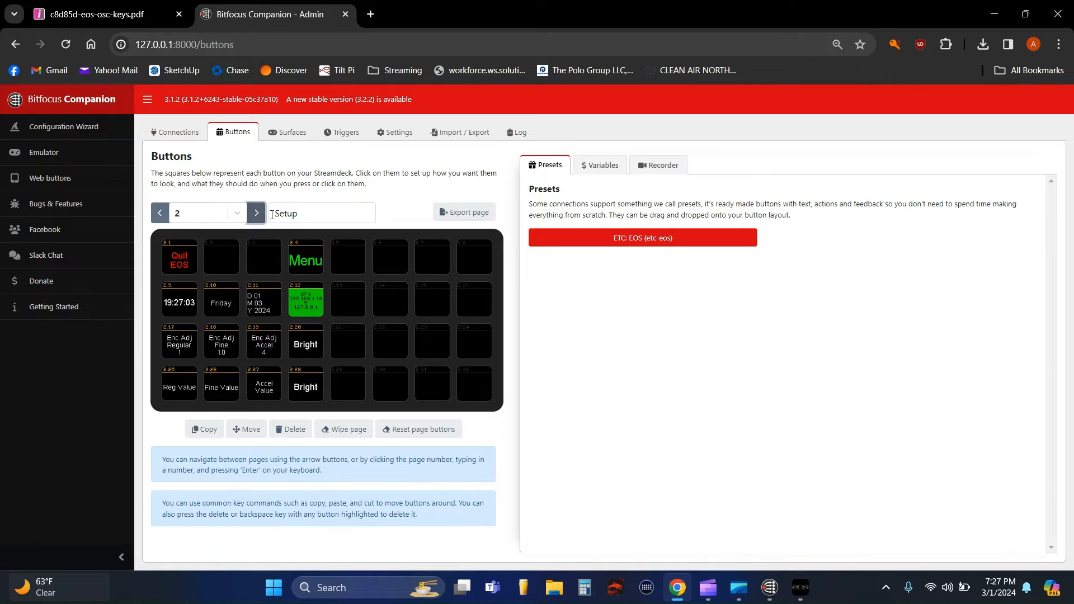
left_click(257, 213)
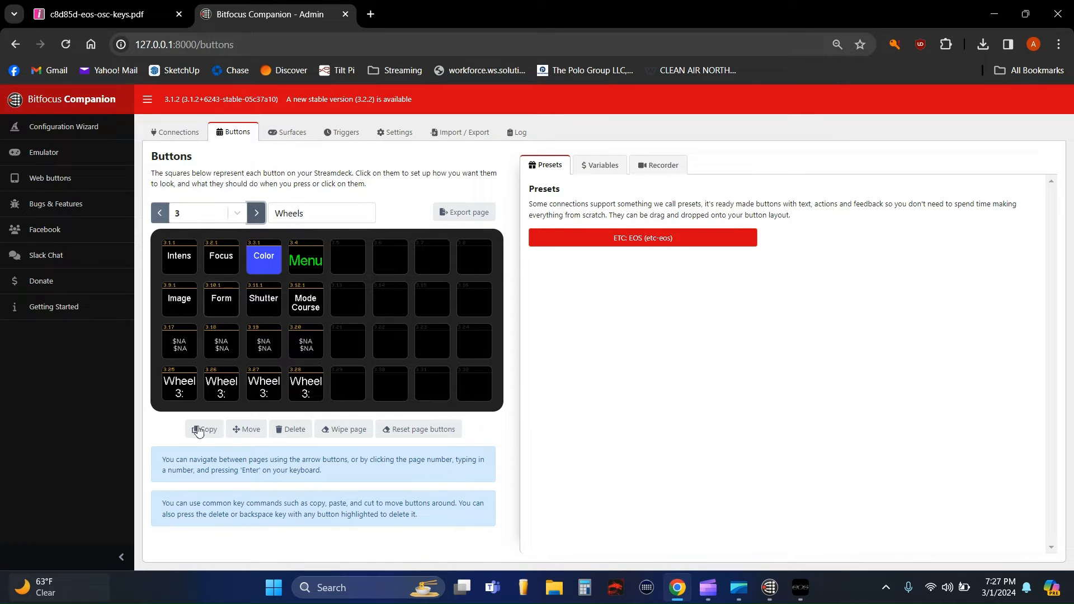
left_click(257, 220)
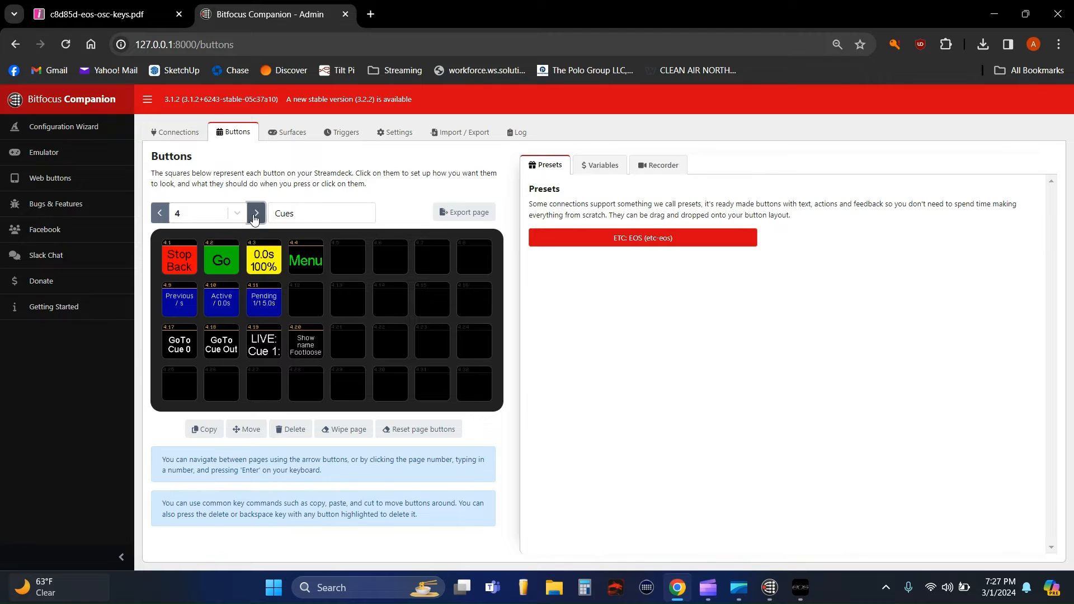
left_click(256, 216)
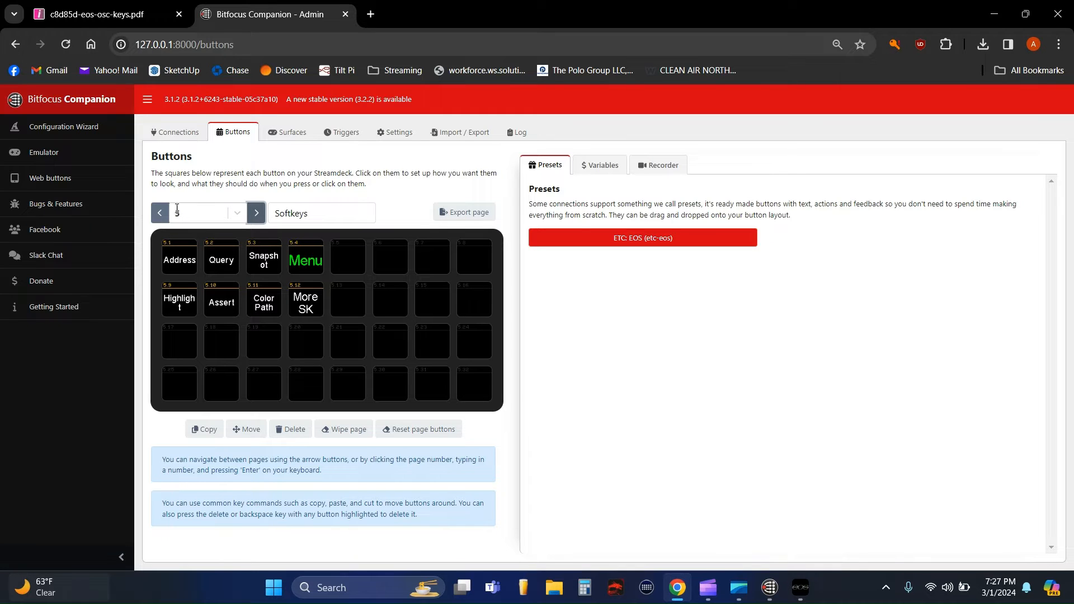
left_click(258, 215)
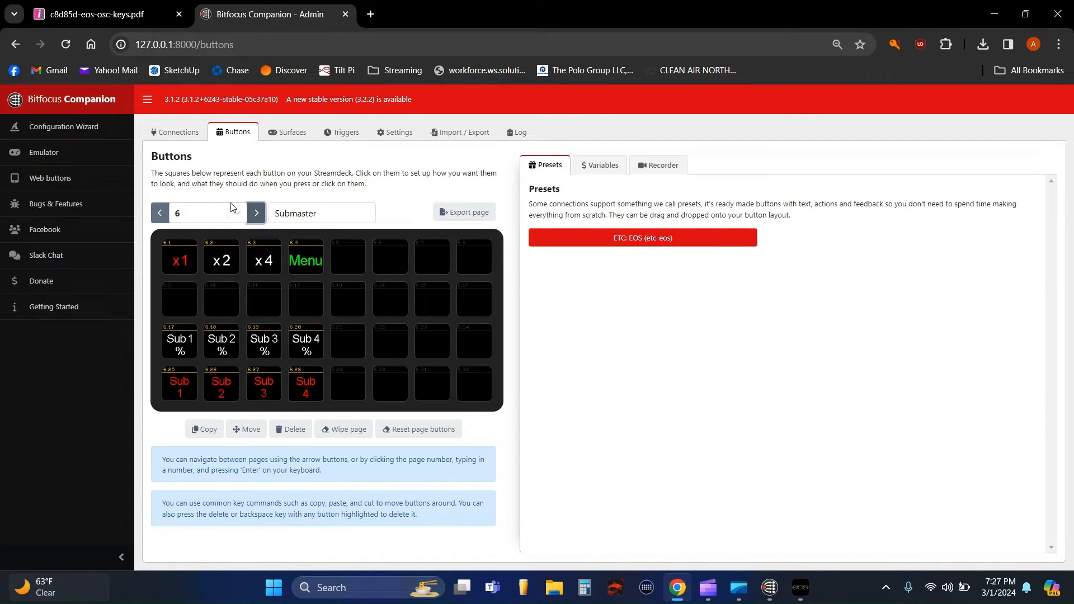
Return to the Wheels page 3 and examine the Step 1 press actions of the Color button
left_click(159, 213)
left_click(159, 212)
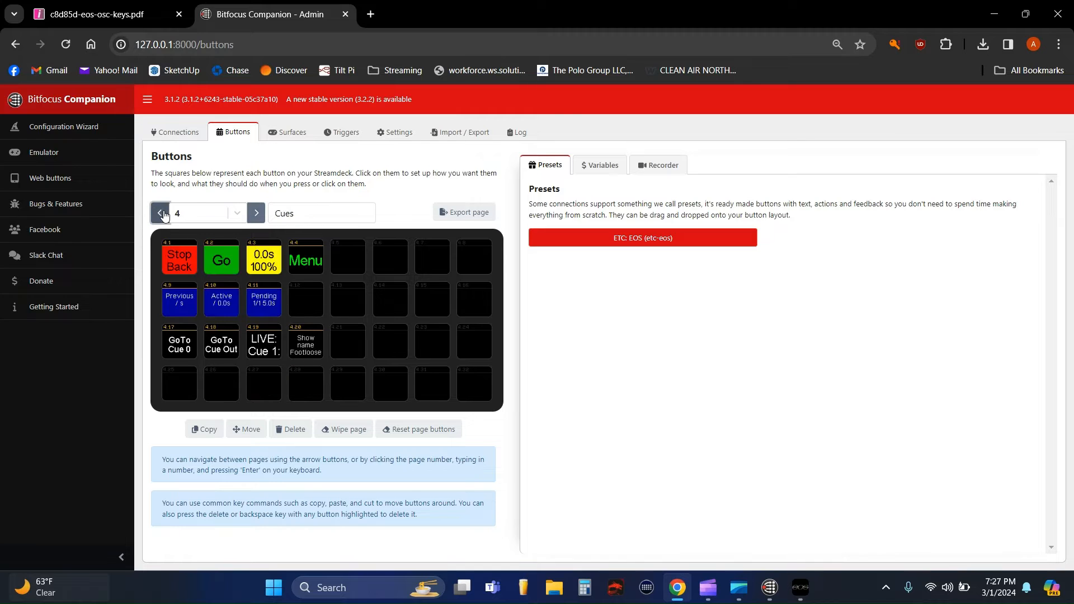
left_click(160, 213)
left_click(159, 213)
left_click(256, 213)
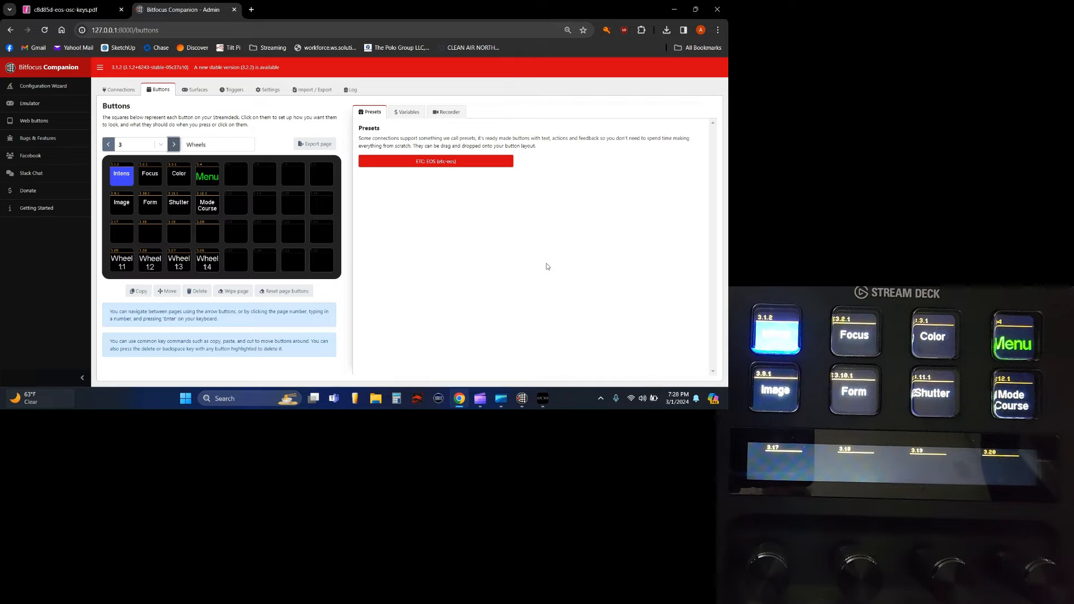
left_click(163, 176)
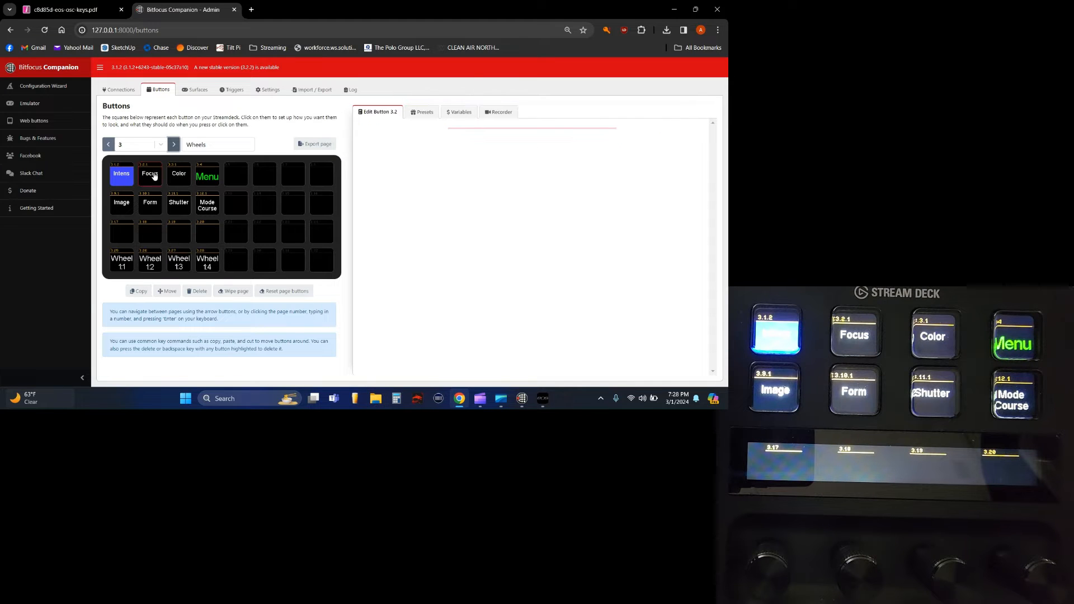
left_click(179, 175)
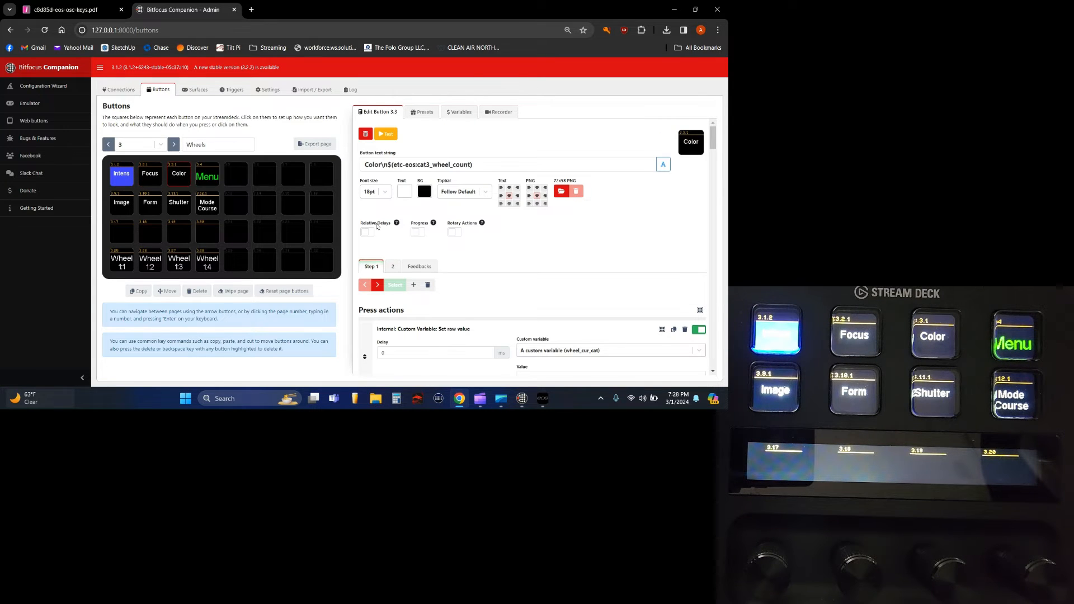
scroll(603, 287, "down", 6)
scroll(603, 286, "down", 10)
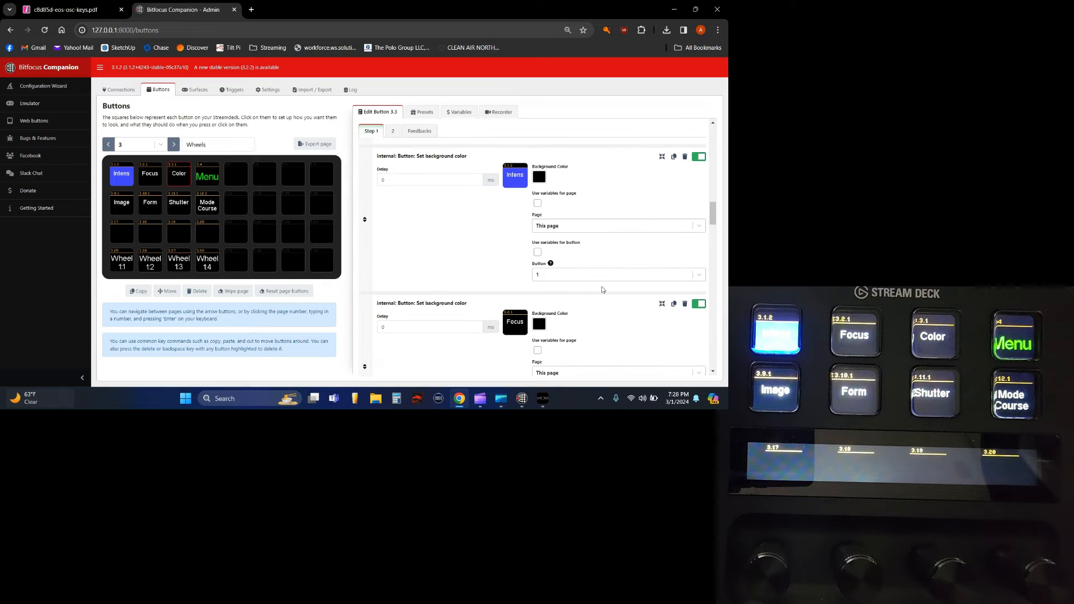
scroll(592, 290, "down", 10)
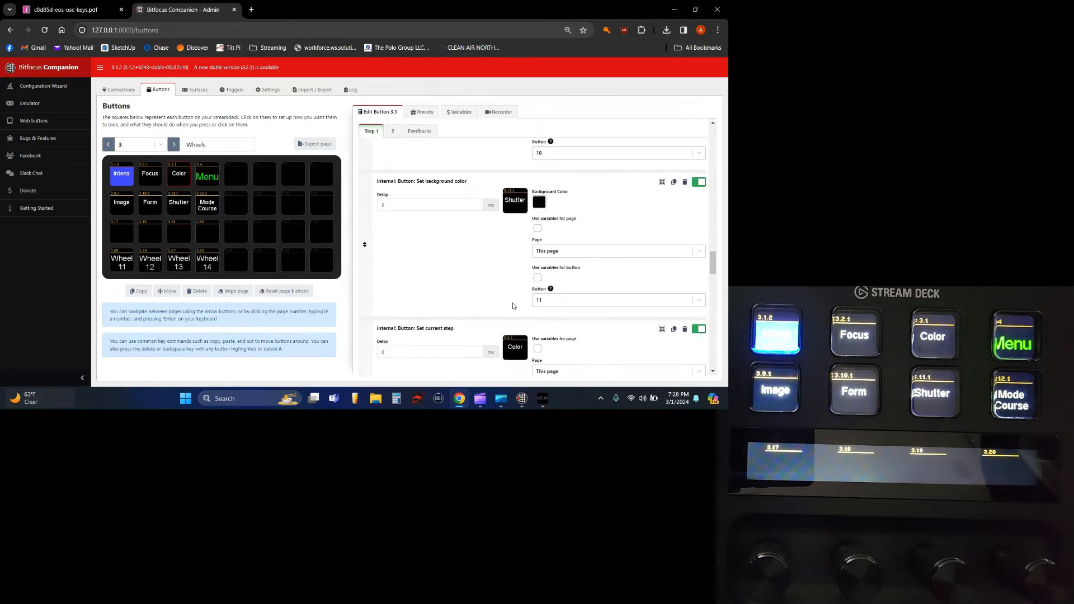
Examine the Color button's remaining Step 1 press actions, including the background color and current step settings
scroll(381, 279, "down", 7)
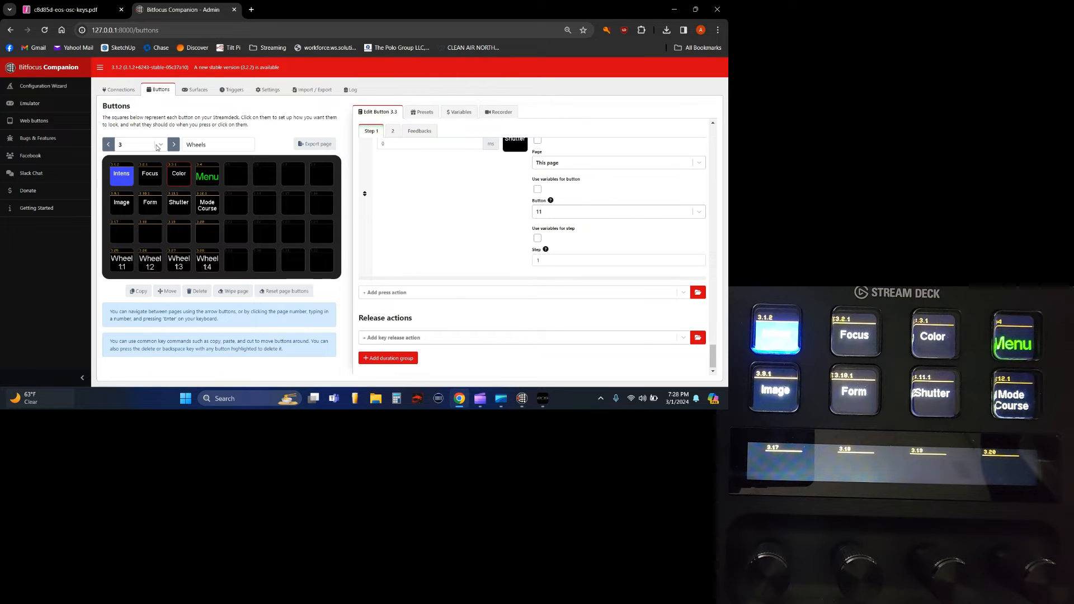
scroll(704, 256, "up", 5)
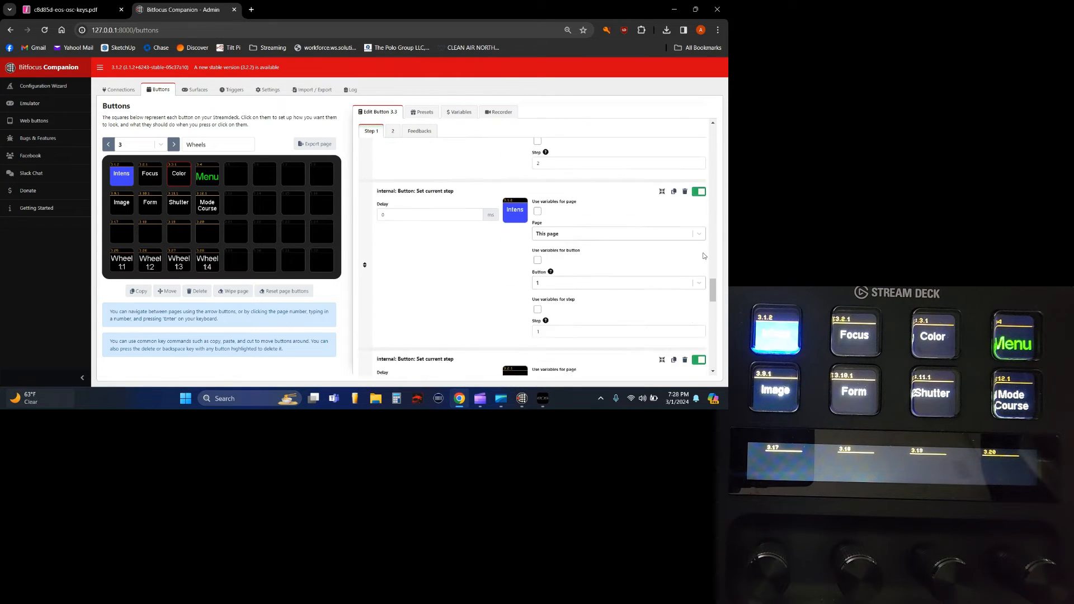
scroll(704, 256, "up", 10)
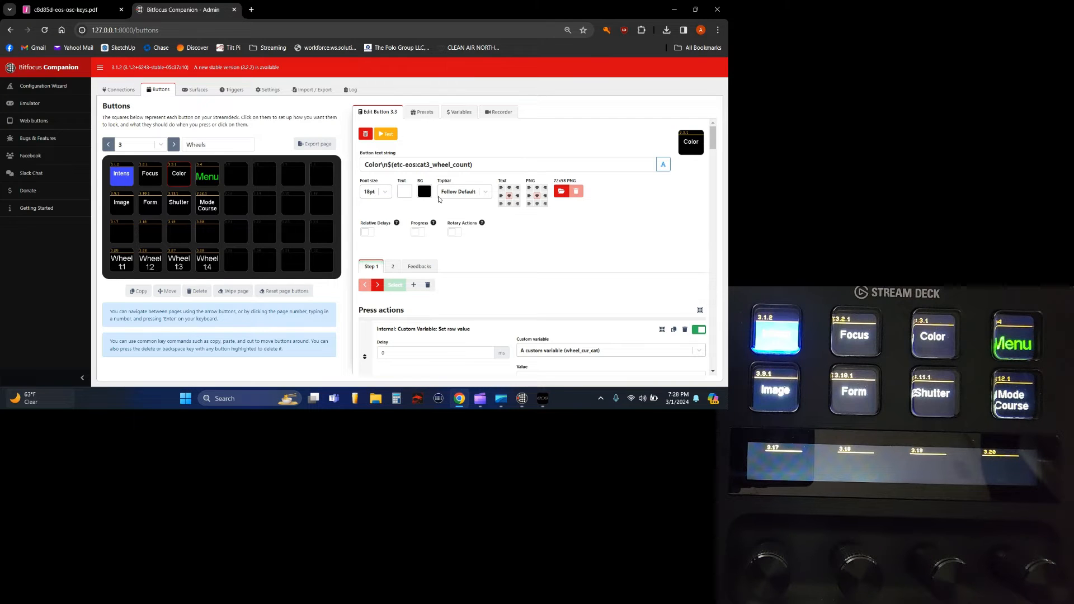
Try the Show and Hide topbar settings on the Color button and return it to Follow Default
left_click(461, 193)
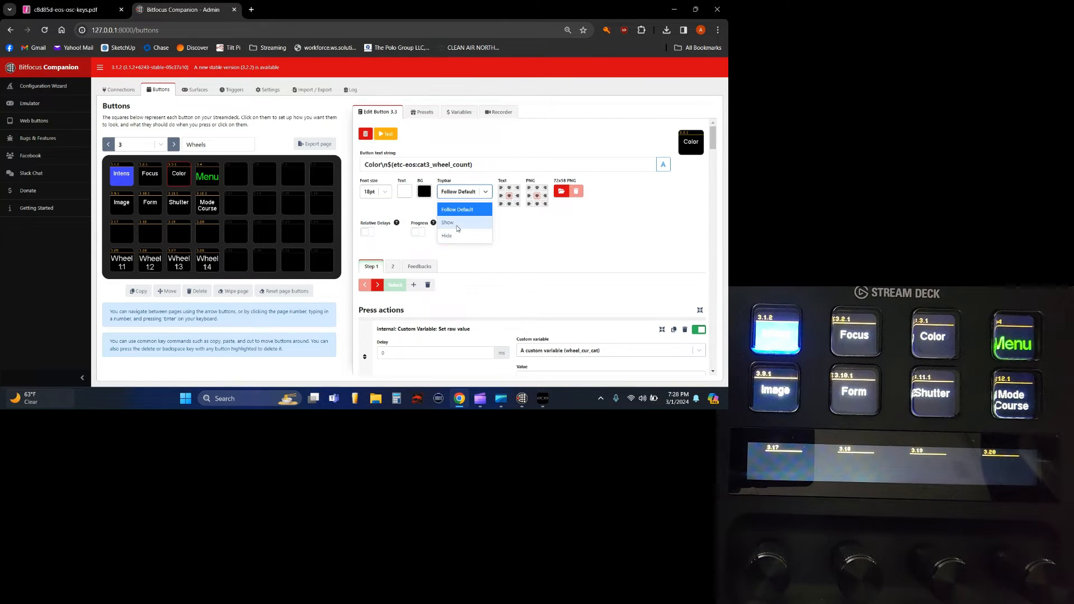
left_click(458, 223)
left_click(454, 194)
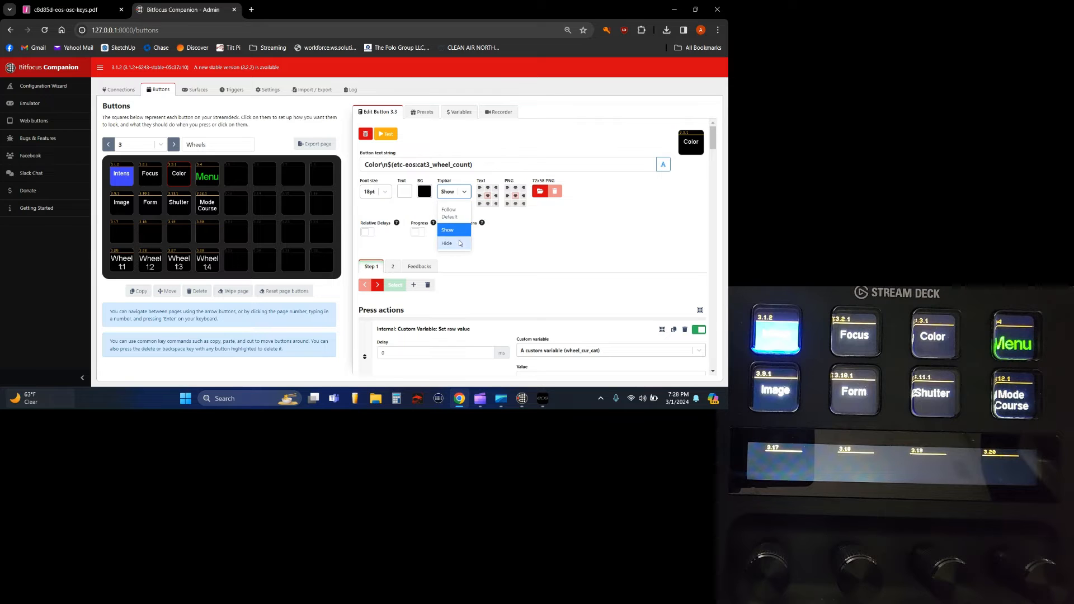
left_click(460, 242)
left_click(455, 192)
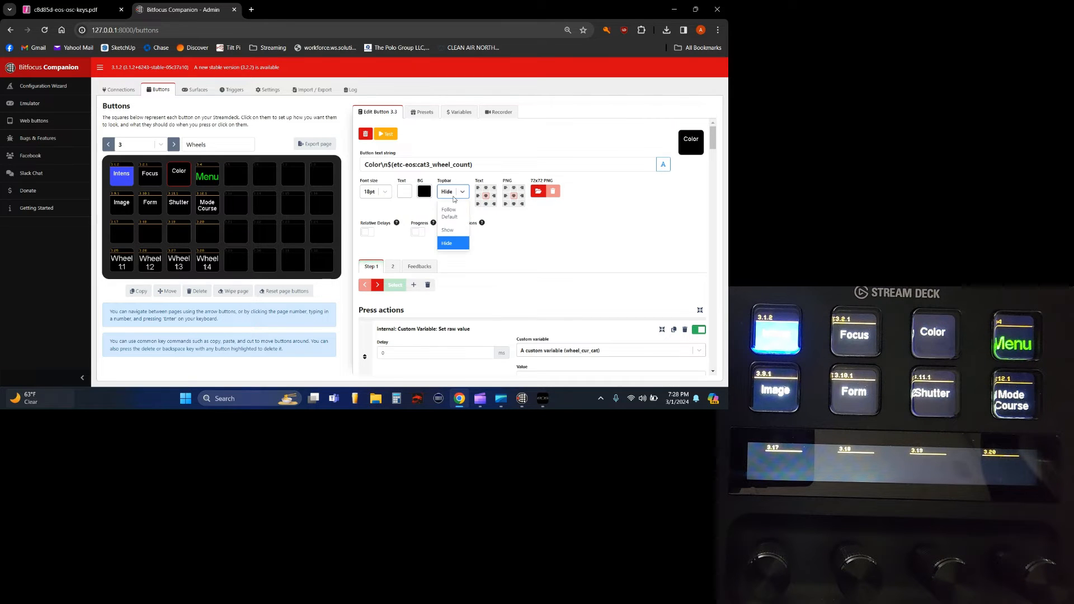
left_click(456, 205)
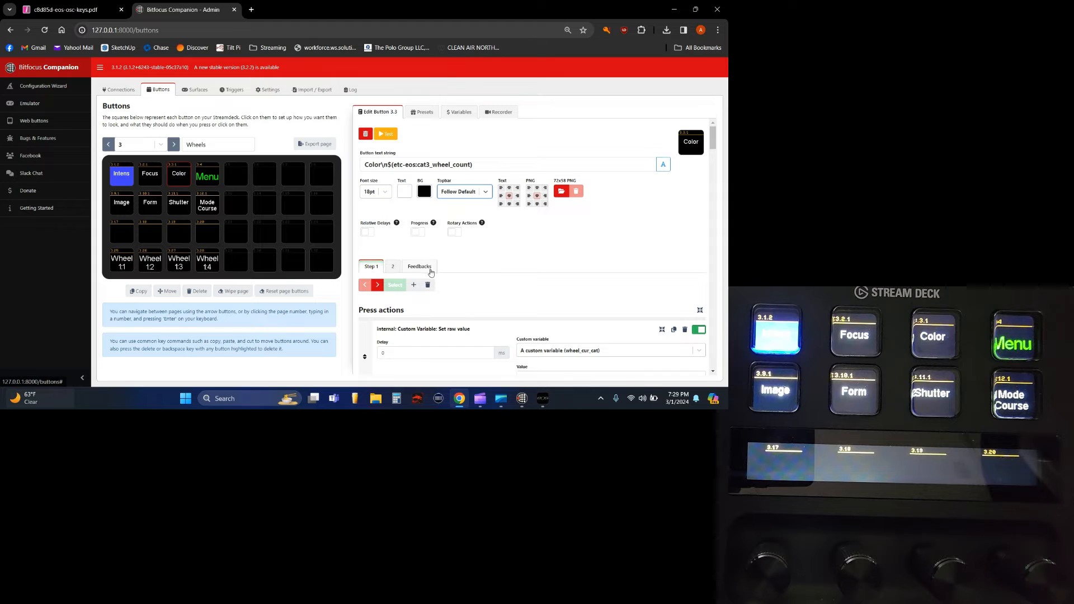
scroll(417, 265, "down", 4)
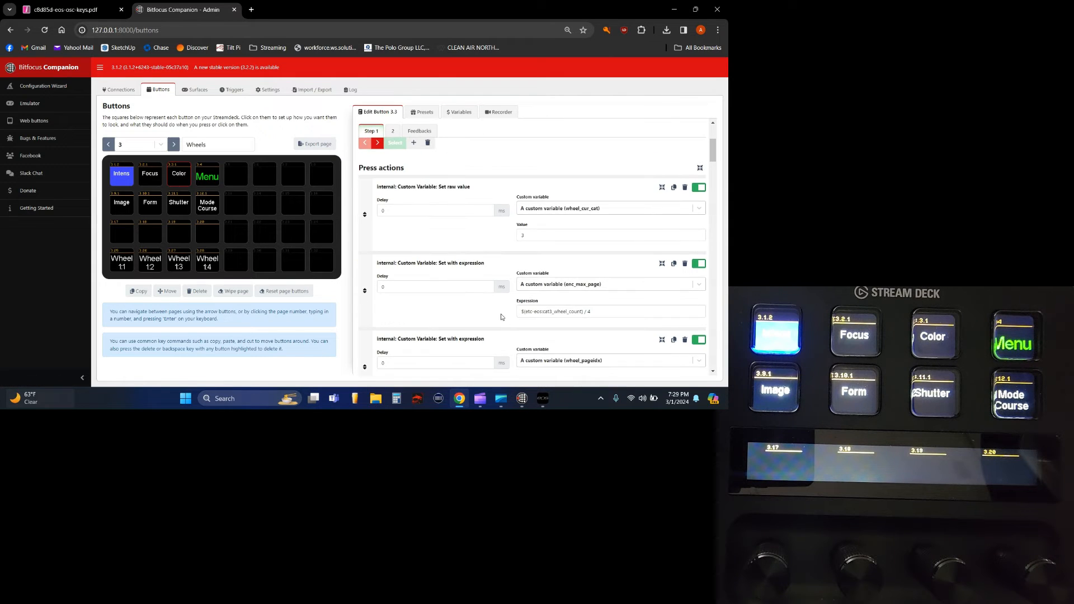
scroll(416, 265, "up", 5)
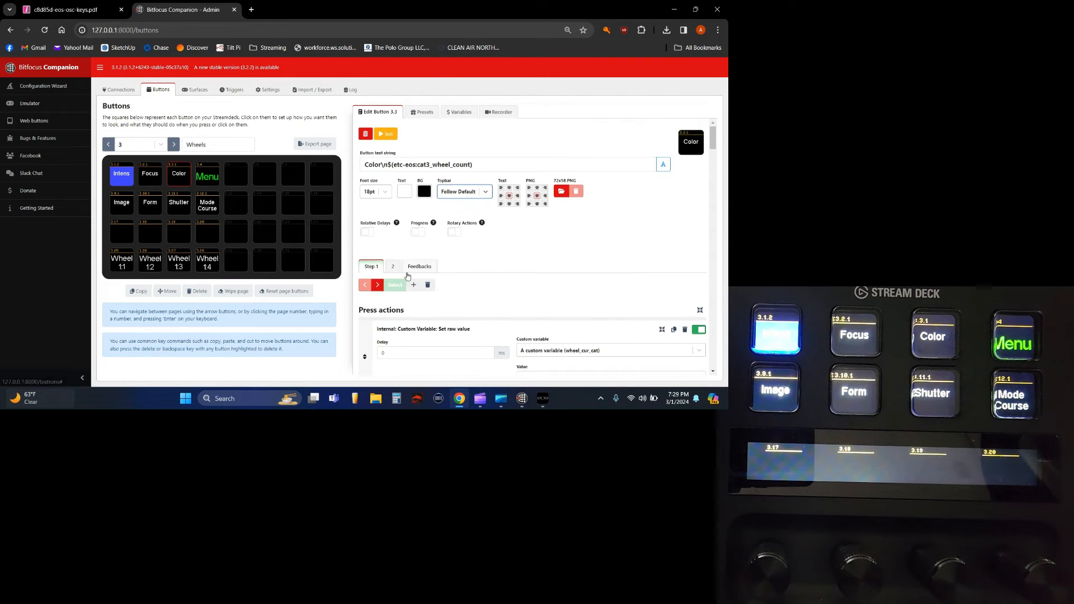
left_click(420, 238)
Switch to Eos and select channel 555 on the command line
left_click(543, 401)
left_click(564, 351)
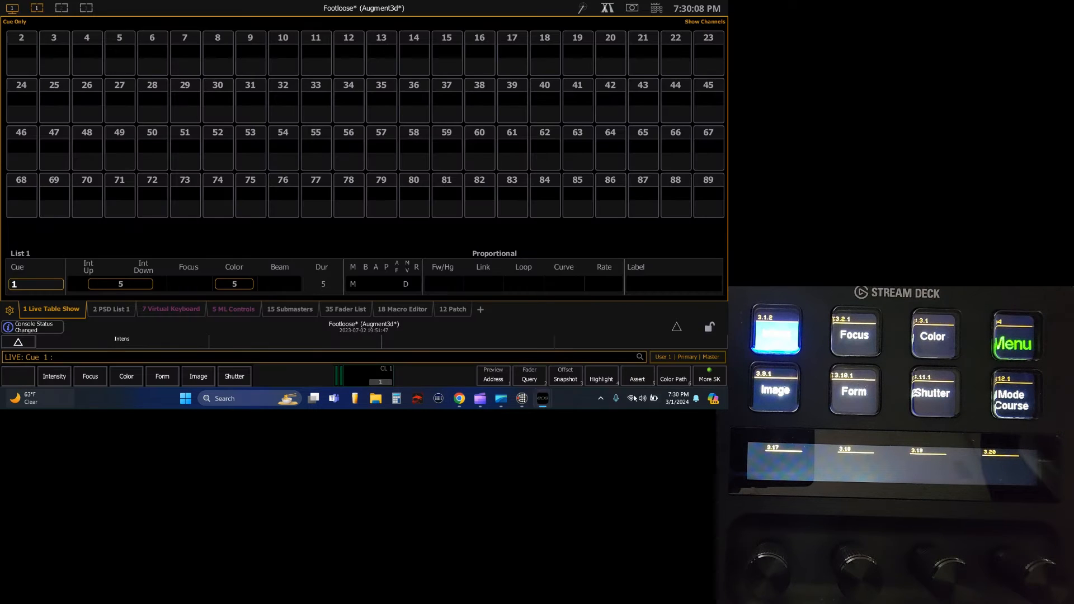
type("555")
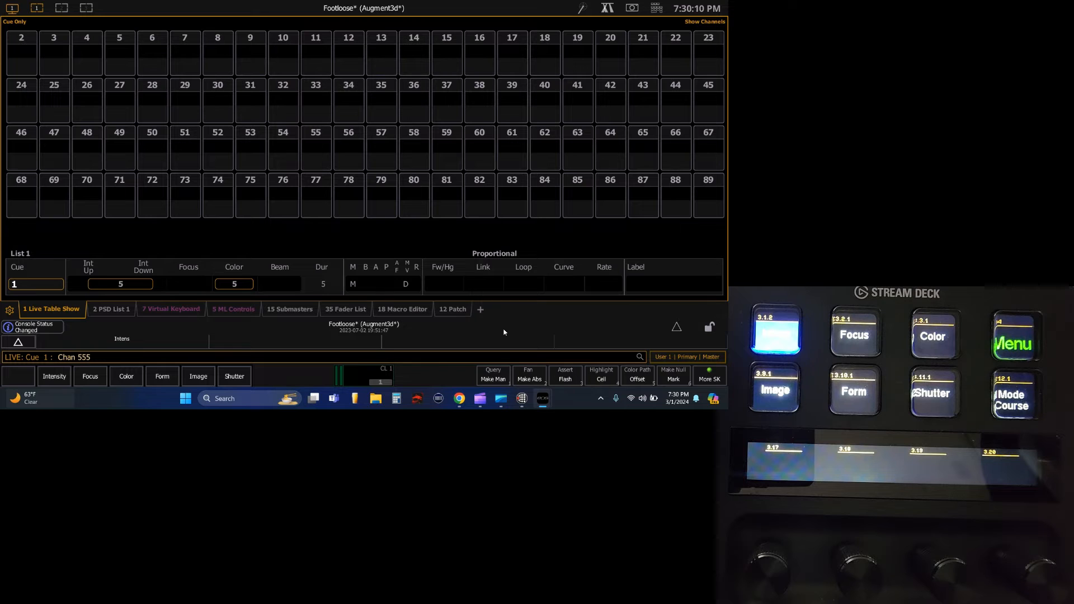
key("Return")
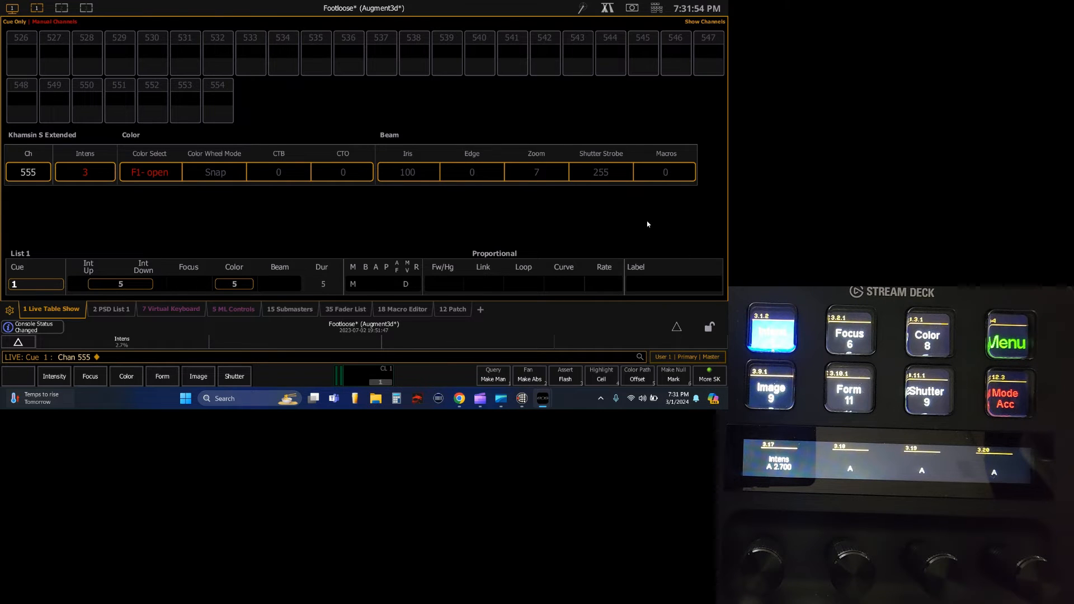
Switch back to Companion in Chrome and open the Wheels page's Intens button, reviewing its Step 1 press actions to the end
left_click(461, 399)
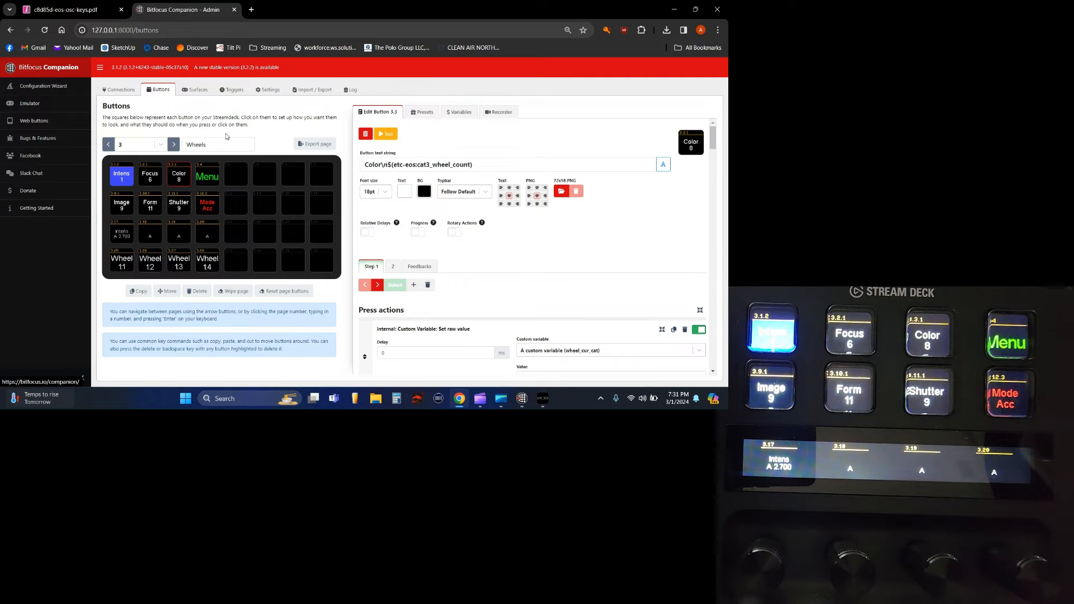
left_click(119, 183)
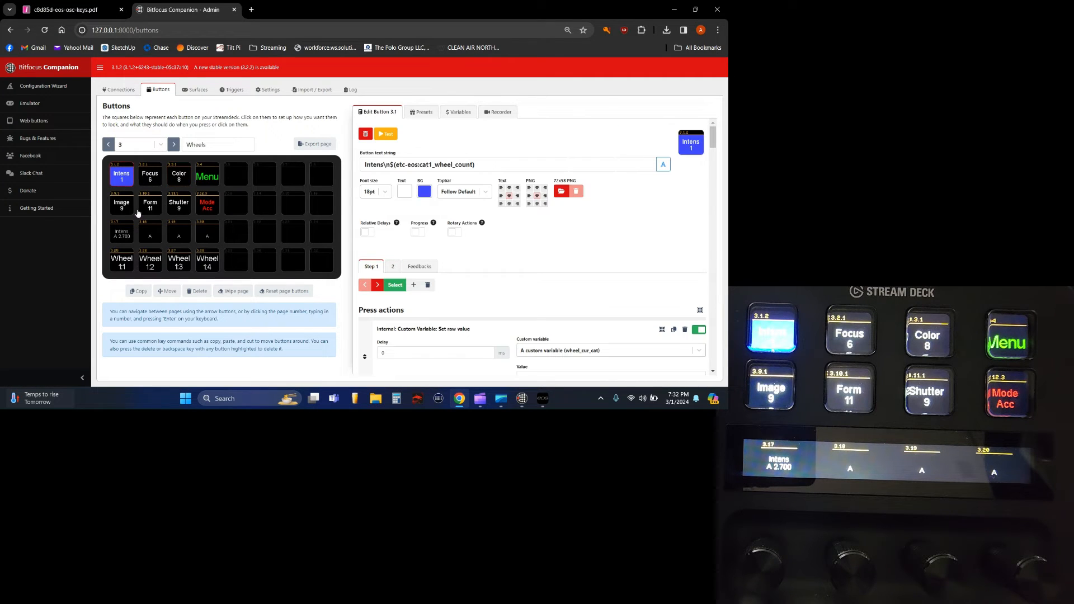
scroll(425, 235, "down", 1)
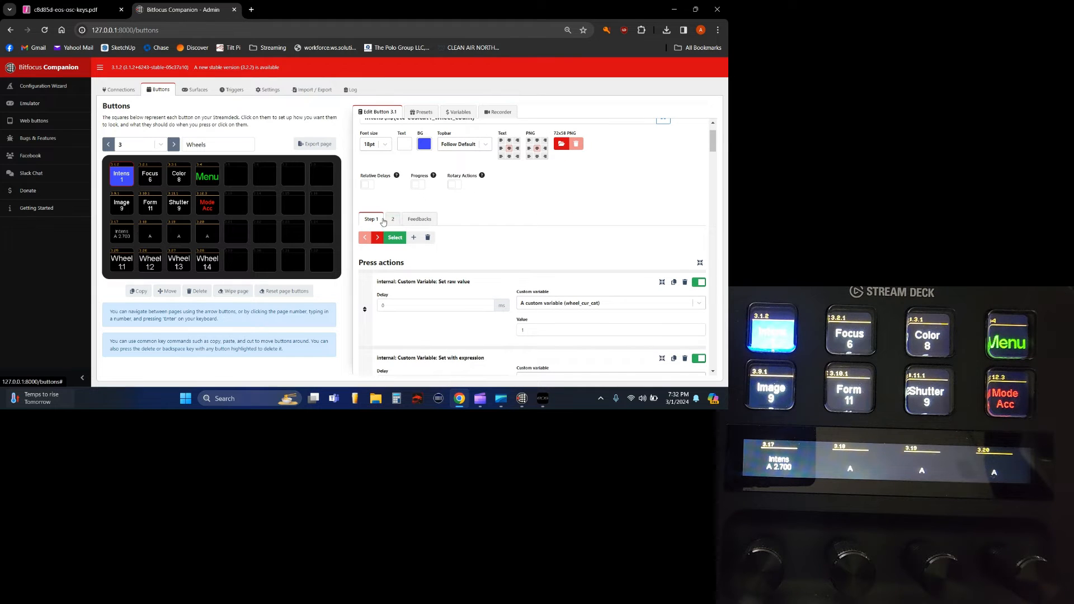
scroll(511, 221, "down", 1)
scroll(511, 221, "down", 6)
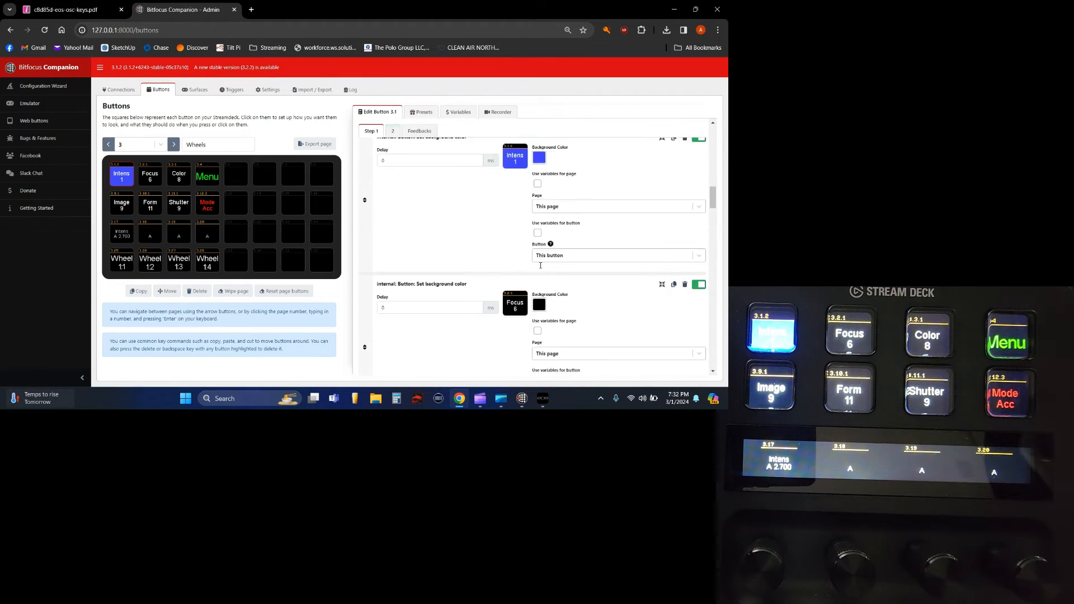
scroll(546, 271, "down", 4)
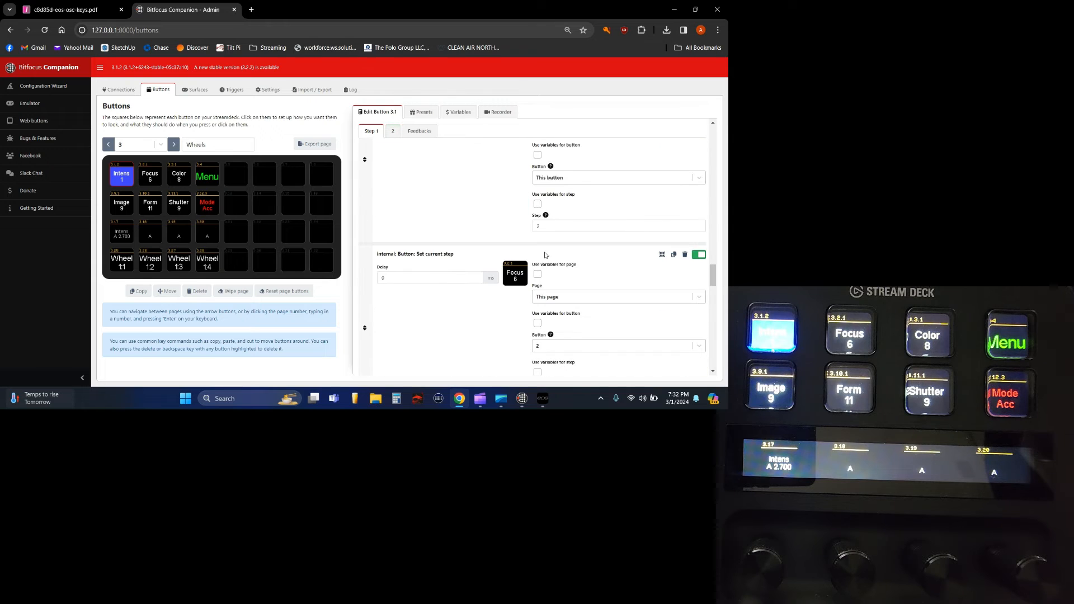
scroll(567, 274, "down", 6)
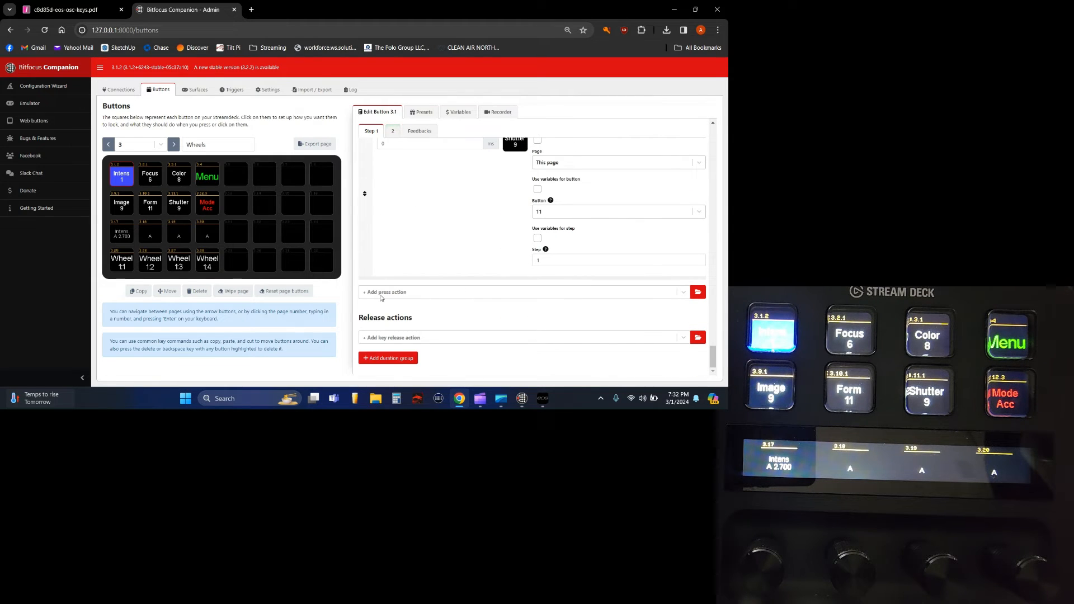
Add an etc-eos Custom Command (OSC) press action to the Intens button and start its path with /eos/key/
left_click(699, 295)
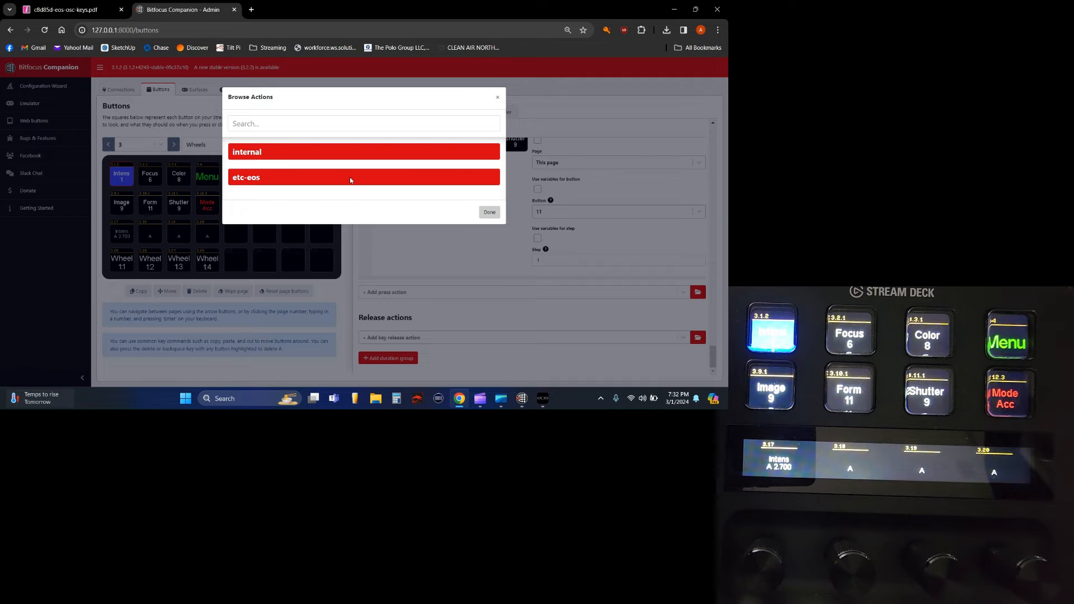
left_click(351, 179)
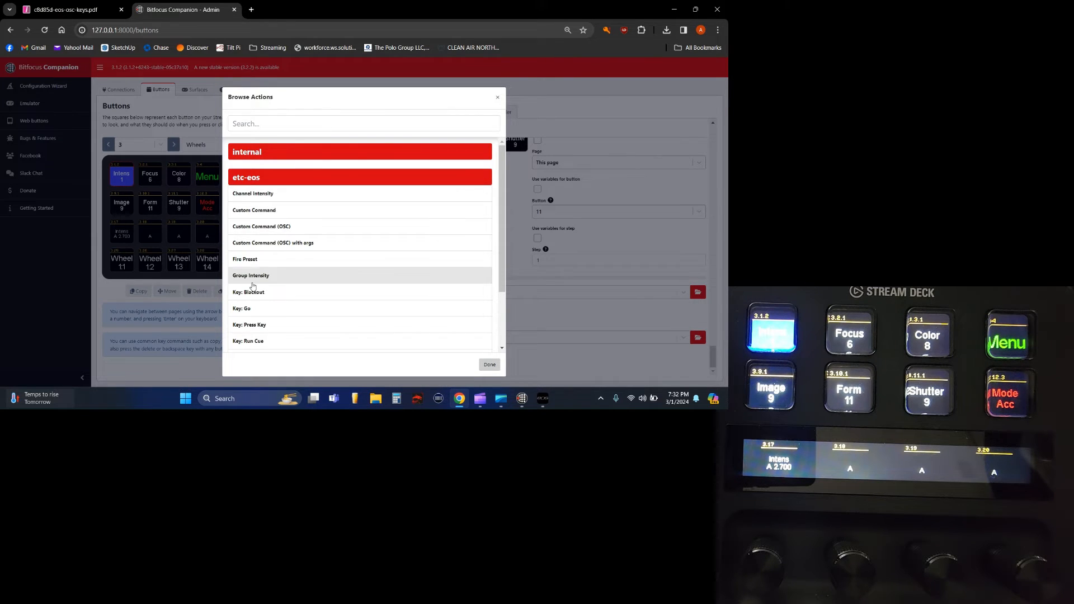
scroll(310, 235, "down", 2)
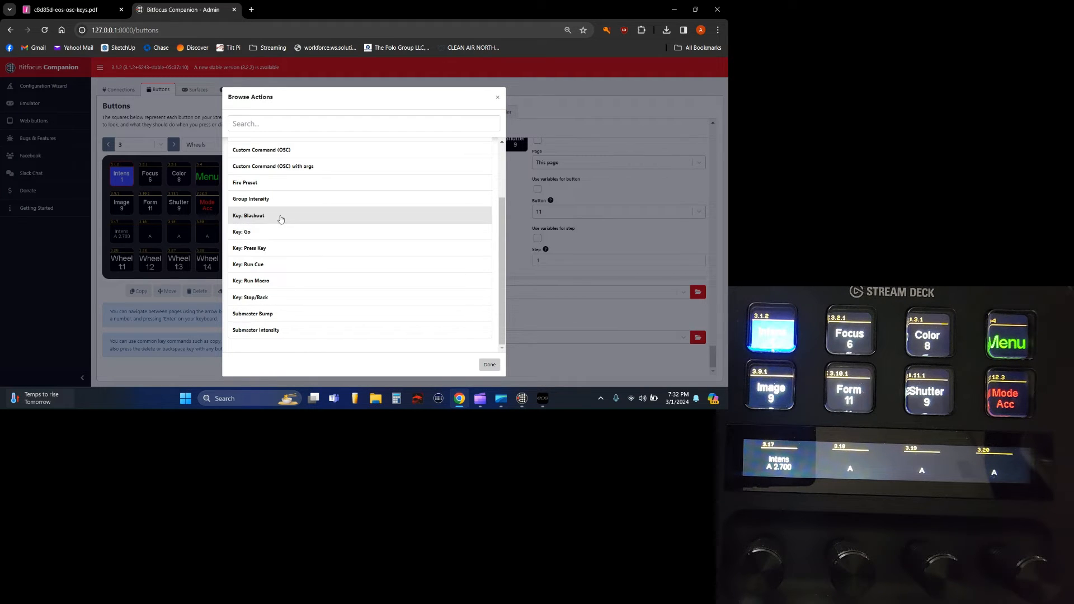
scroll(296, 232, "up", 2)
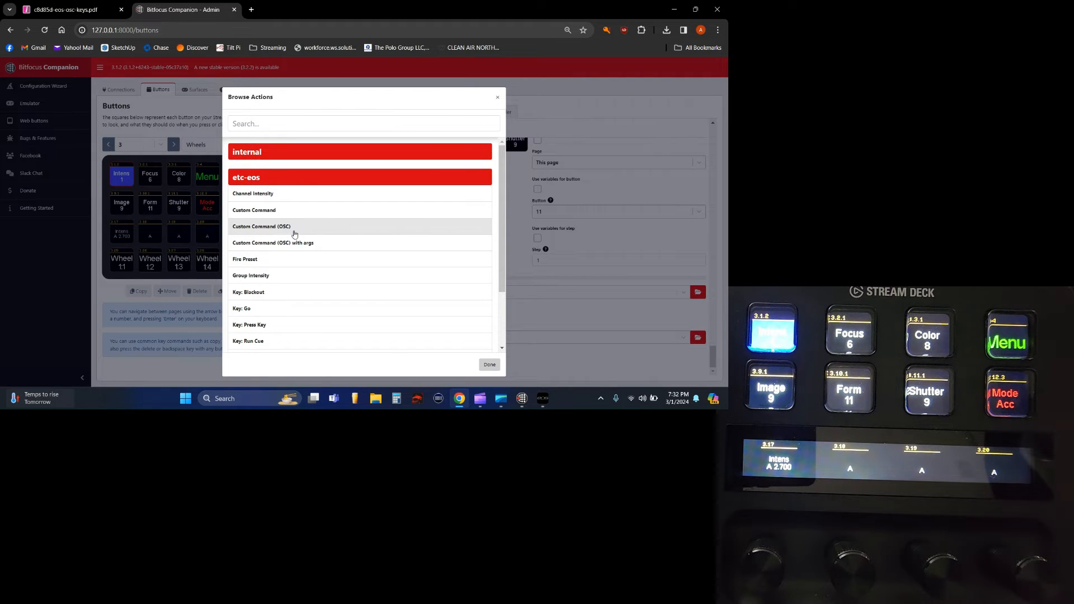
left_click(293, 226)
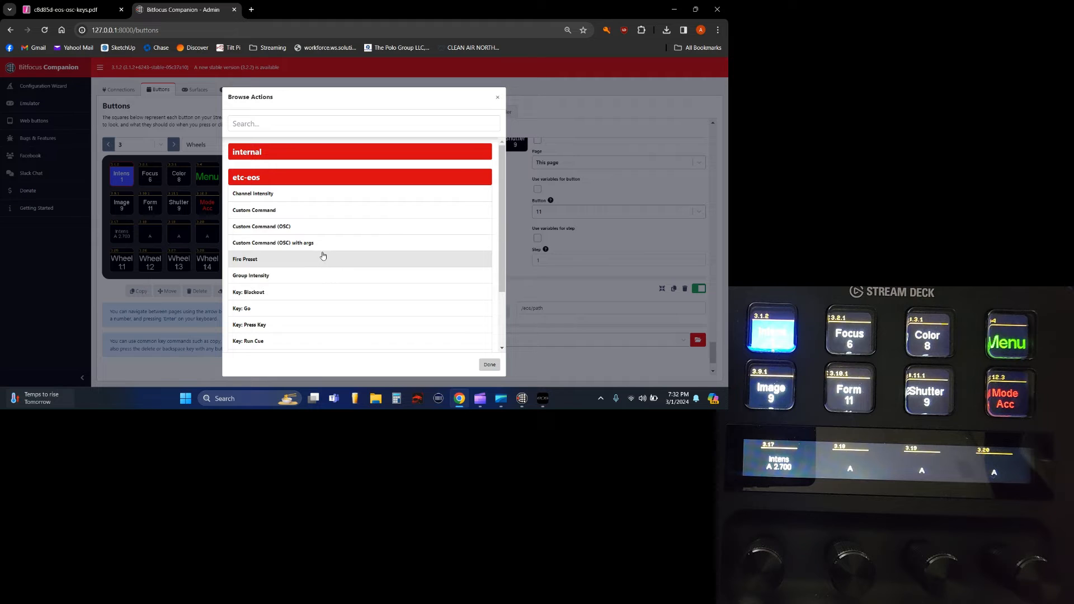
left_click(485, 367)
scroll(588, 307, "down", 1)
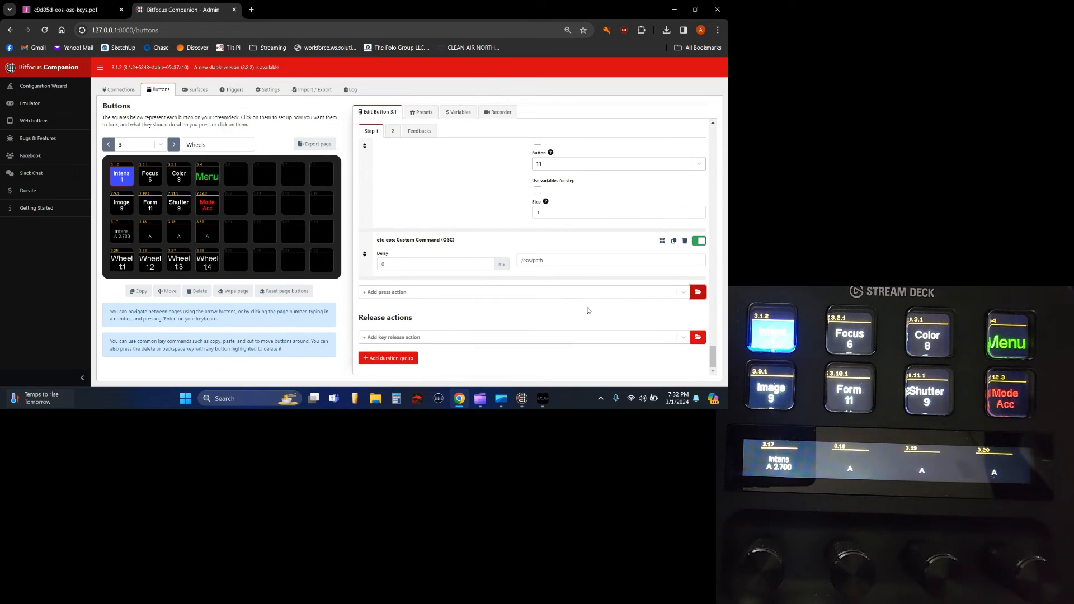
triple_click(518, 260)
type("/eos/key//")
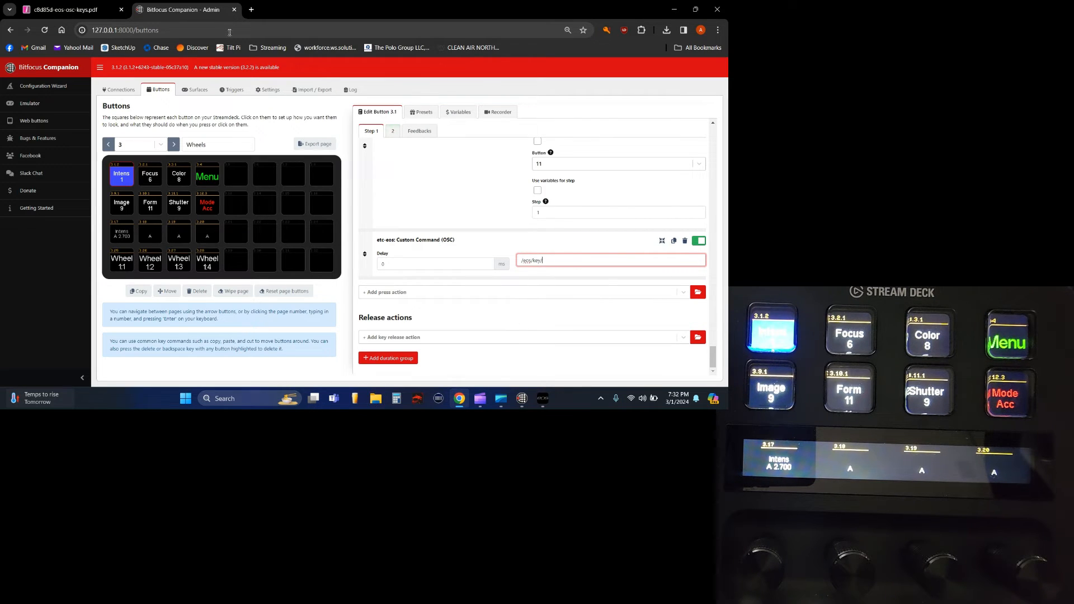
Search the Eos OSC keys PDF for encoder and copy the key name encoder_category_intensity
left_click(101, 3)
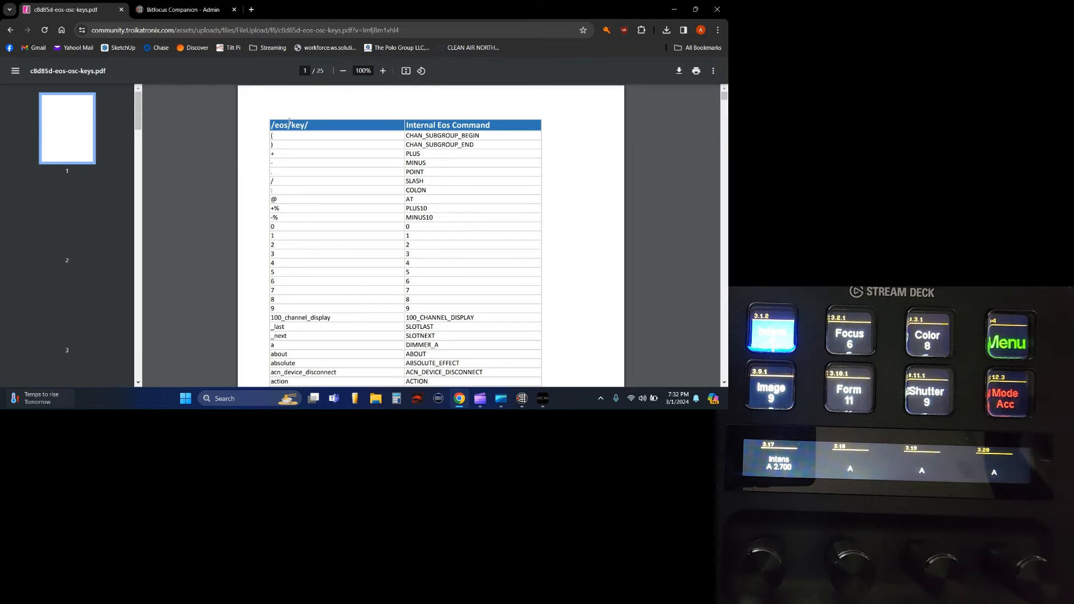
scroll(321, 125, "down", 3)
scroll(352, 153, "up", 3)
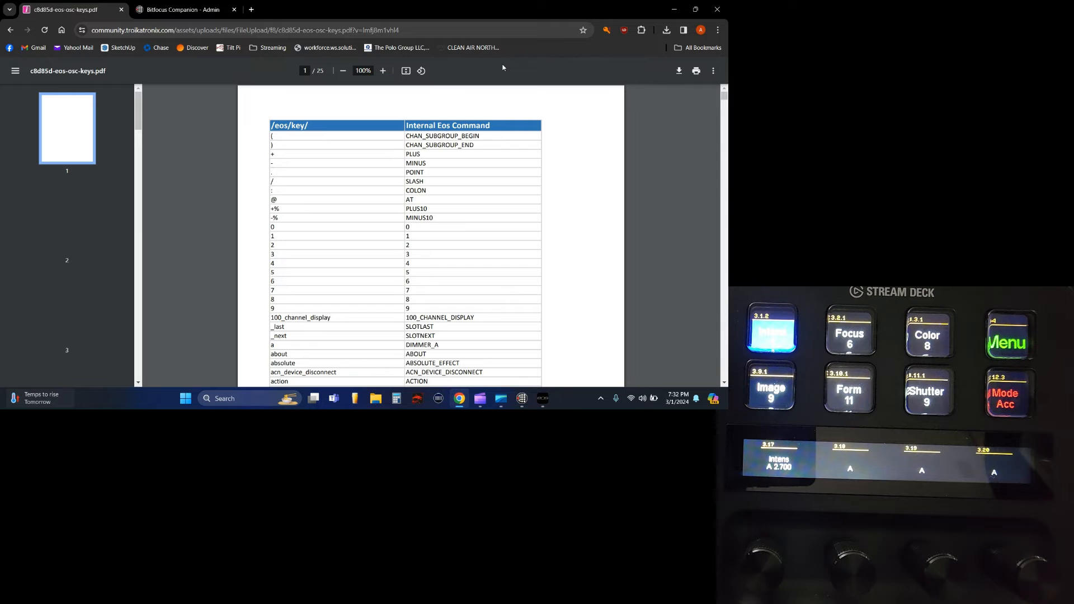
key("ctrl+f")
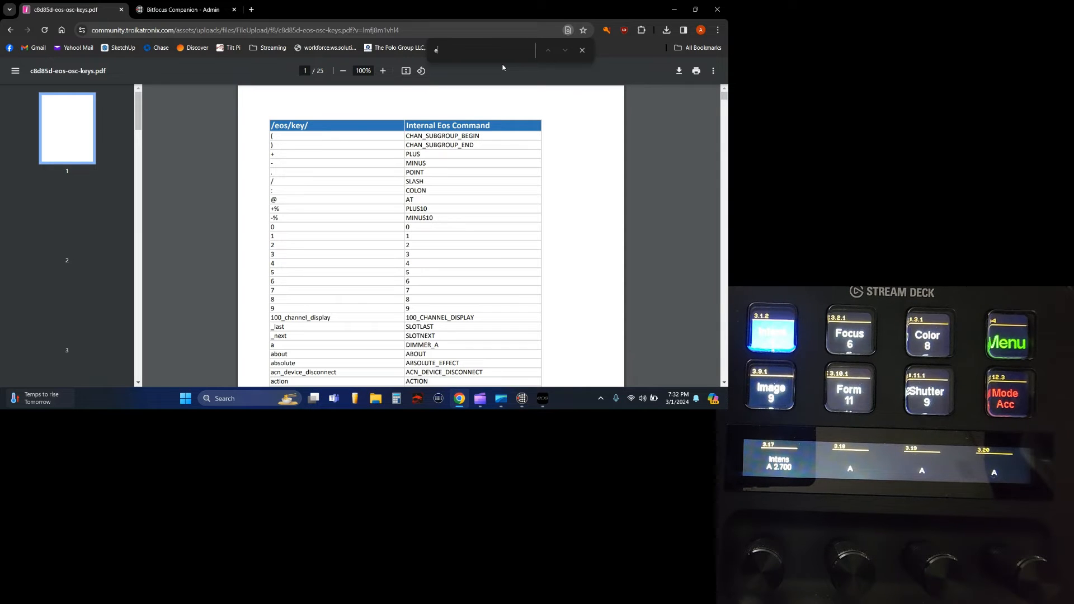
type("encoder")
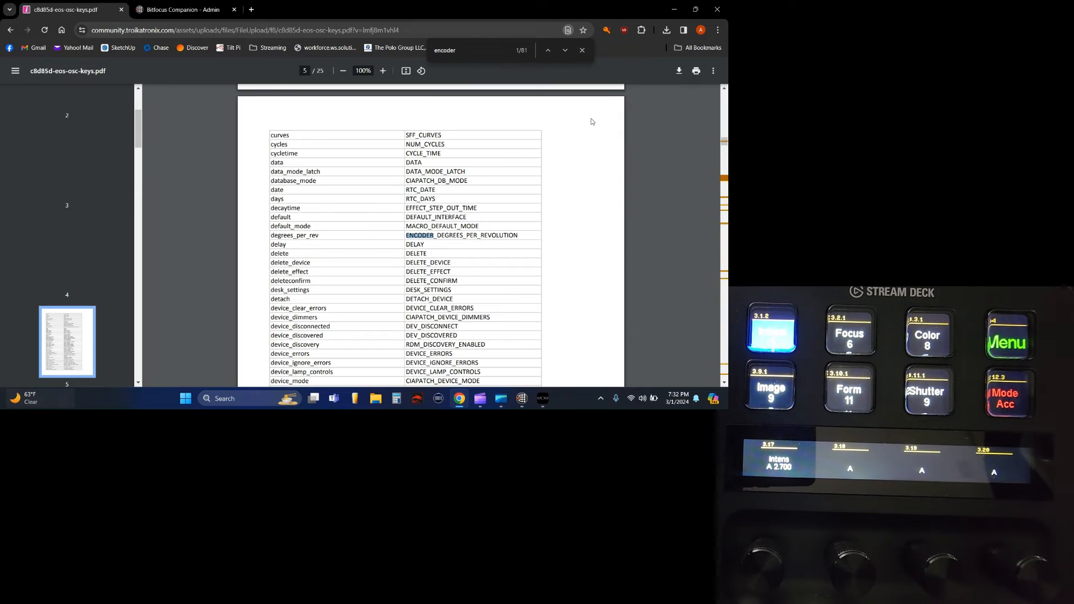
left_click(565, 50)
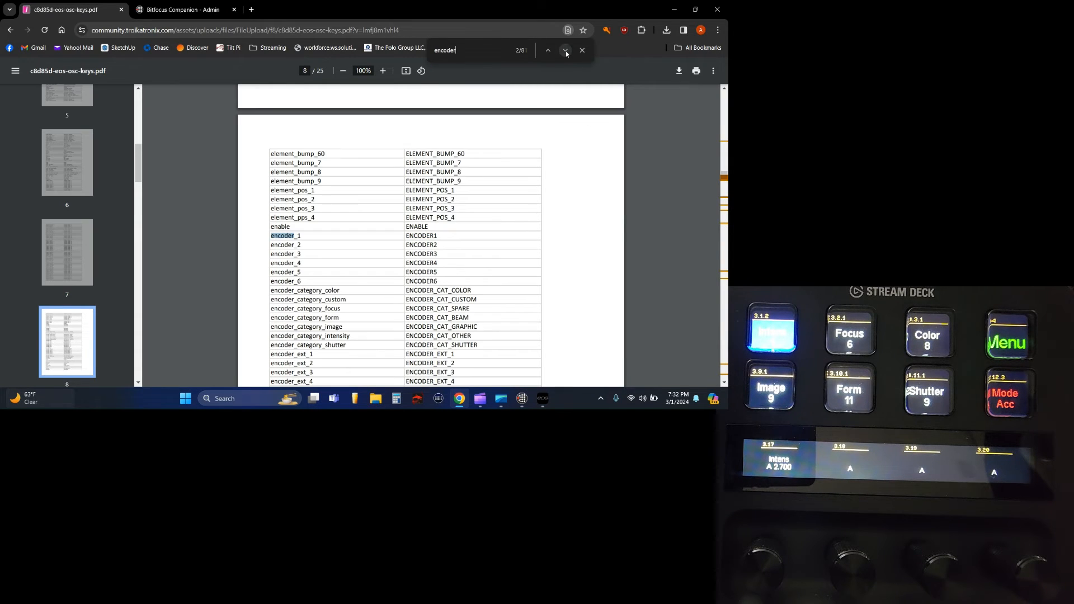
left_click(565, 50)
left_click(565, 50)
scroll(368, 351, "down", 2)
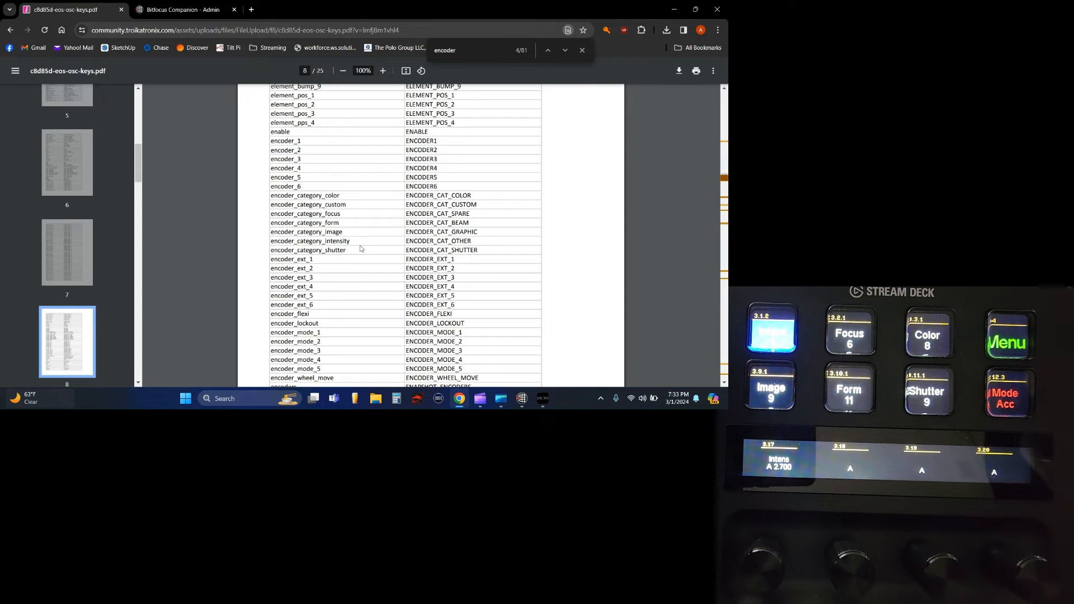
left_click_drag(349, 241, 270, 245)
key("ctrl+c")
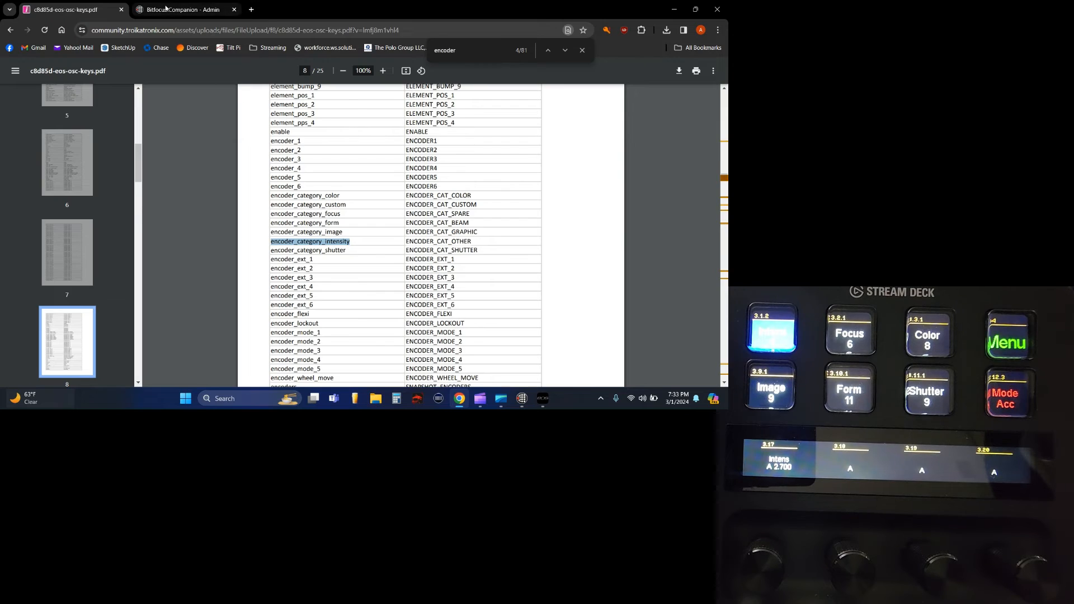
Complete the Intens button's OSC path in Companion as /eos/key/encoder_category_intensity and copy the whole path
left_click(185, 9)
key("ctrl+v")
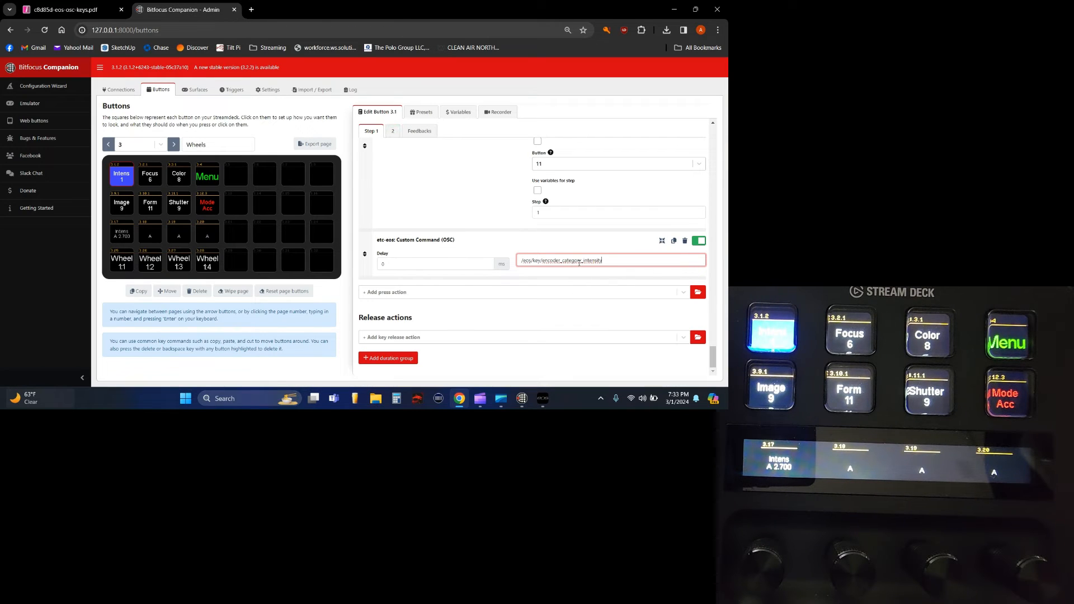
left_click(499, 235)
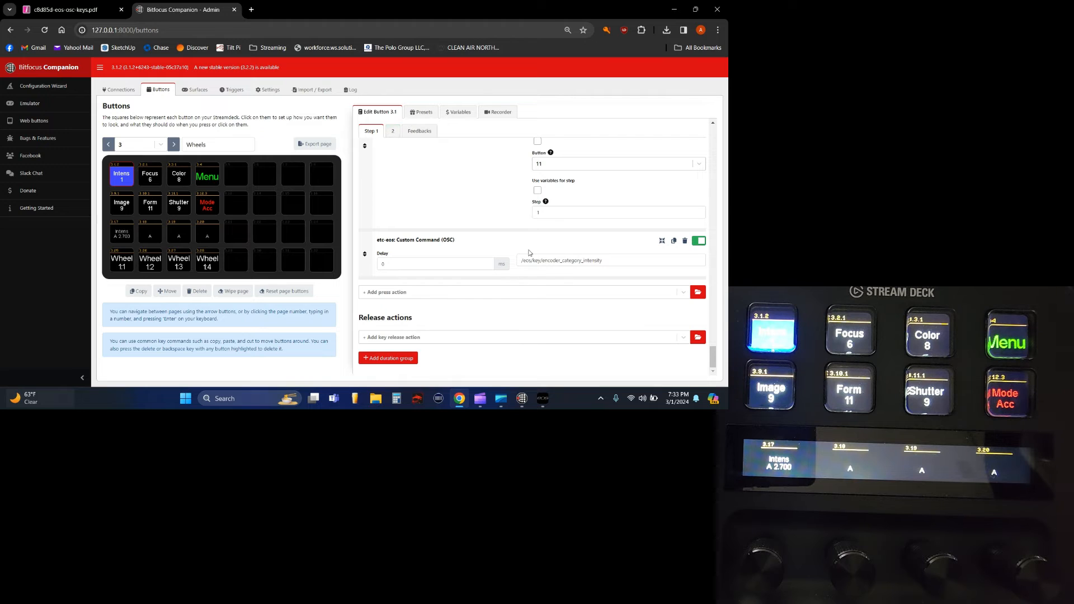
triple_click(603, 263)
key("ctrl+c")
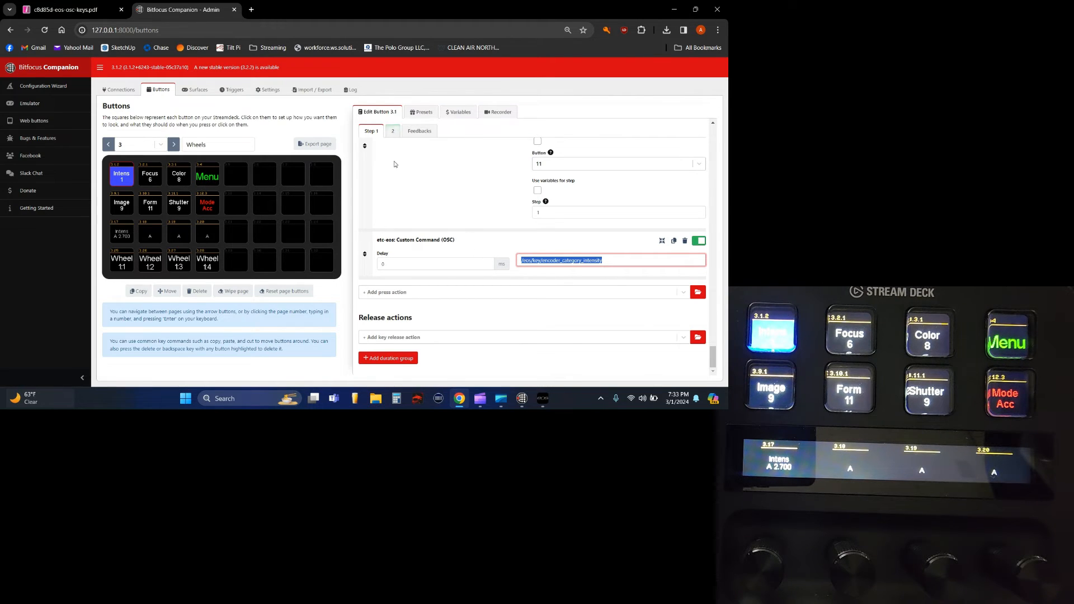
Add an etc-eos Custom Command (OSC) press action to Step 2 of the Intens button with path /eos/key/encoder_category_intensity
left_click(393, 131)
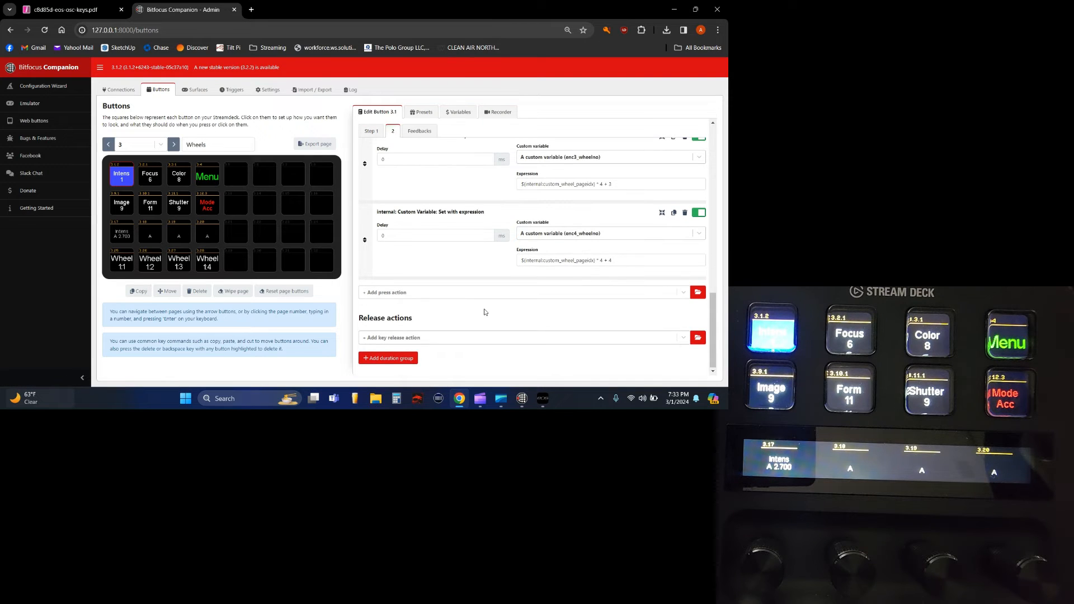
left_click(682, 293)
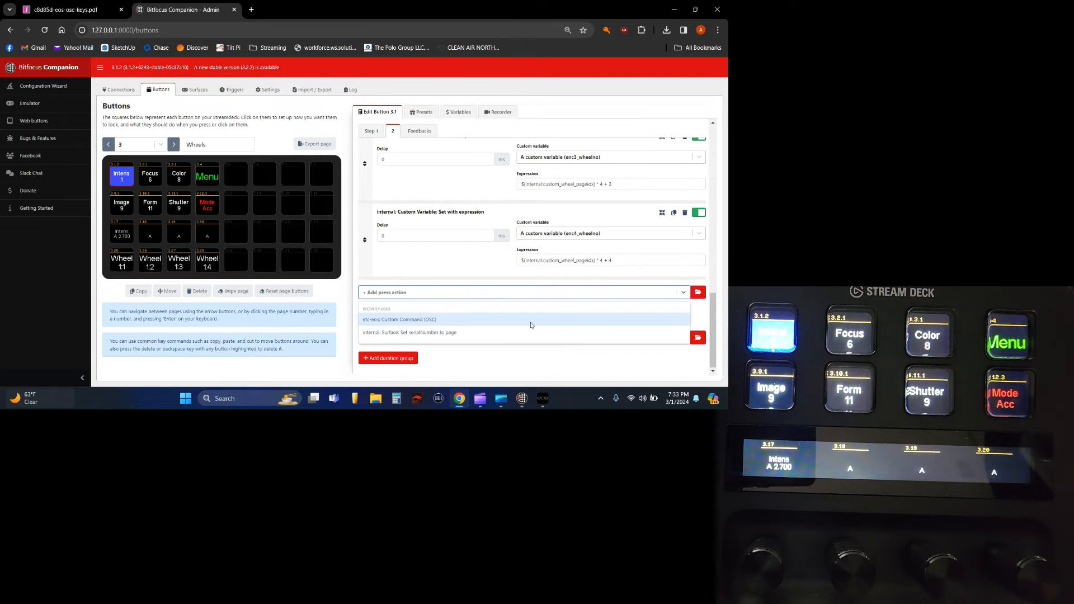
left_click(403, 319)
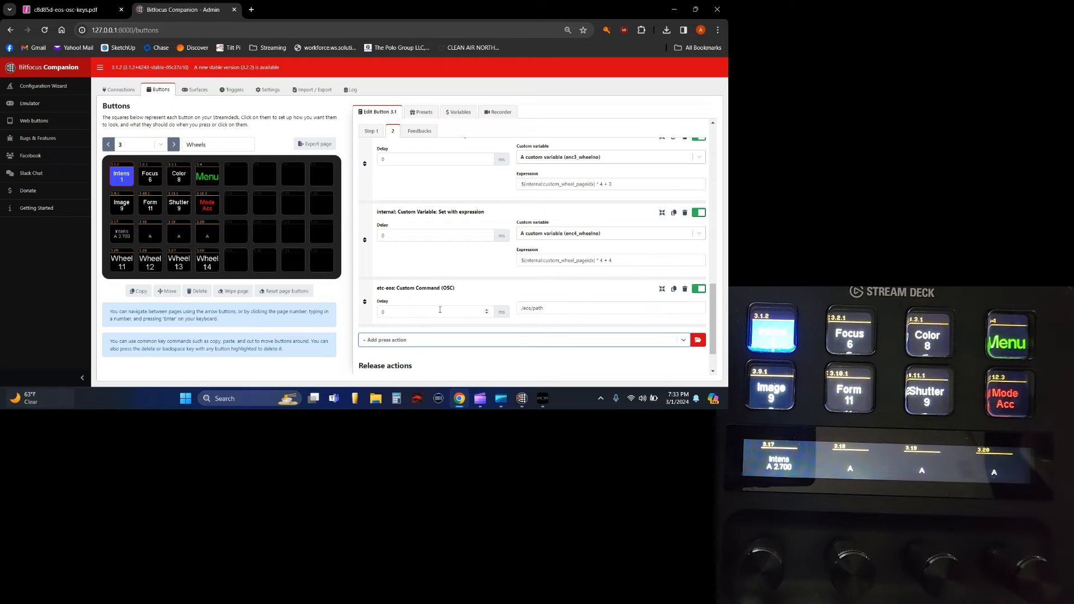
triple_click(574, 306)
key("ctrl+v")
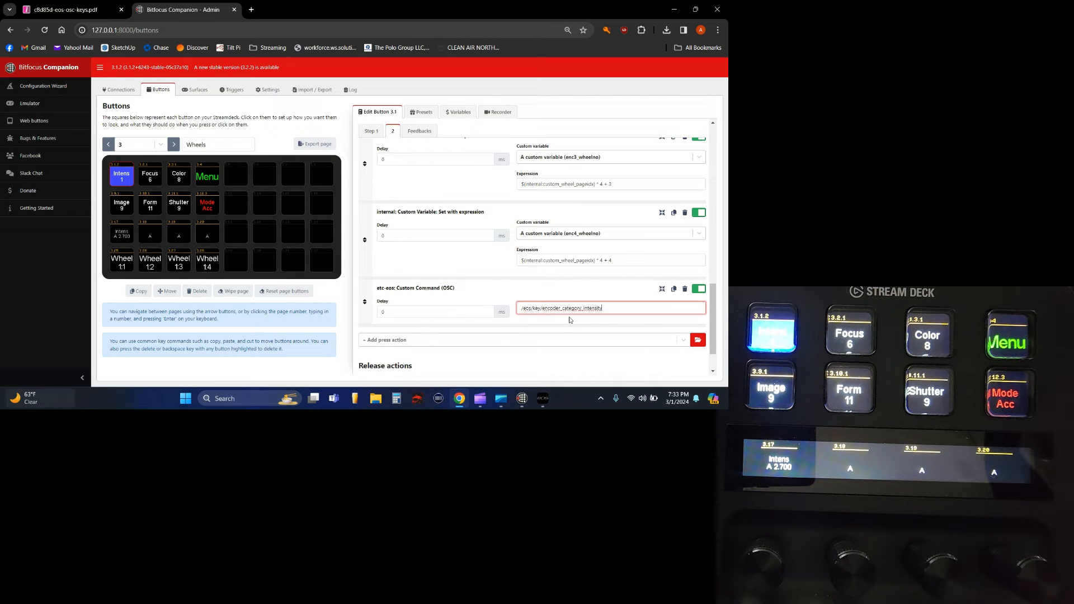
Open the Focus button and add an etc-eos Custom Command (OSC) press action to Step 1, pasting in the copied intensity path
left_click(150, 176)
scroll(615, 252, "down", 10)
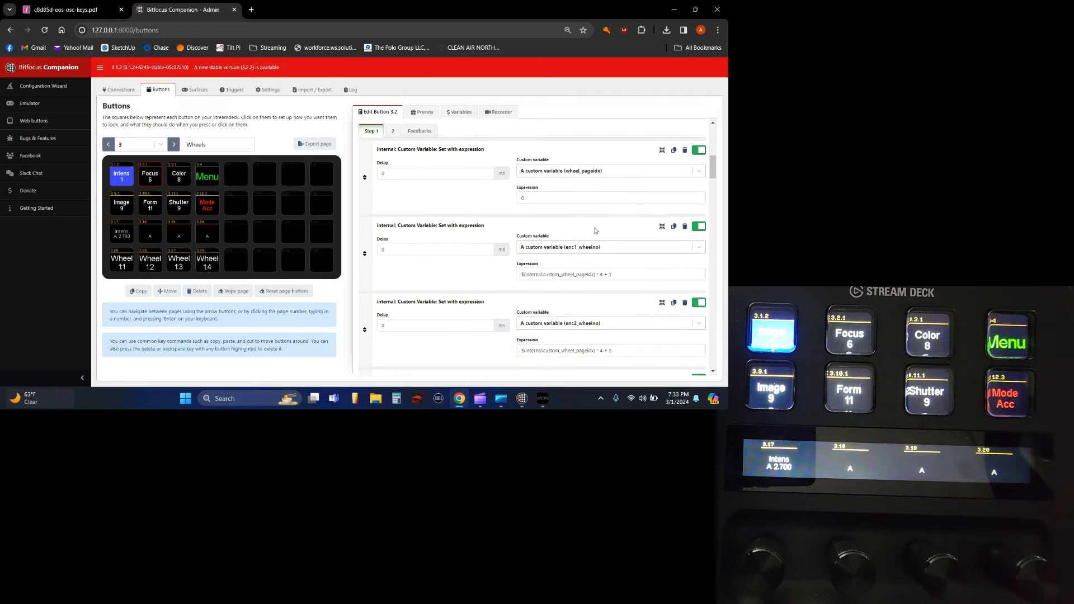
scroll(607, 247, "down", 8)
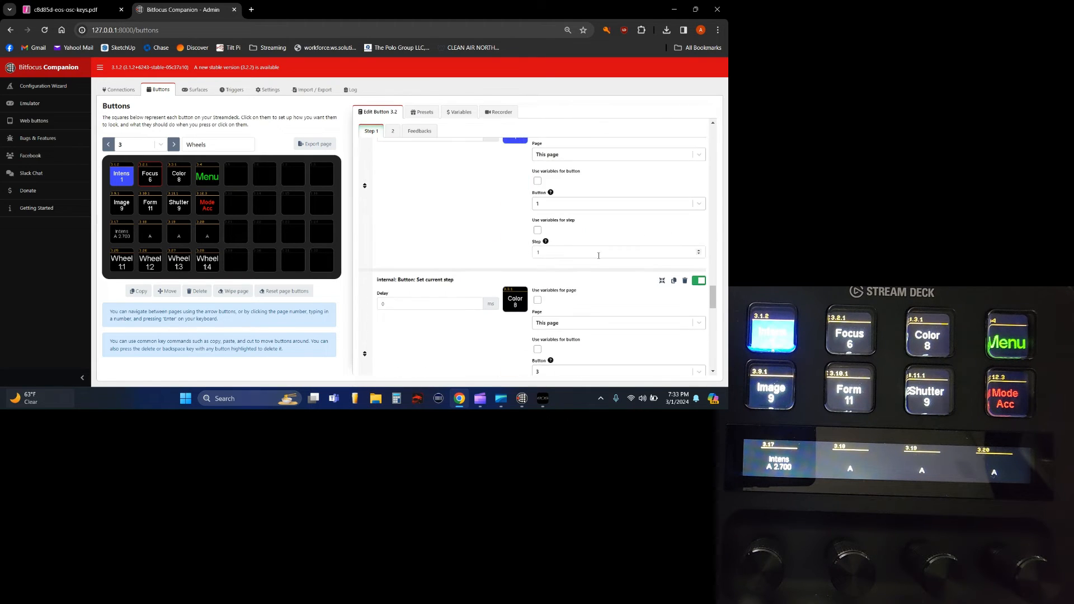
scroll(600, 266, "down", 2)
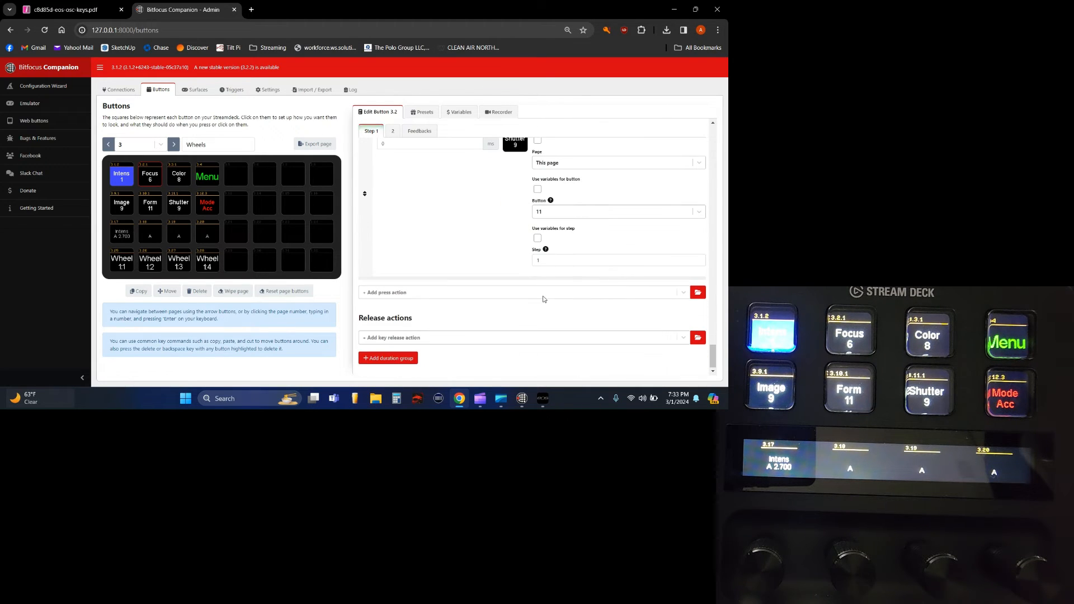
left_click(677, 291)
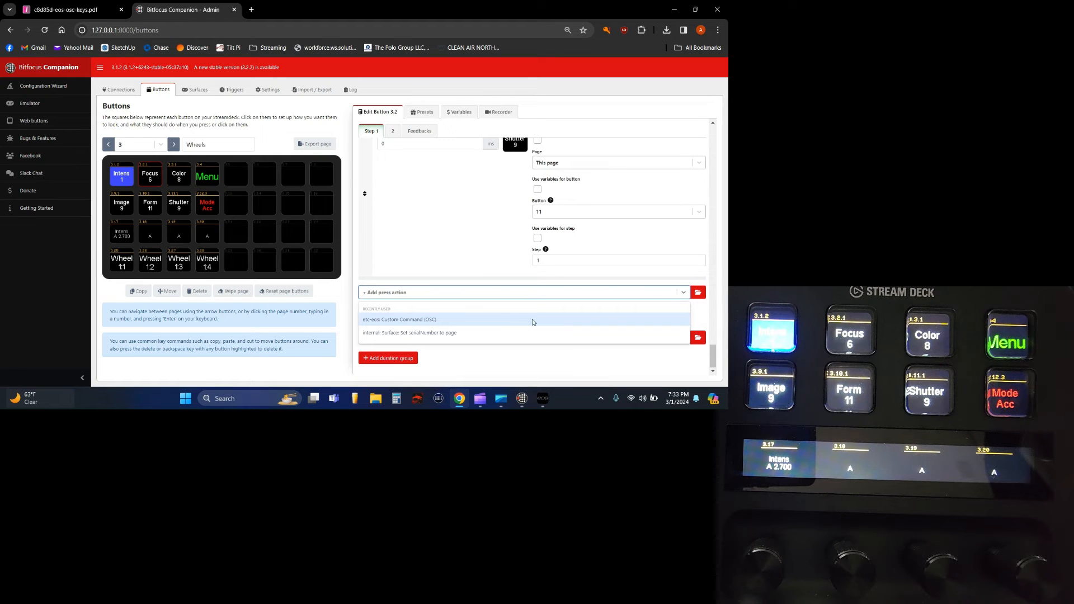
left_click(496, 318)
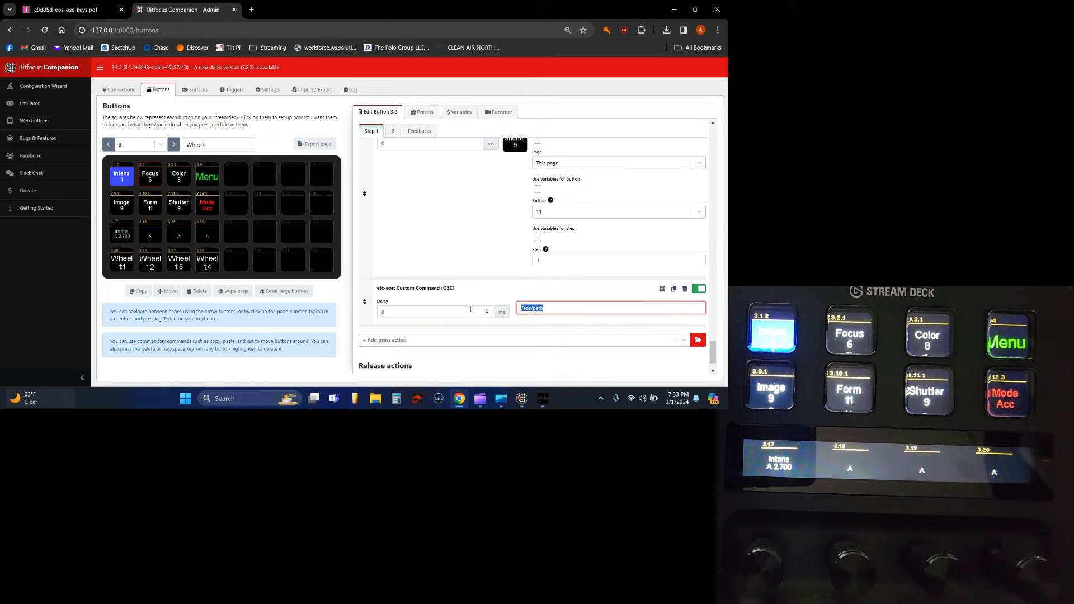
key("ctrl+v")
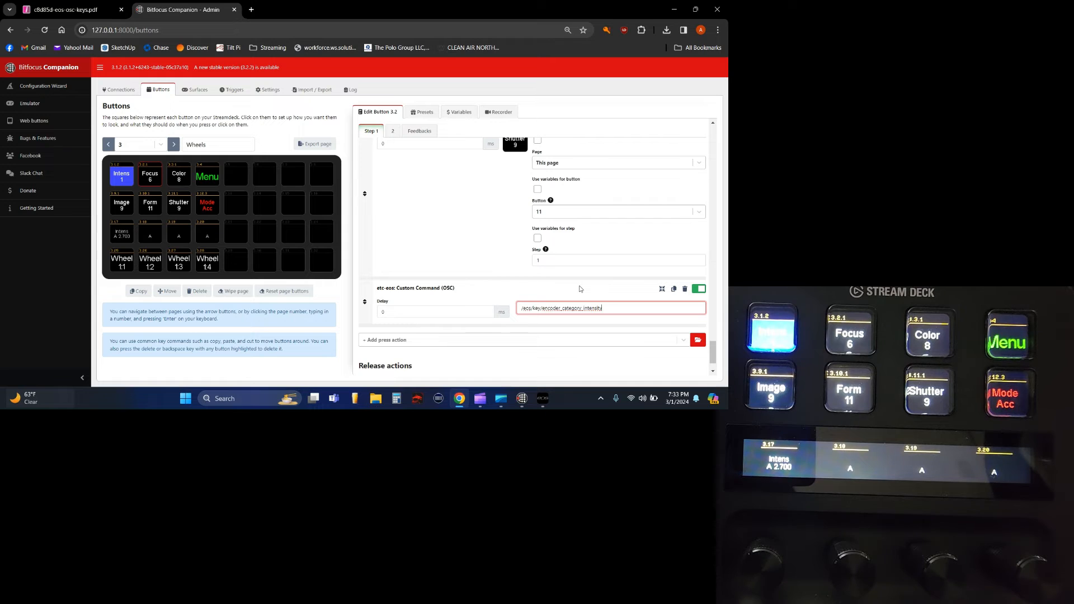
Change the Focus button's Step 1 path to /eos/key/encoder_category_focus and check the key name in the Eos OSC keys PDF
key("BackSpace")
key("BackSpace")
key("BackSpace")
key("BackSpace")
key("BackSpace")
key("BackSpace")
key("BackSpace")
key("BackSpace")
key("BackSpace")
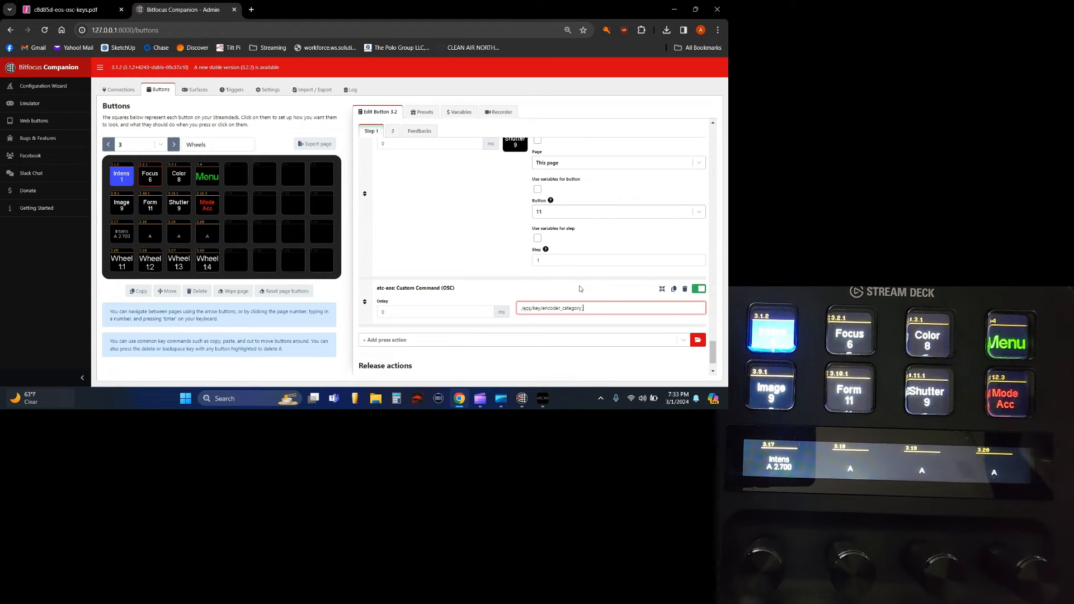
type("focus")
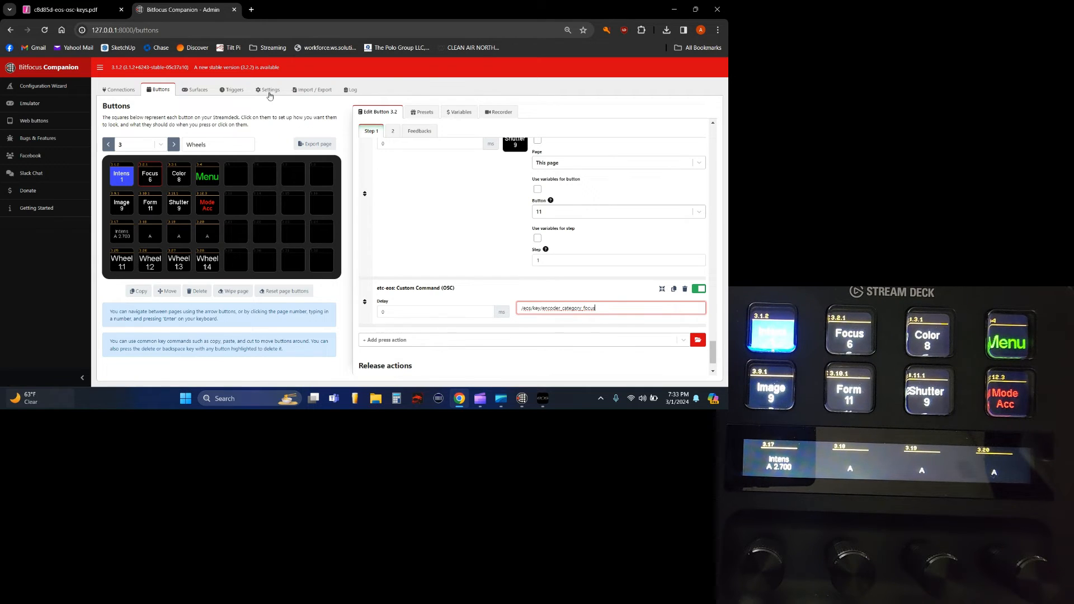
left_click(58, 4)
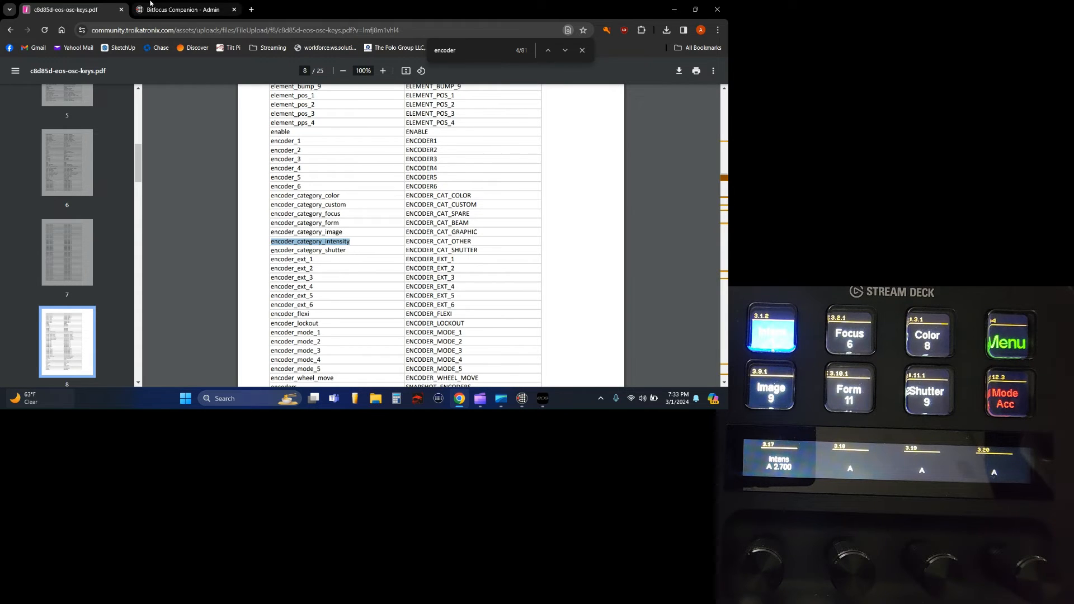
left_click(171, 8)
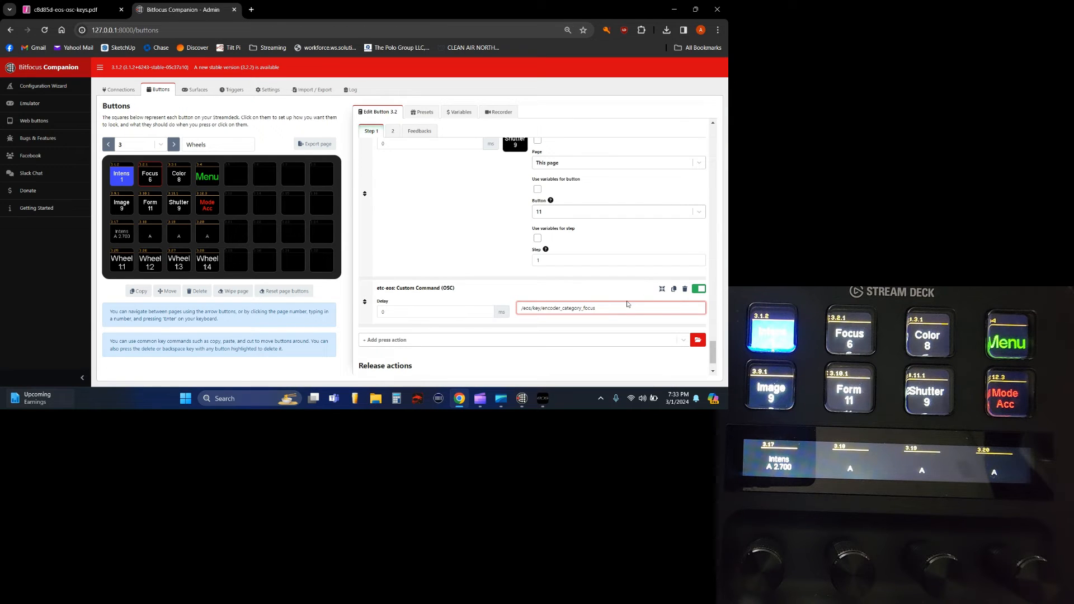
Copy the focus path into a new etc-eos Custom Command (OSC) press action in Step 2 of the Focus button
left_click_drag(607, 312, 501, 307)
key("ctrl+c")
left_click(393, 131)
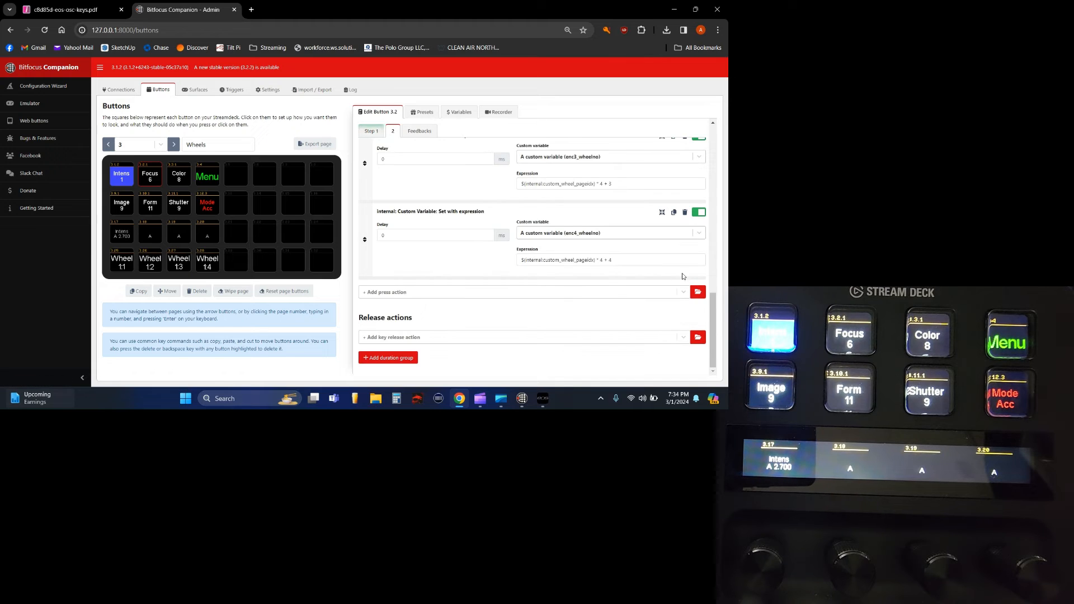
left_click(682, 292)
left_click(474, 319)
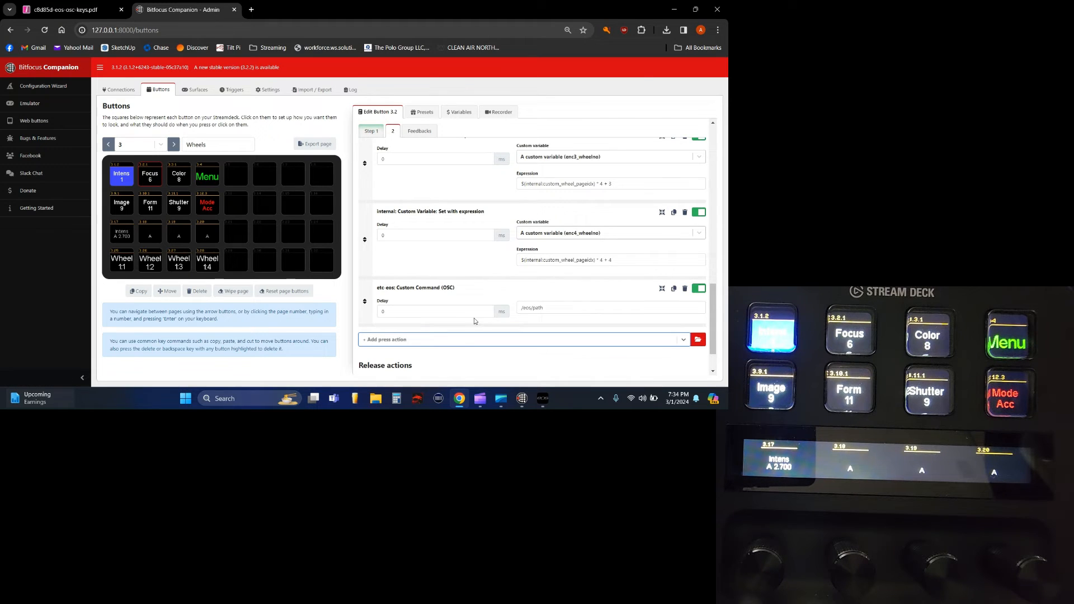
triple_click(551, 311)
key("ctrl+v")
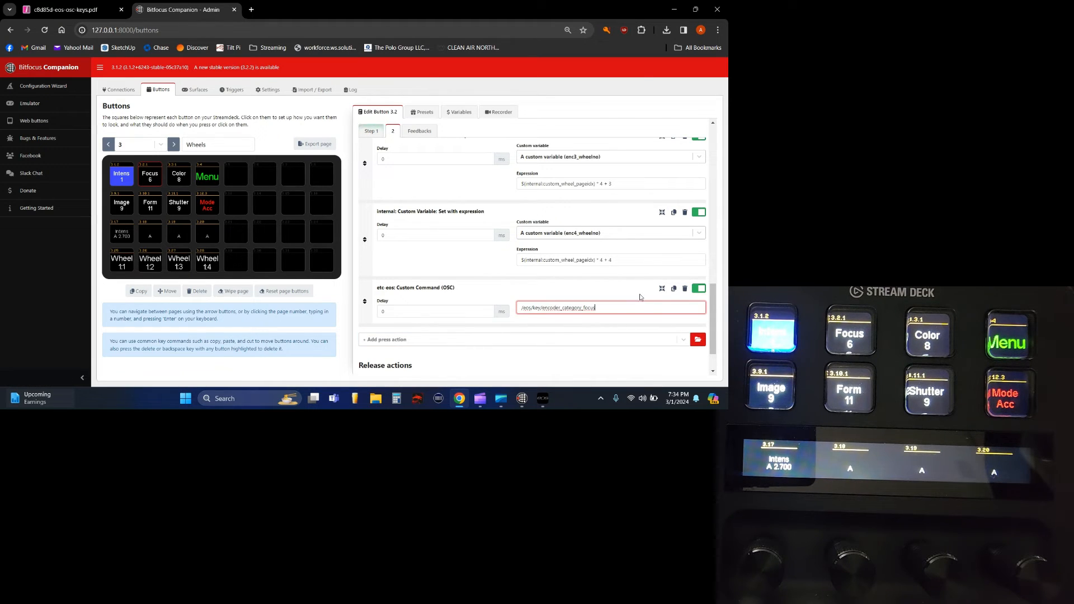
Add an etc-eos Custom Command (OSC) press action to Step 1 of the Color button with path /eos/key/encoder_category_color
left_click(179, 177)
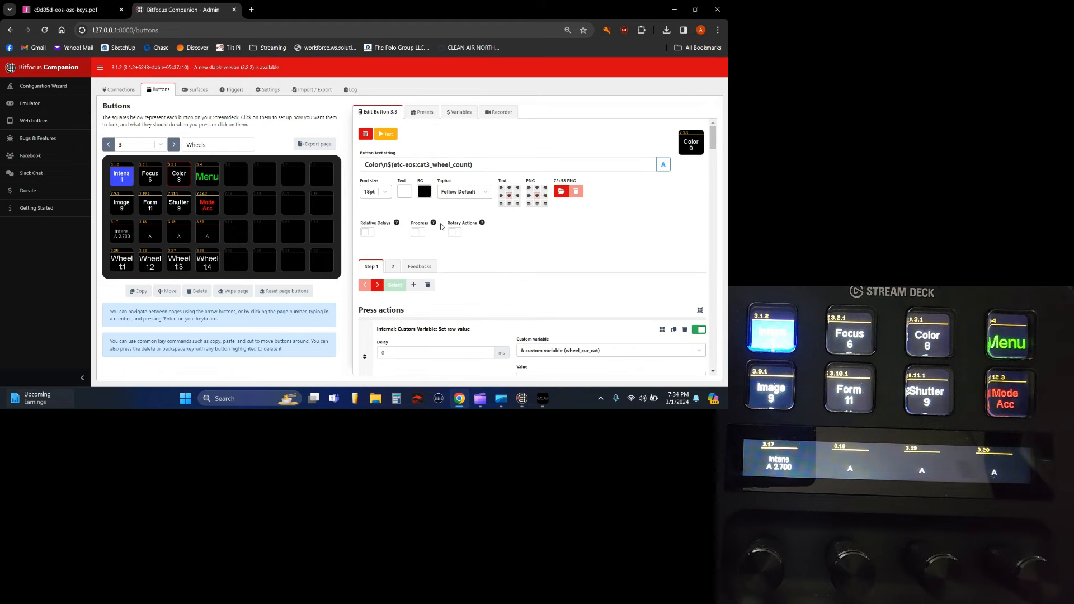
scroll(545, 259, "down", 8)
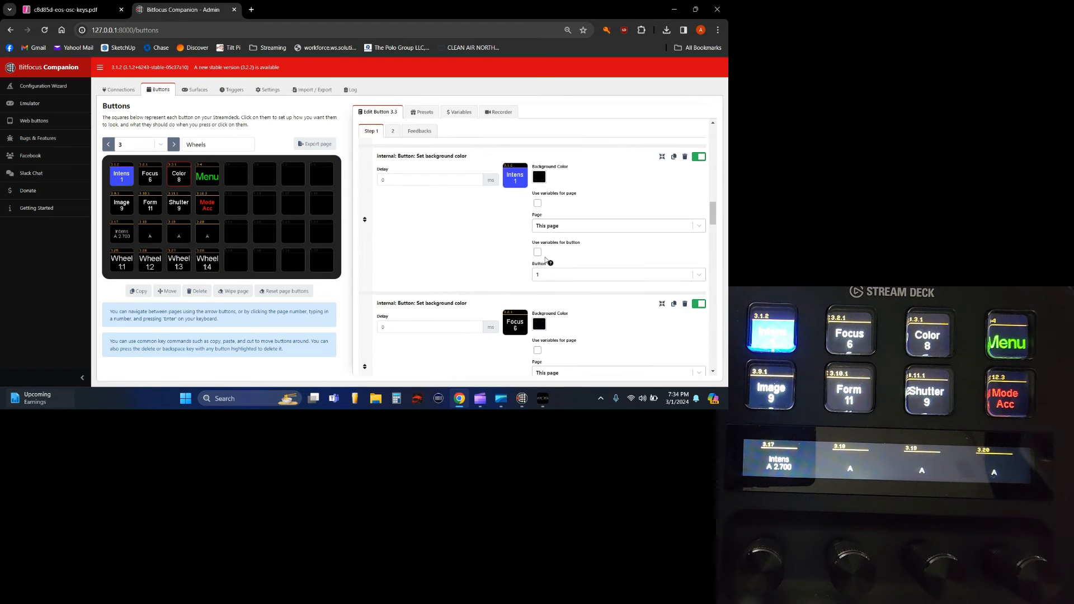
scroll(546, 259, "down", 10)
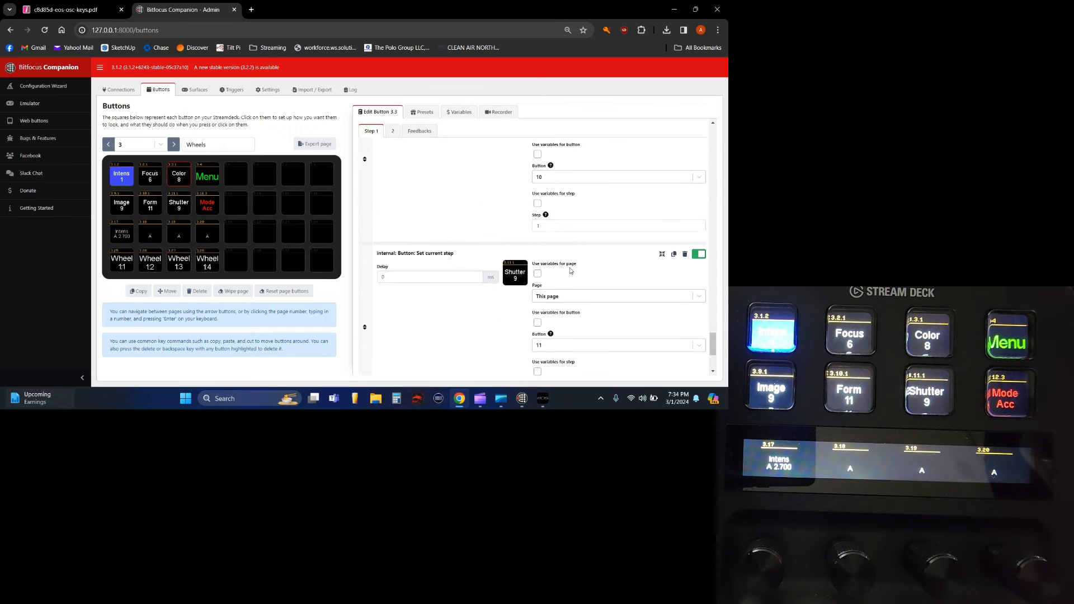
scroll(569, 263, "down", 3)
left_click(525, 290)
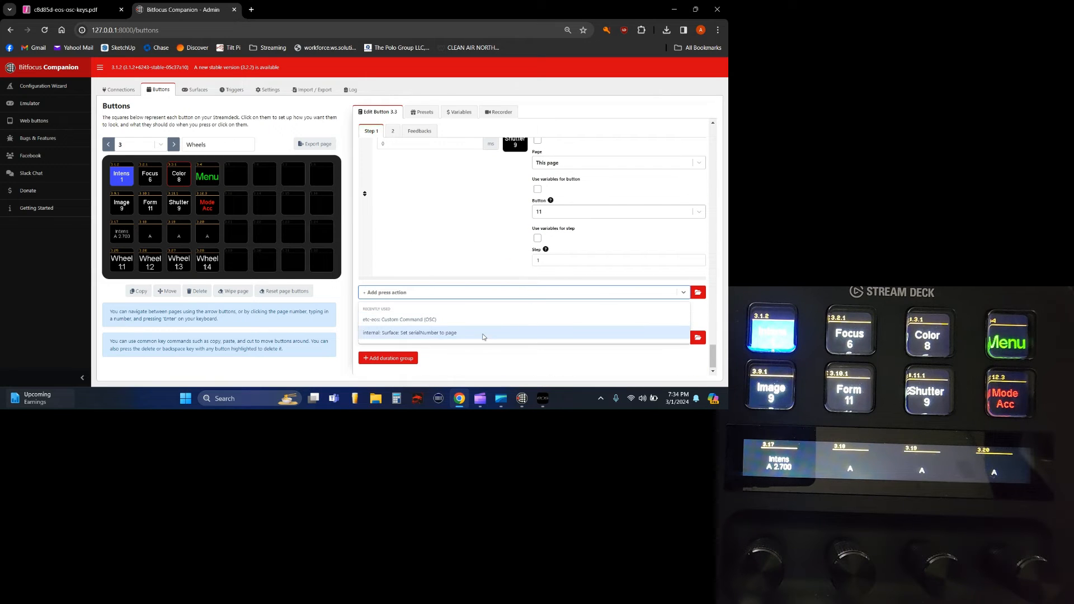
left_click(470, 318)
triple_click(548, 307)
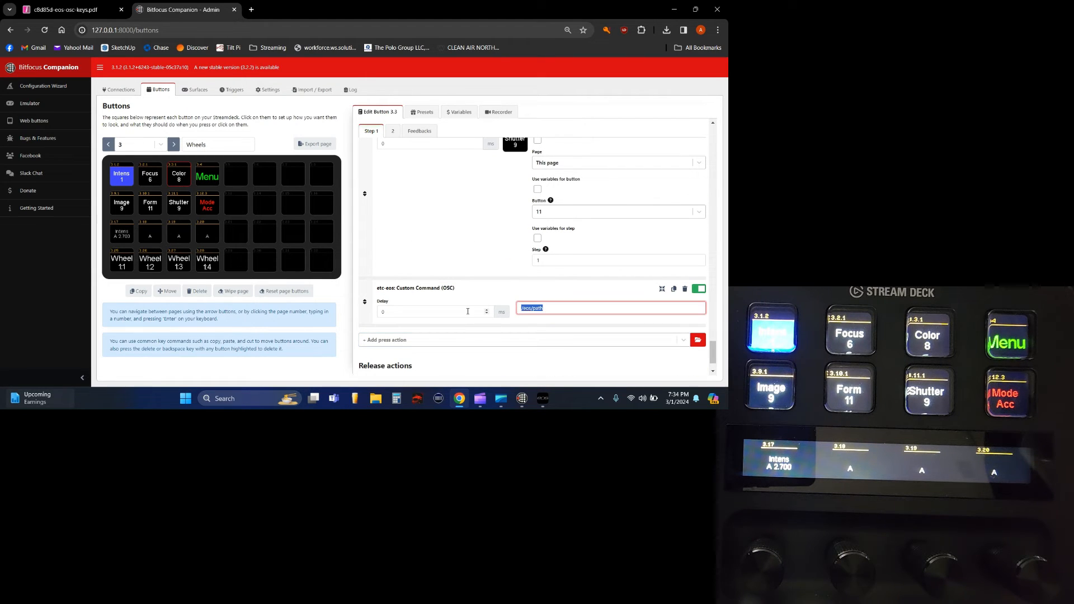
type("/eos/key/encoder_category_fcc")
key("BackSpace")
type("colo")
Copy the color path into a new etc-eos Custom Command (OSC) press action in Step 2 of the Color button
key("ctrl+a")
key("ctrl+c")
left_click(393, 130)
left_click(621, 288)
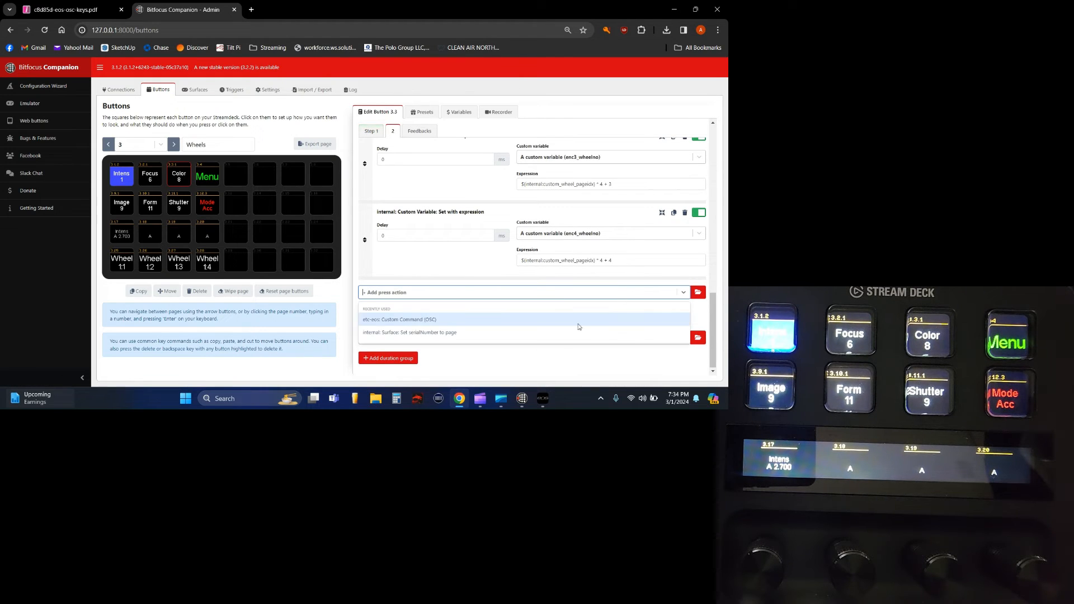
left_click(476, 320)
key("ctrl+v")
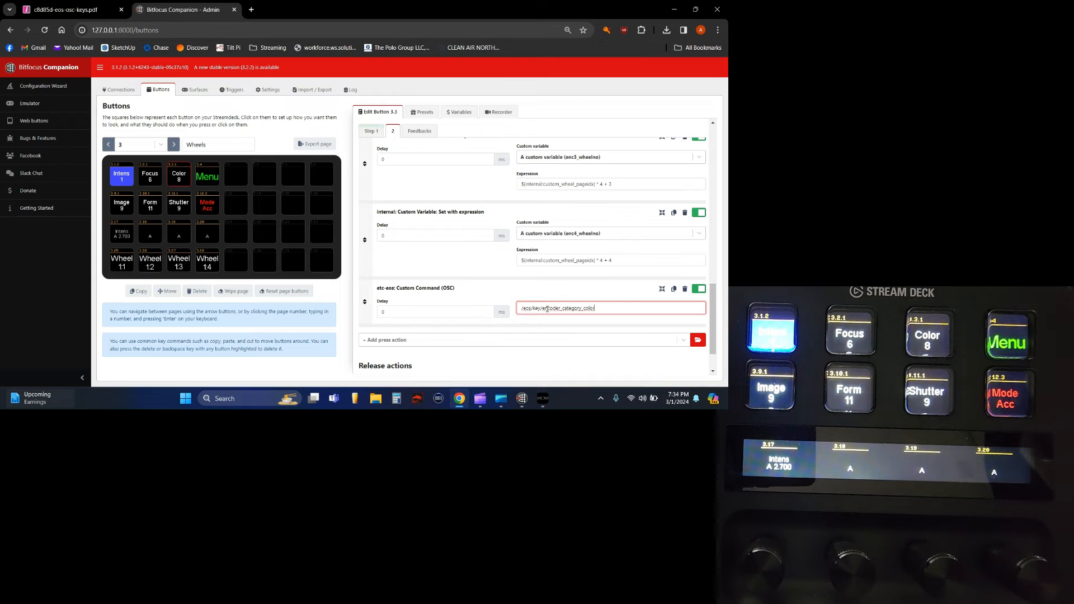
left_click(571, 292)
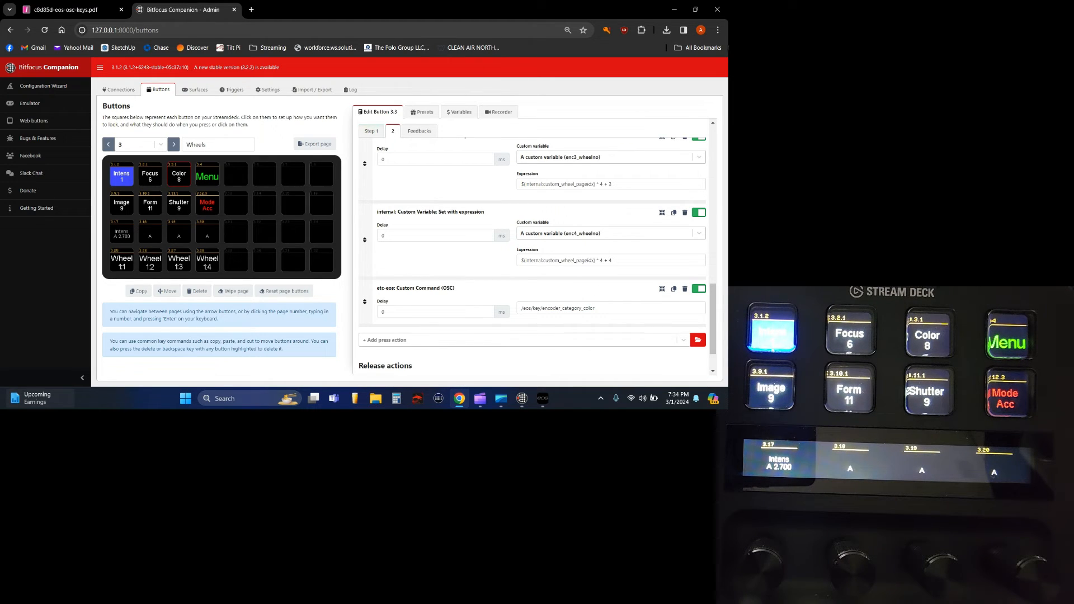
Switch to Eos Nomad and test the encoder categories, paging through Focus repeatedly and selecting Color, comparing its encoders with the Stream Deck
left_click(674, 9)
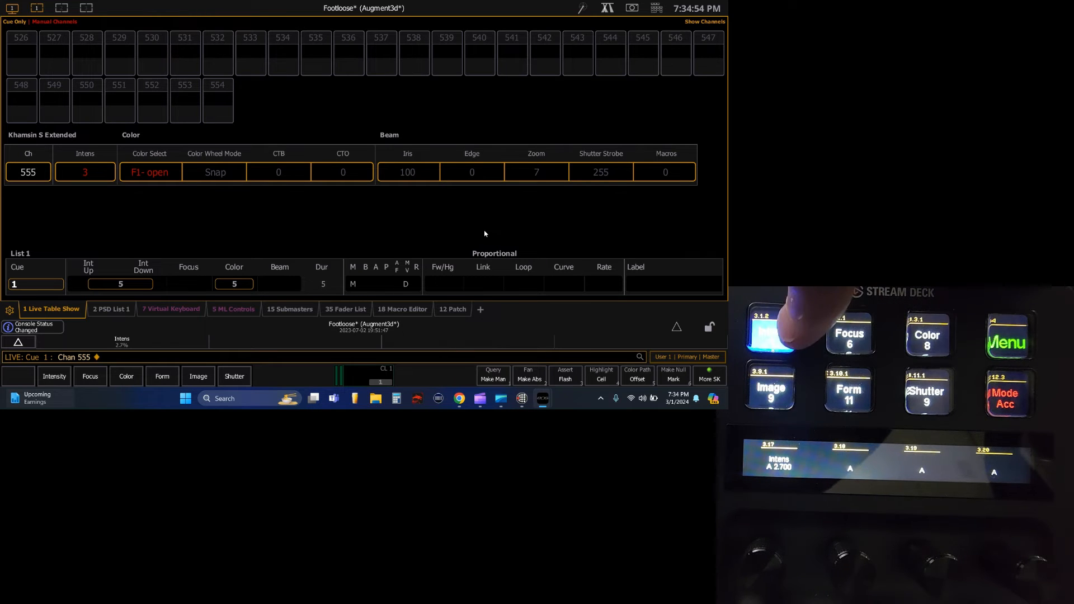
key("alt+f")
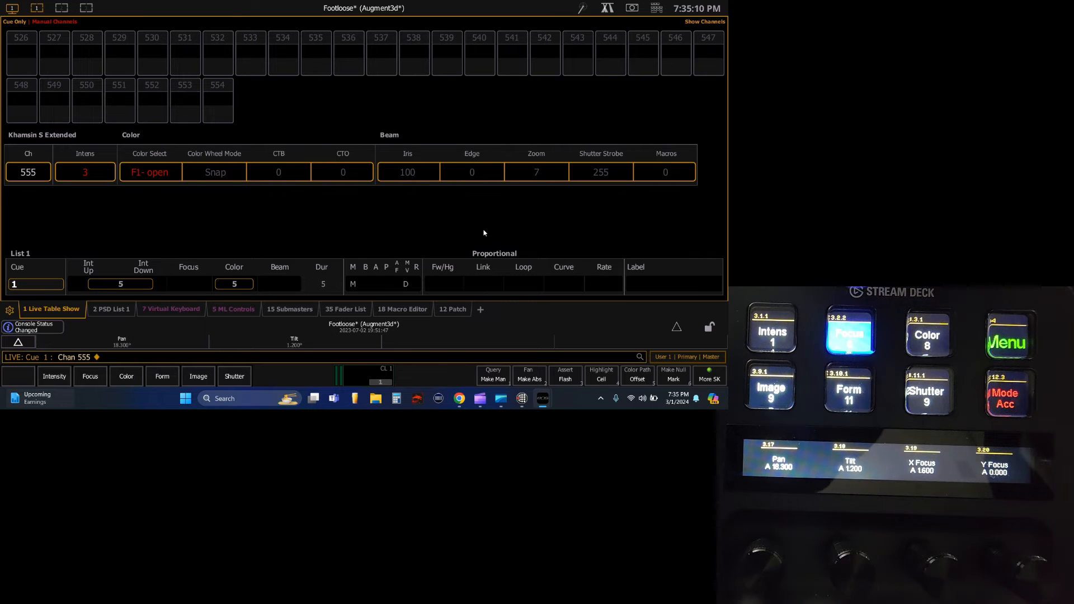
key("alt+f")
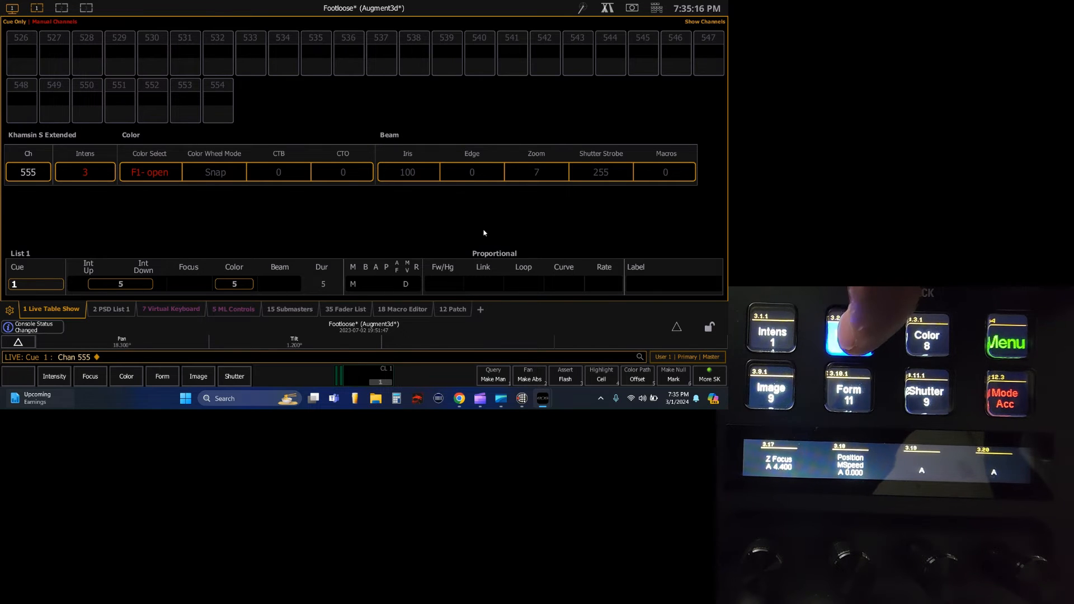
key("alt+f")
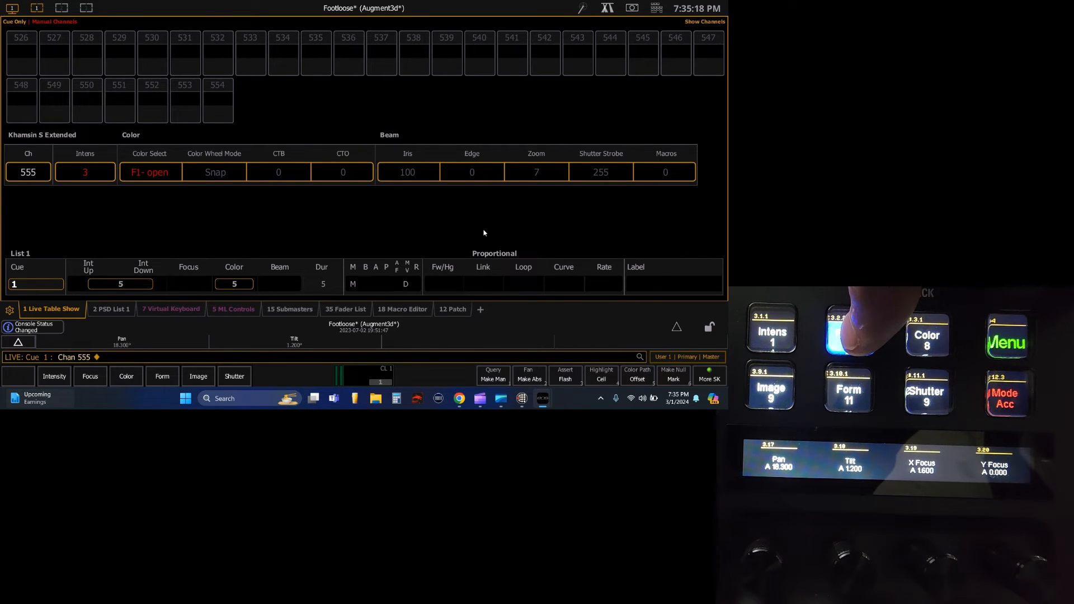
key("alt+f")
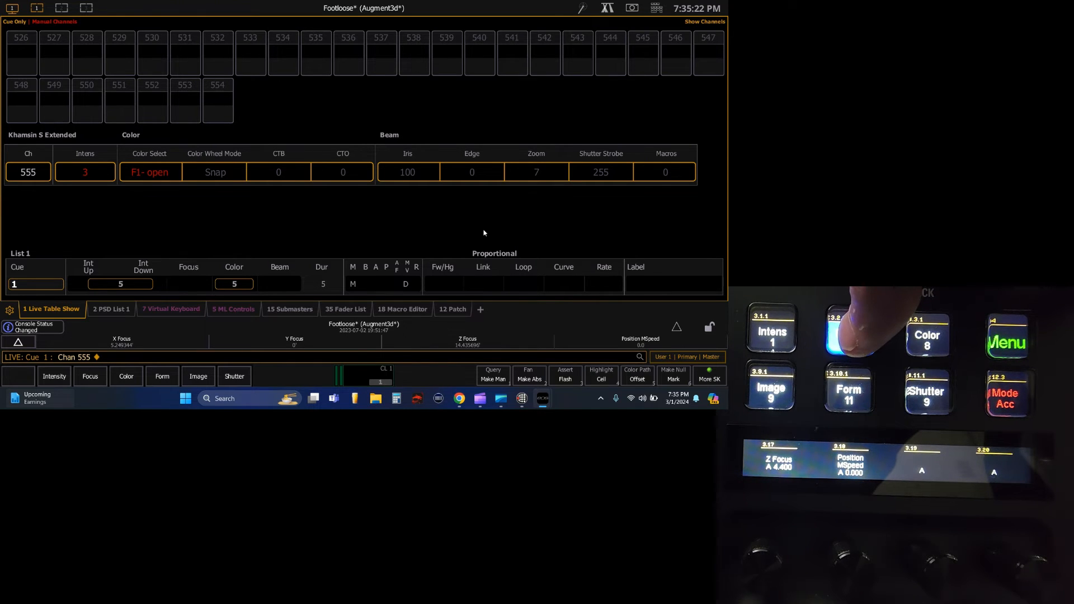
key("alt+f")
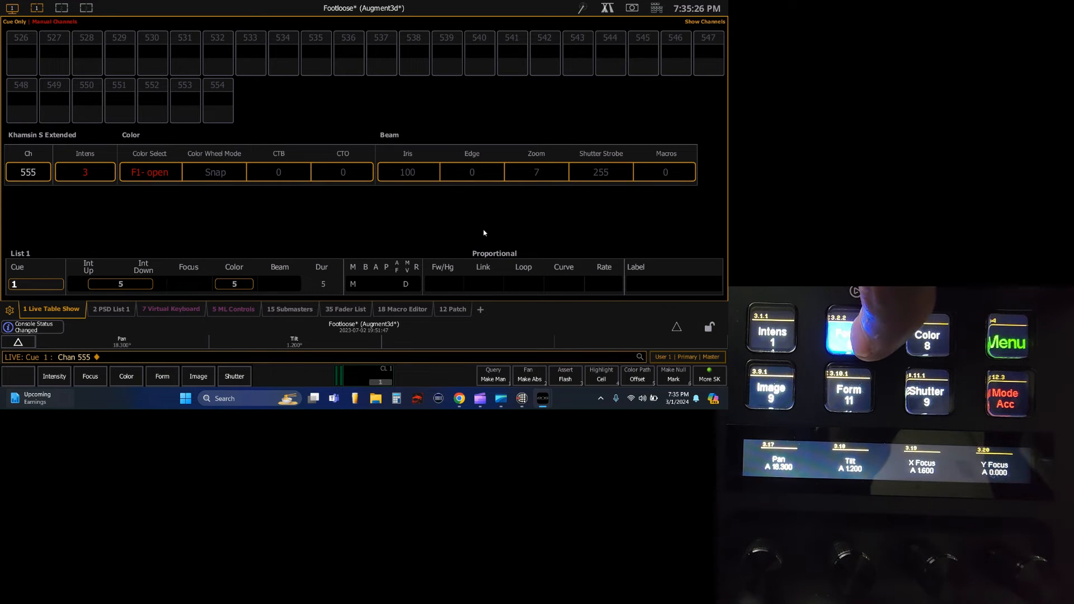
key("alt+f")
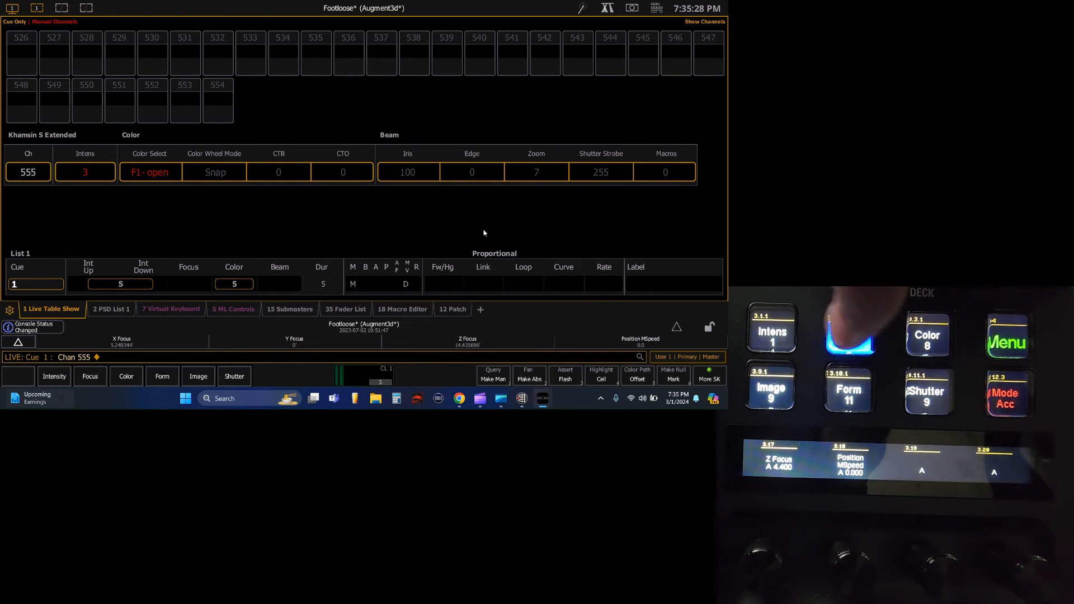
key("alt+f")
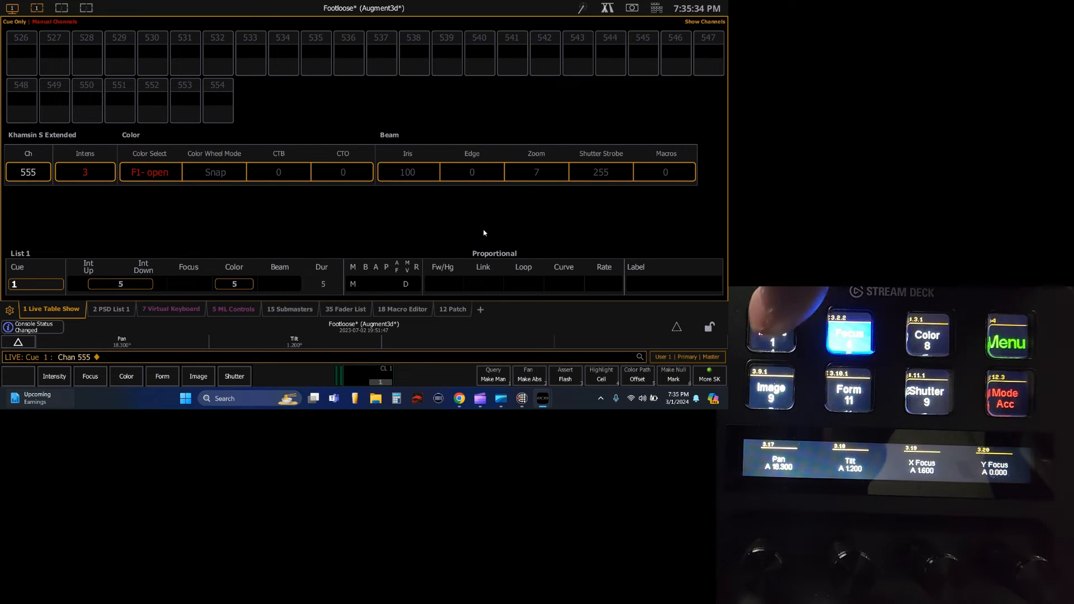
key("alt+f")
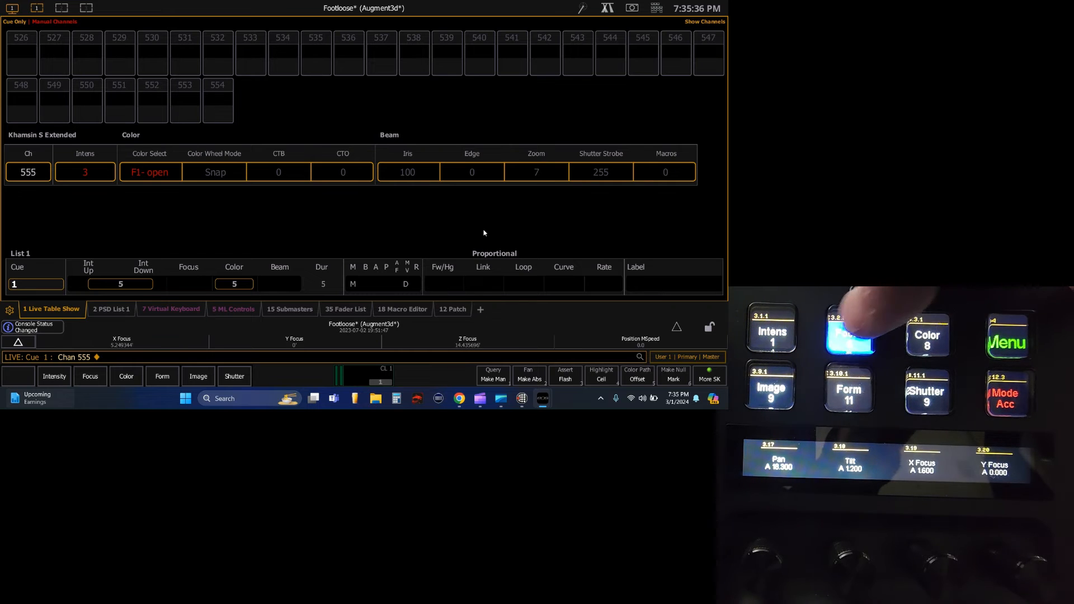
key("alt+c")
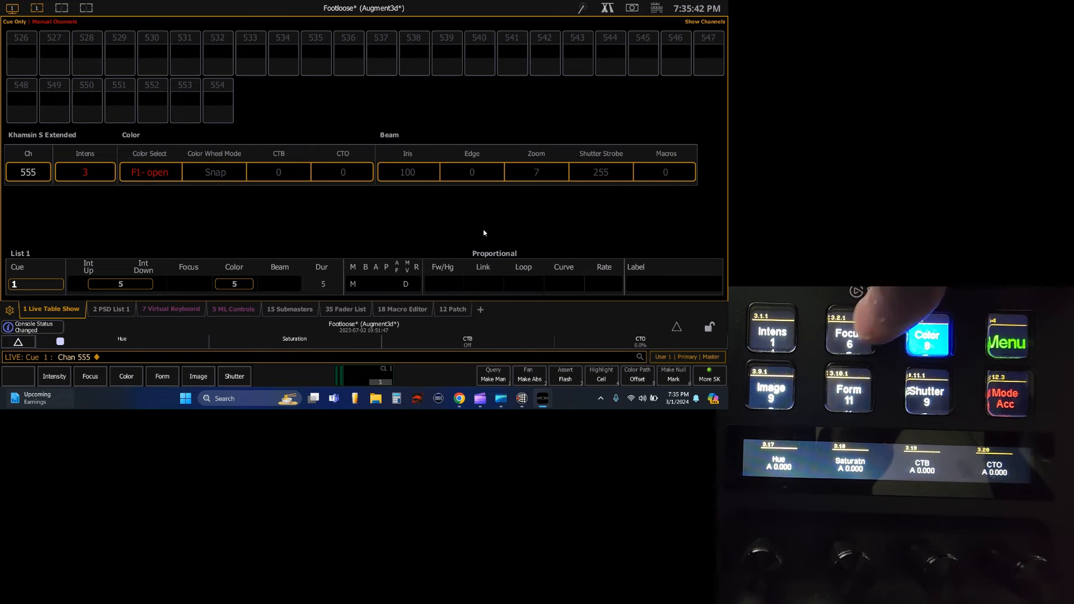
Cycle through the Focus, Color and Intensity encoder categories, paging Focus and Color to compare their encoders with the Stream Deck
key("alt+f")
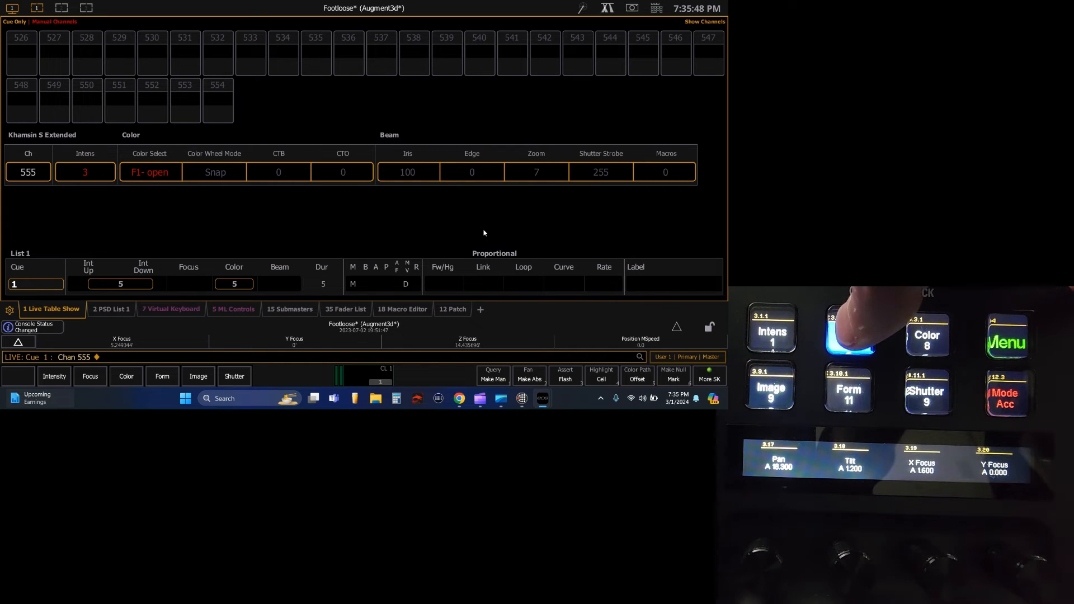
key("alt+c")
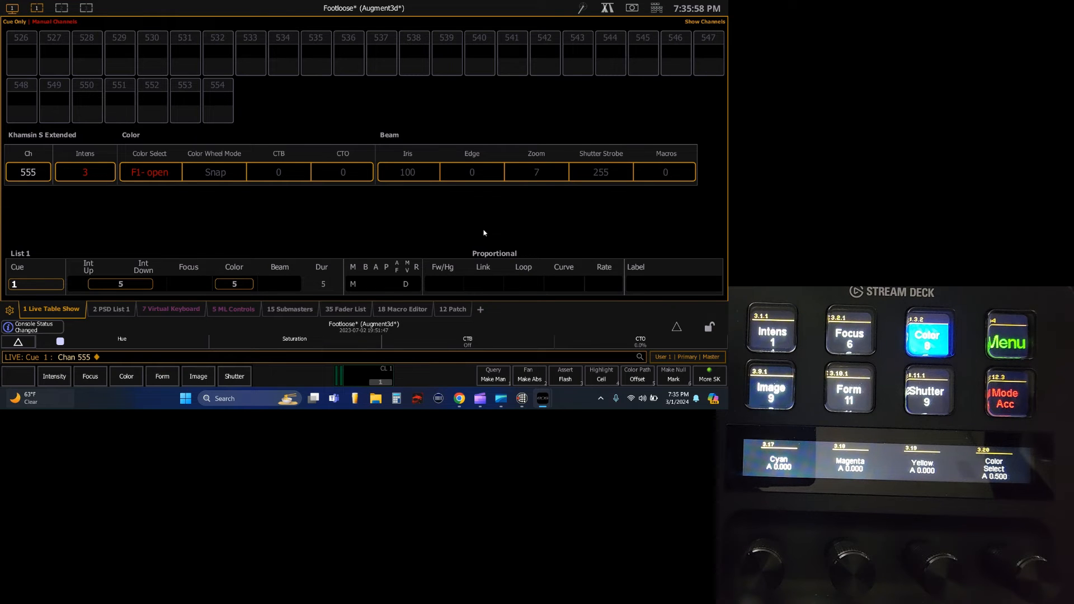
key("alt+i")
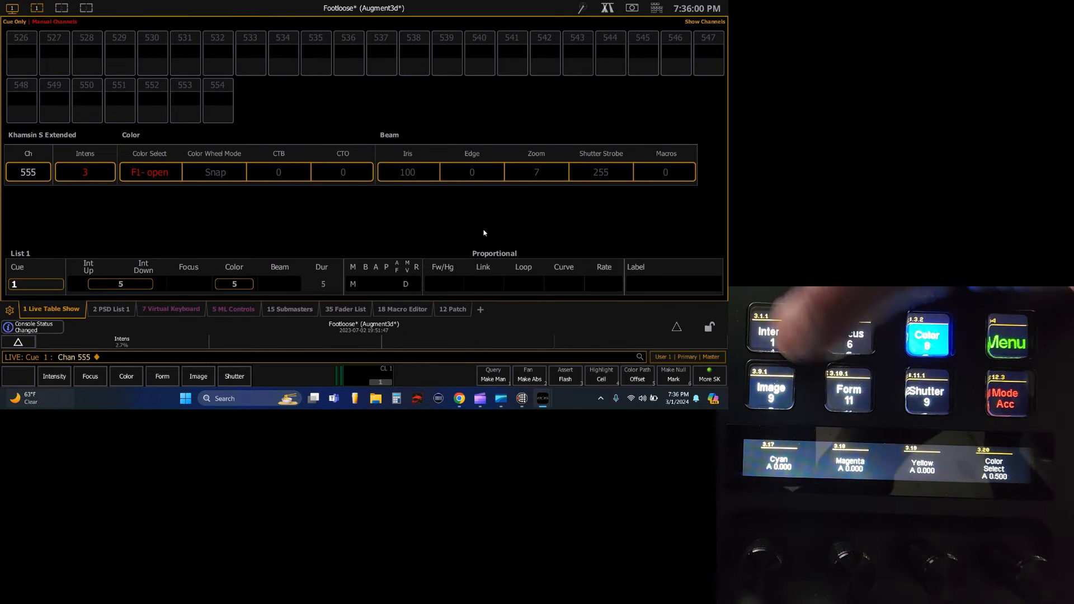
key("alt+f")
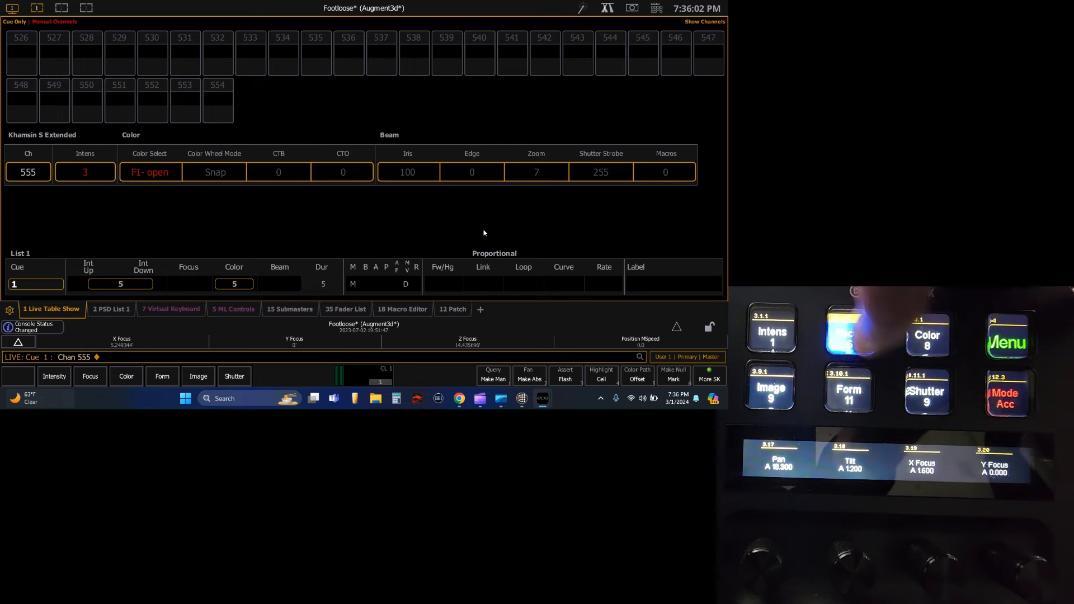
key("alt+f")
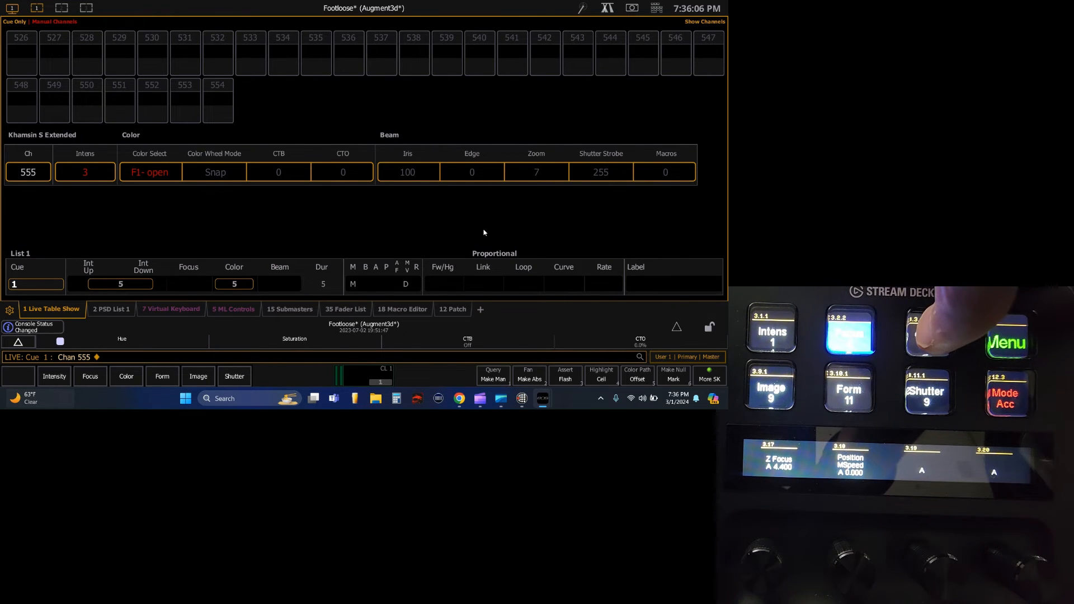
key("alt+f")
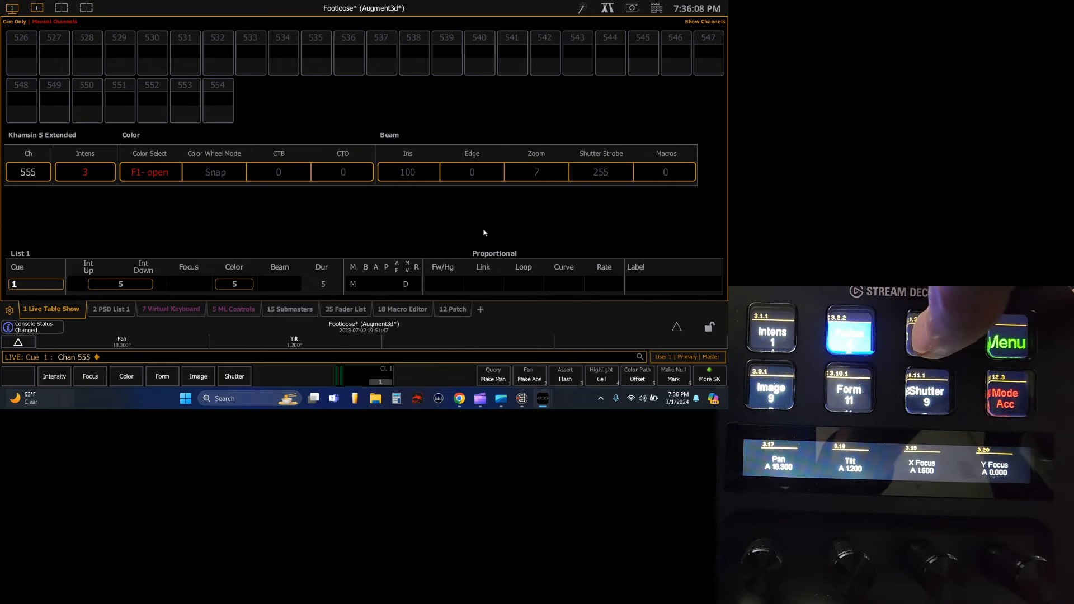
key("alt+c")
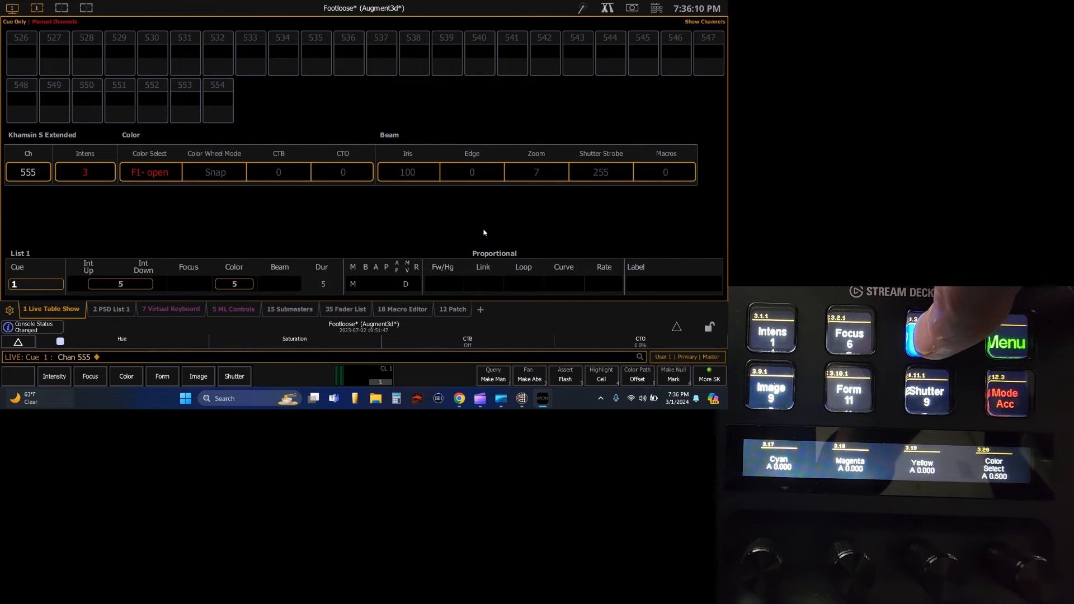
key("alt+c")
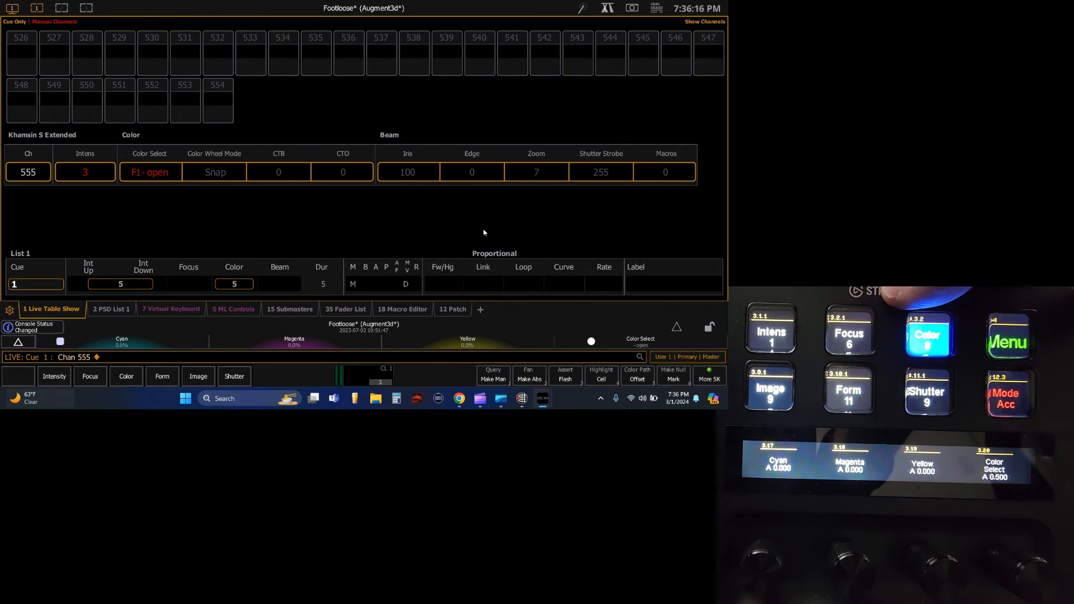
key("alt+c")
Test the Form and Image encoder categories against the Stream Deck, ending on Color and returning the deck to its menu page
key("alt+m")
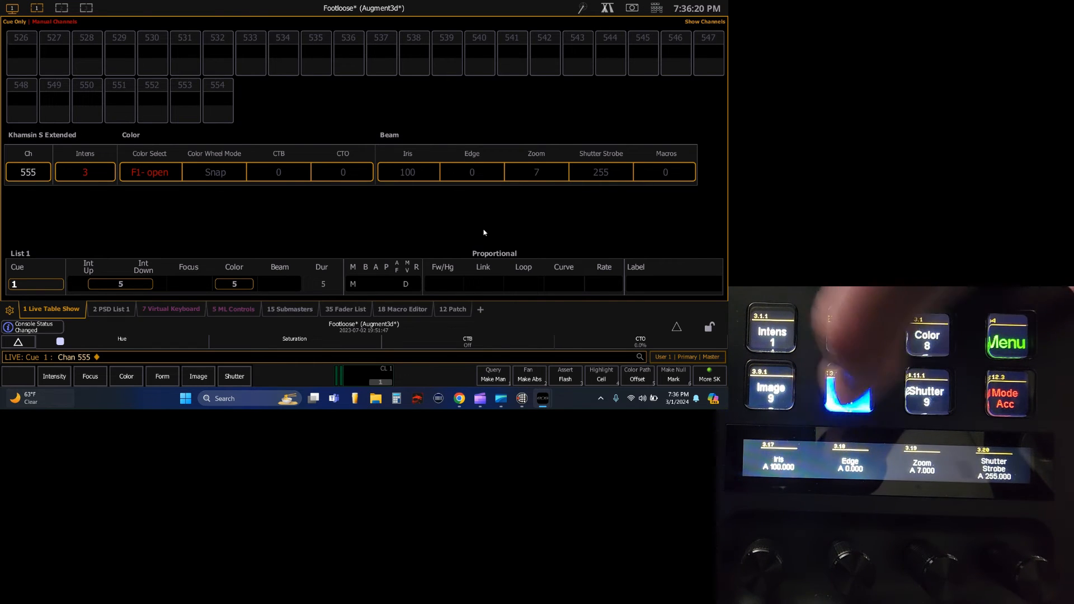
key("alt+f")
key("alt+c")
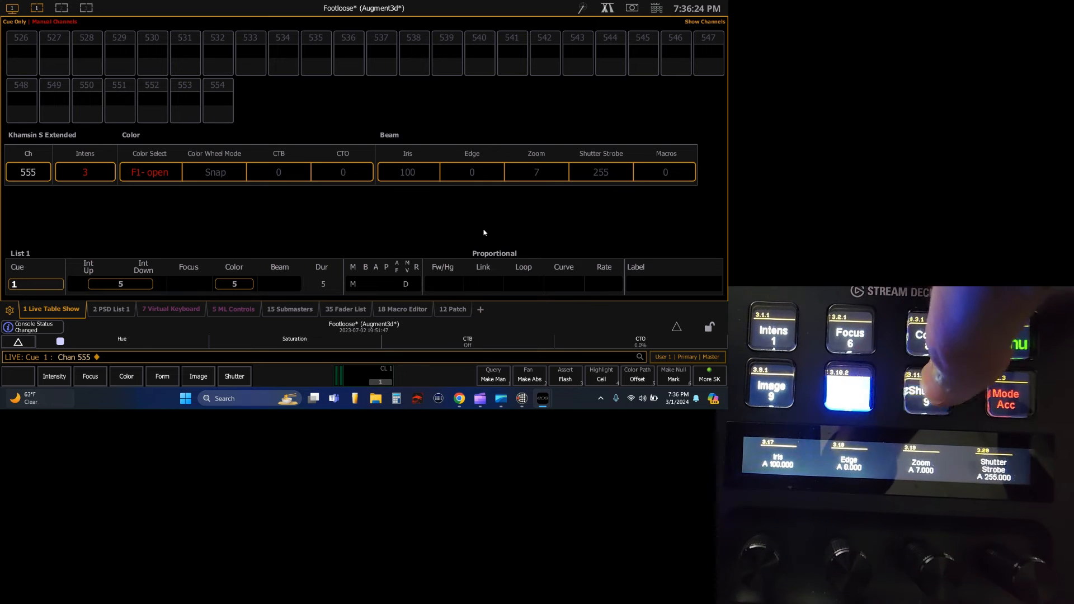
key("alt+i")
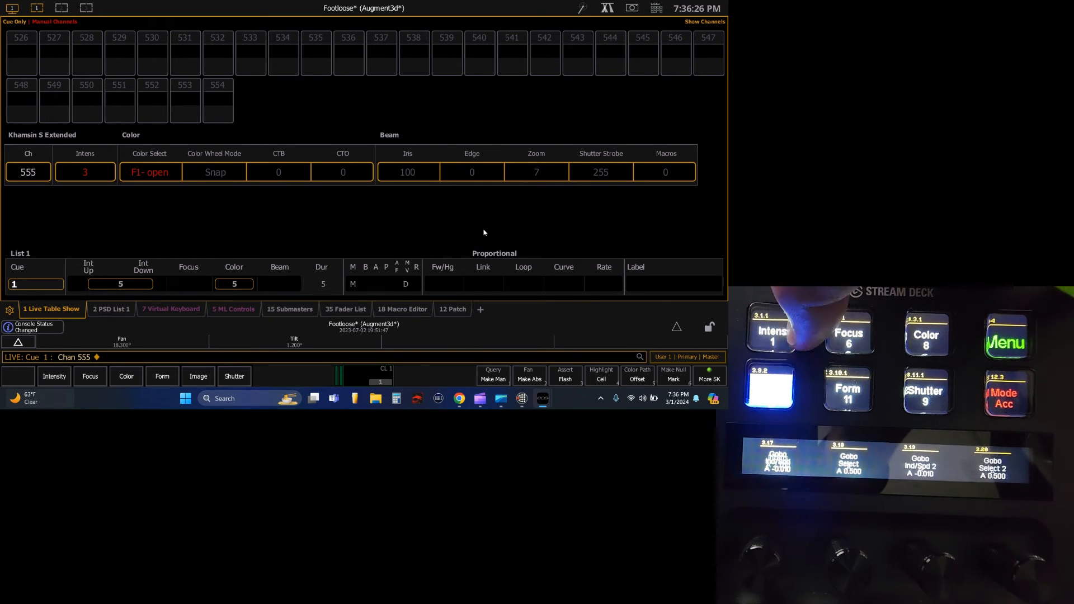
key("alt+c")
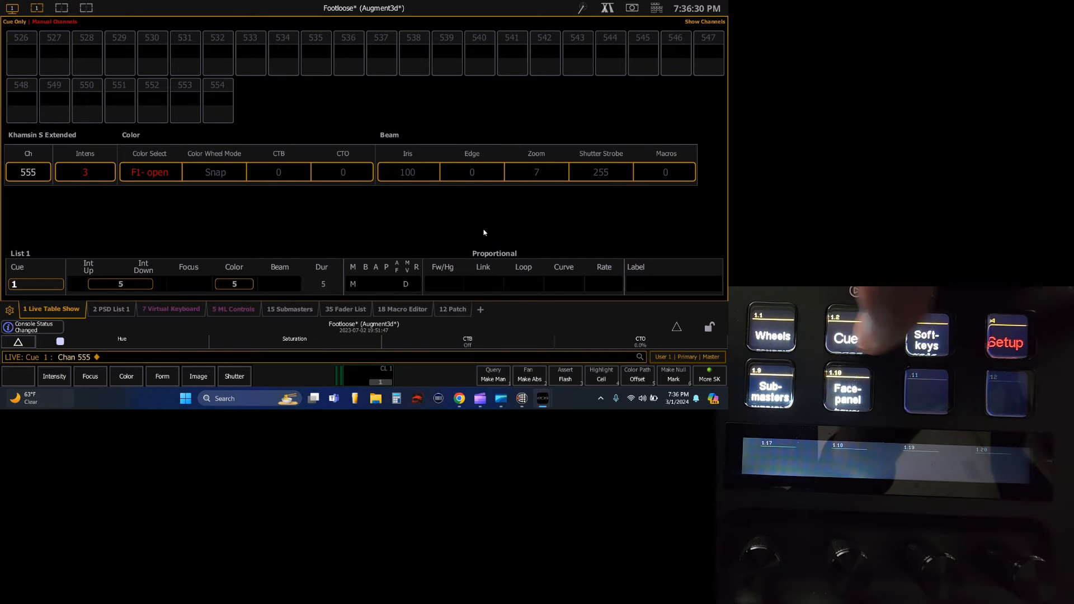
Run cues 1 through 4 with Go and examine the resulting levels across the Live Table channels
key("ctrl+space")
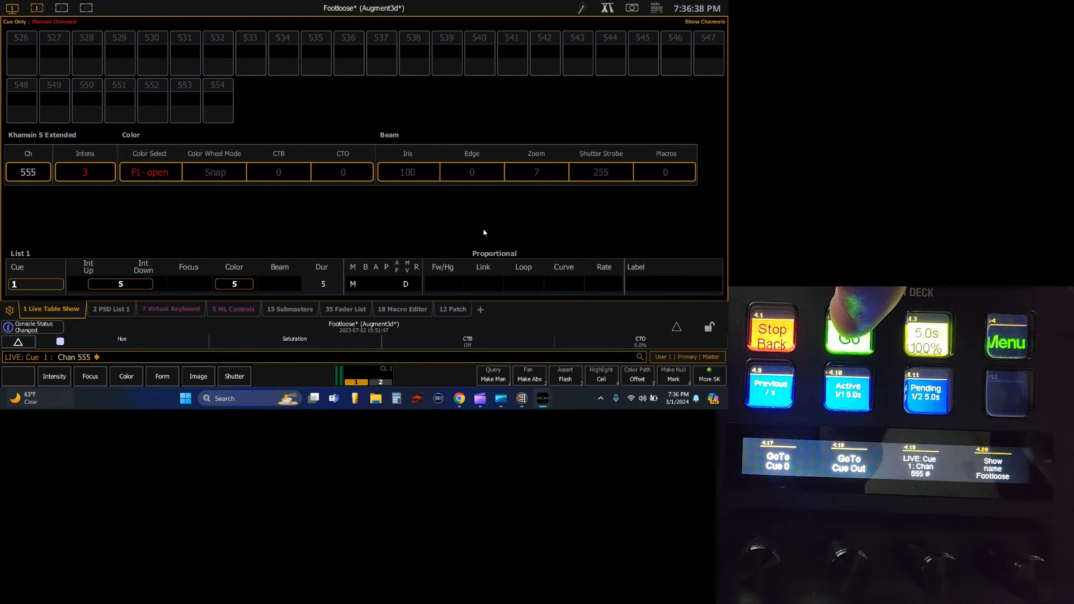
key("ctrl+space")
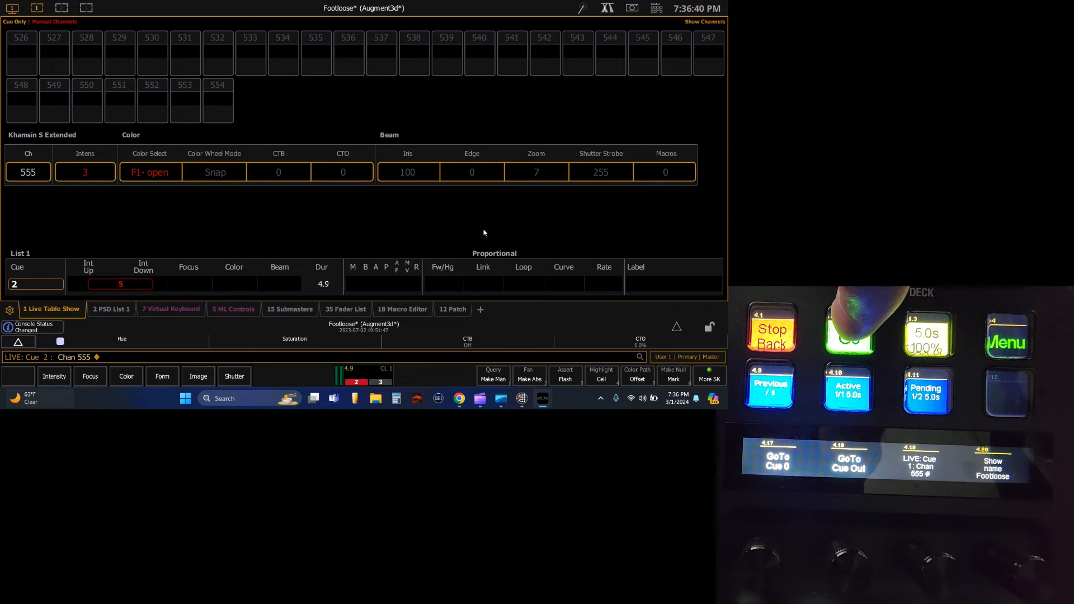
key("ctrl+space")
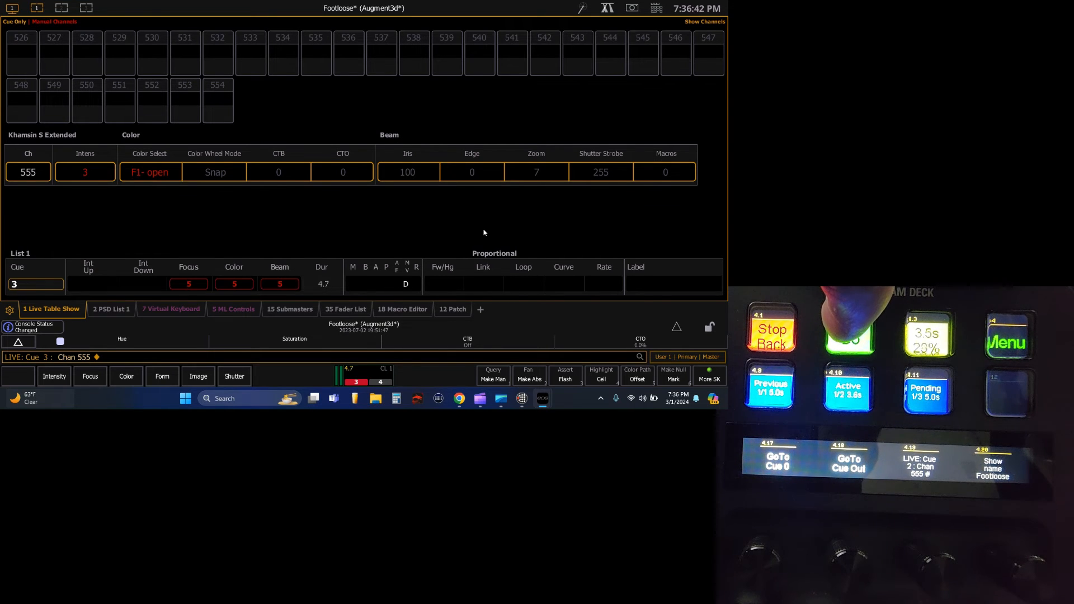
key("ctrl+space")
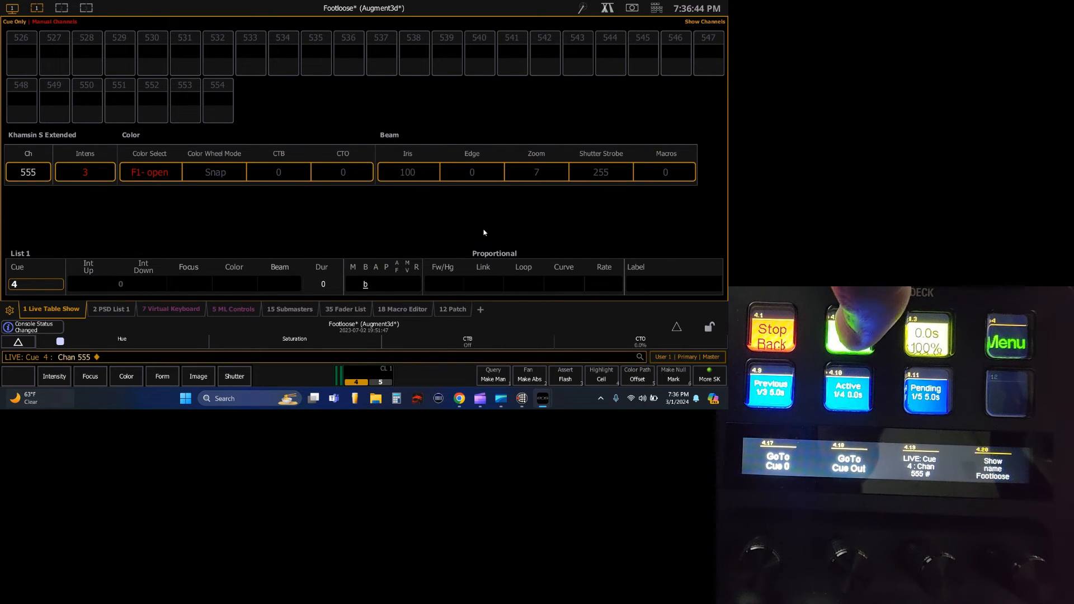
scroll(230, 209, "up", 10)
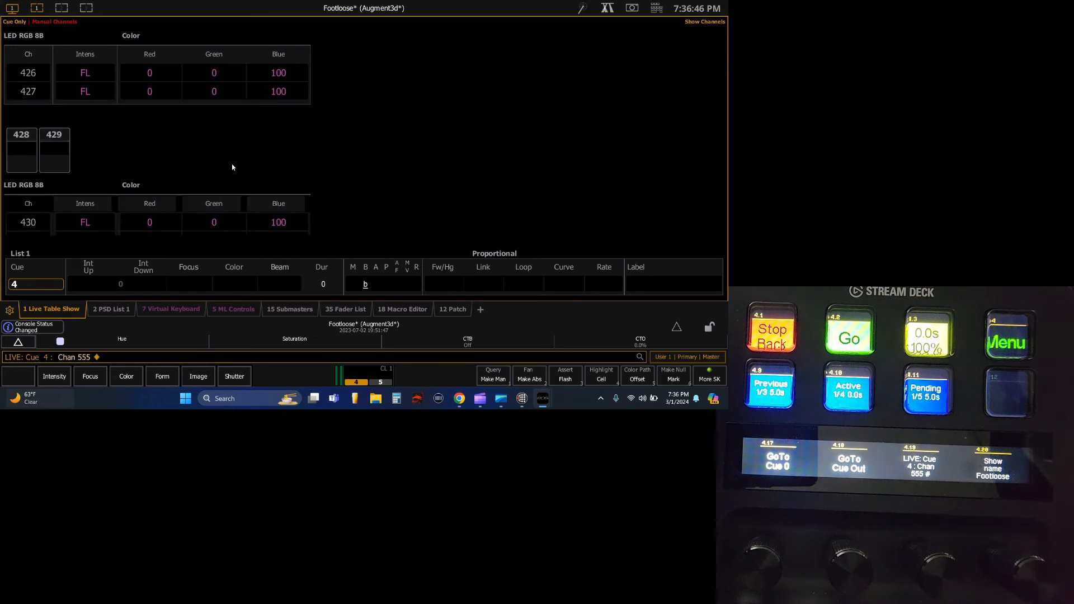
scroll(232, 167, "up", 10)
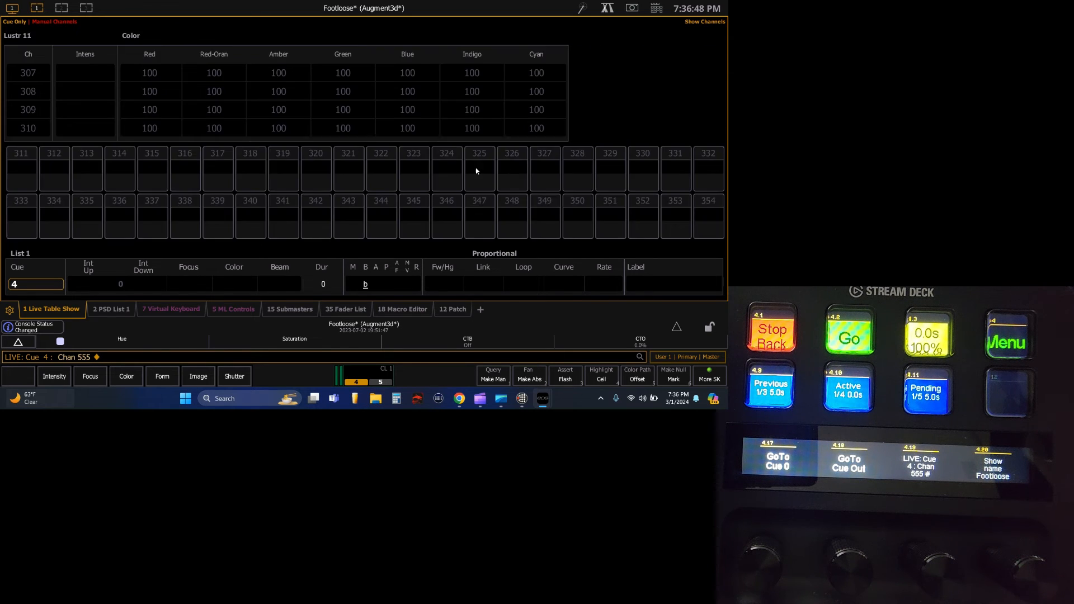
scroll(476, 171, "up", 5)
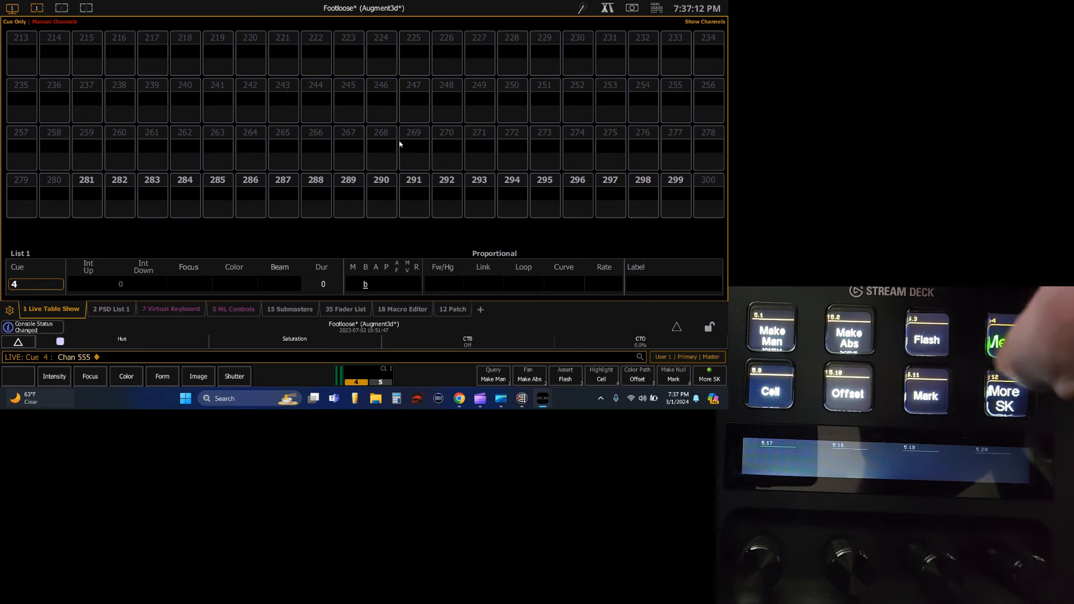
Check the alternate softkeys against the Stream Deck and select channel 62 in Live while testing the Sub 2 dial
key("shift")
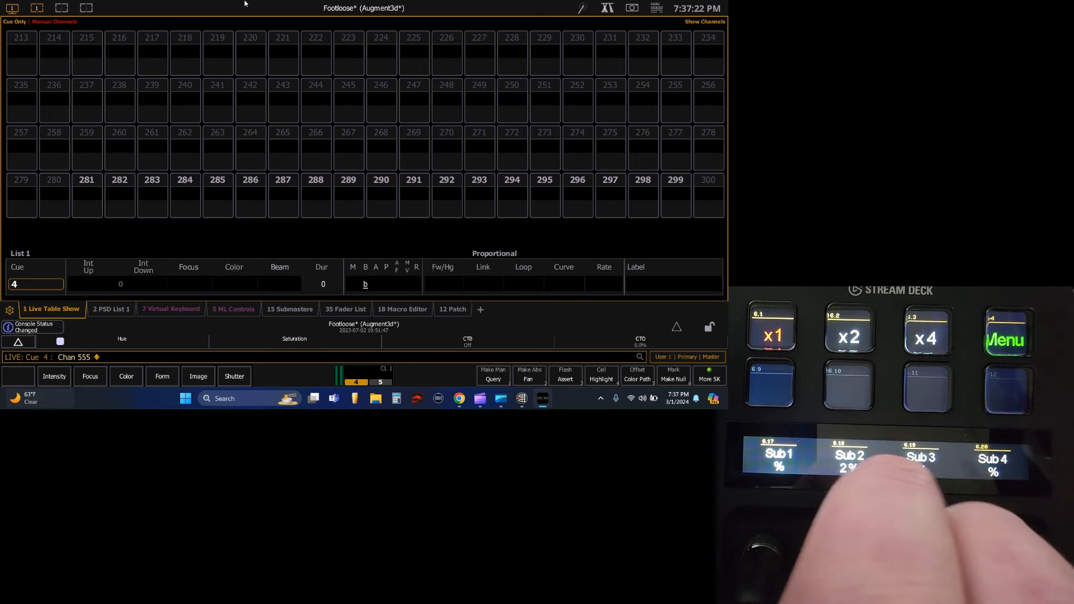
scroll(531, 171, "up", 6)
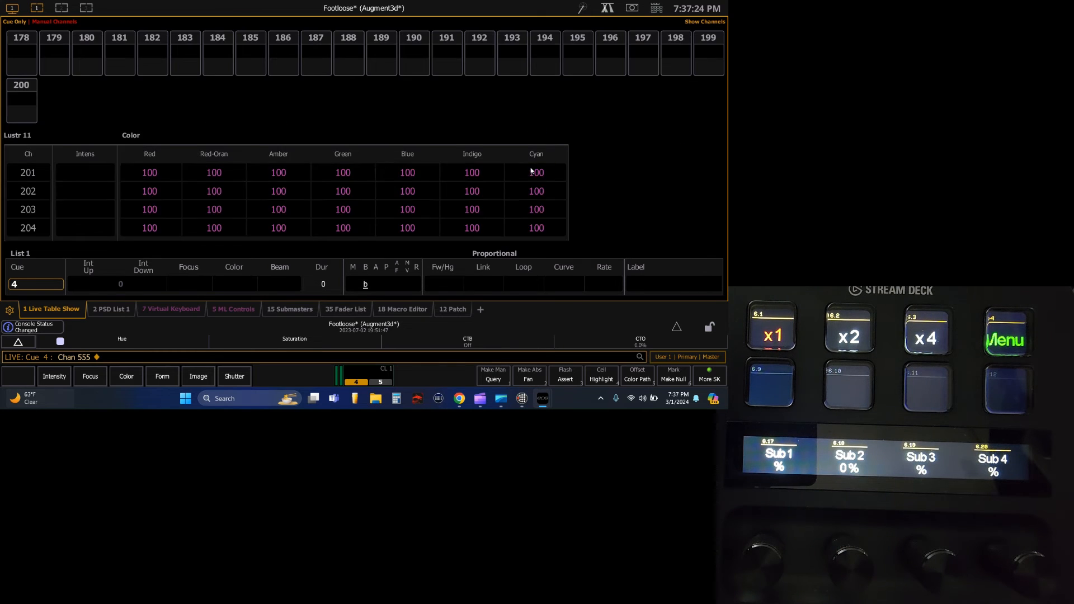
scroll(557, 138, "up", 5)
left_click(545, 133)
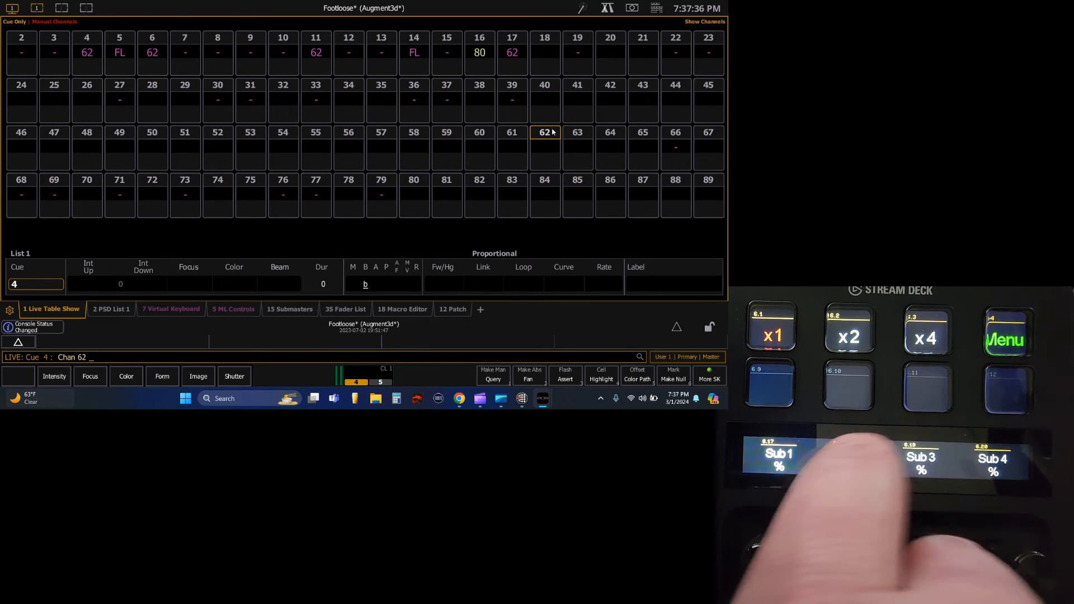
Run Go To Cue Out, and set submaster 2 to 50 from the command line
key("ctrl+shift+e")
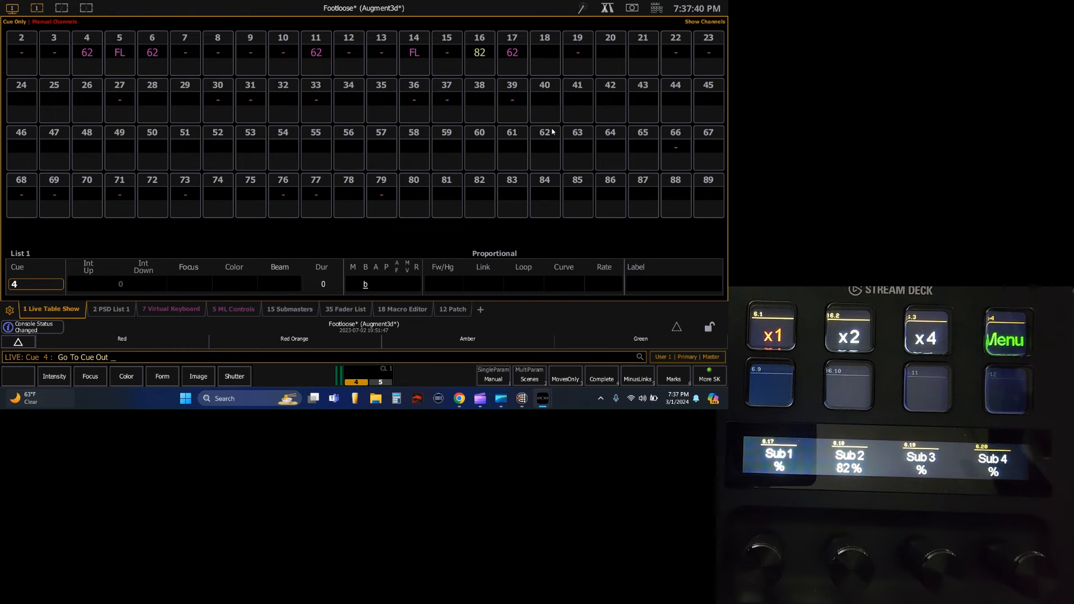
key("Return")
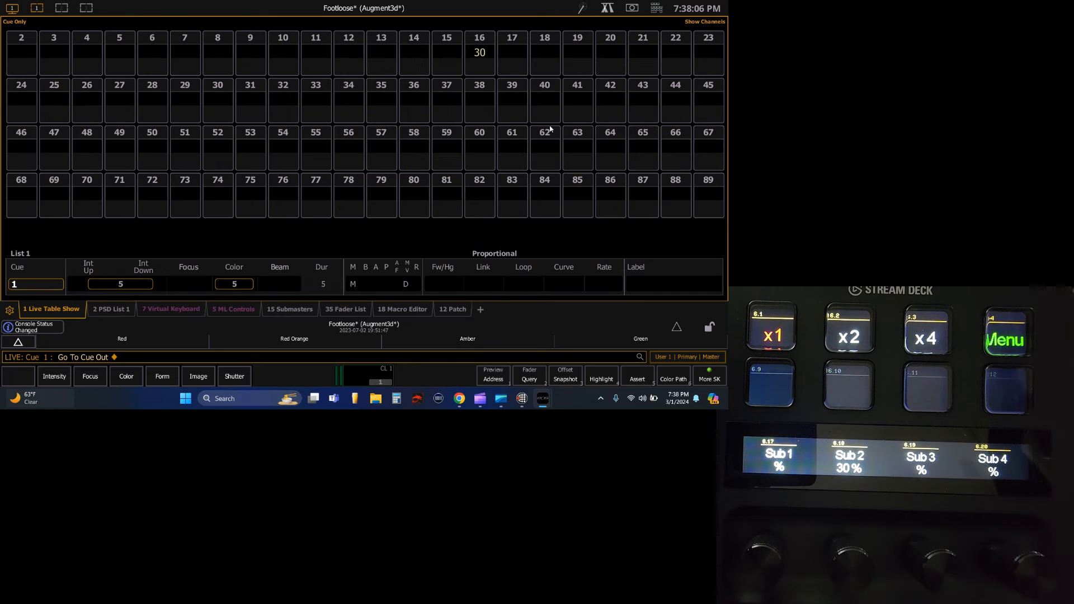
key("s")
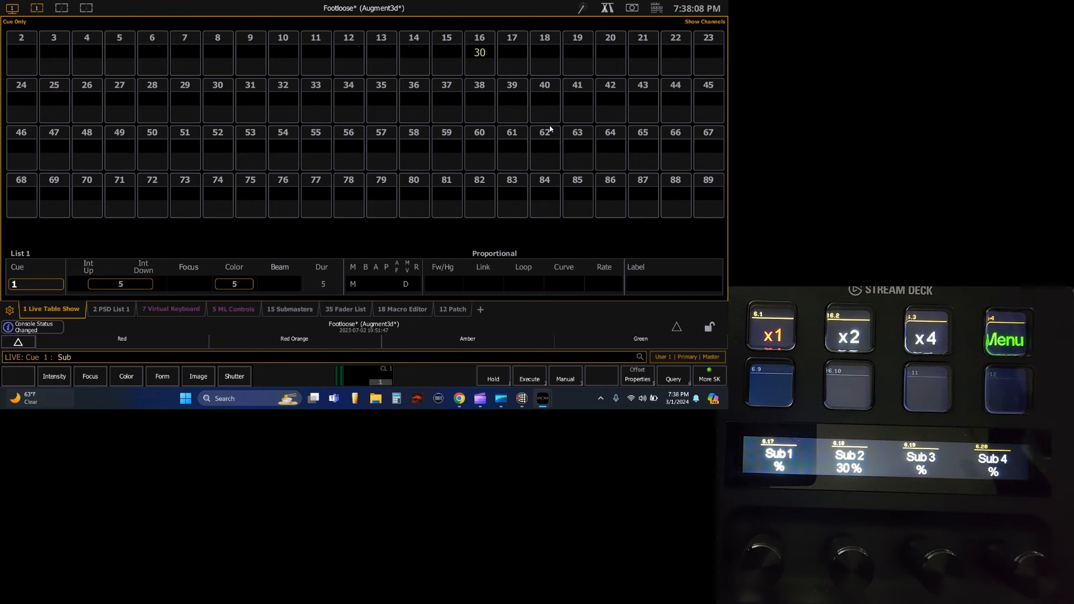
type("2")
type("a")
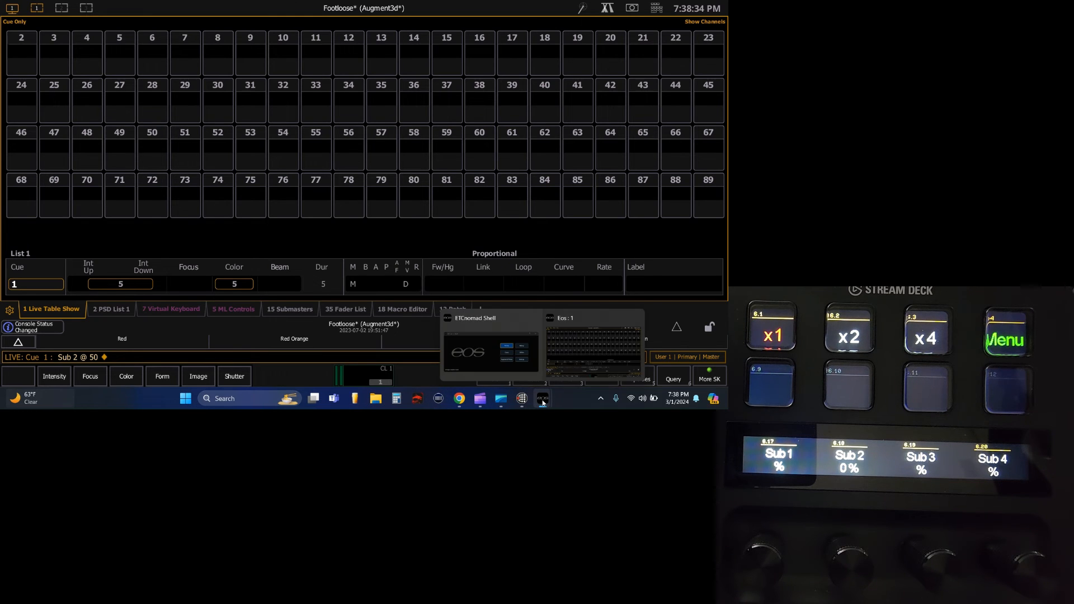
Switch to Bitfocus Companion and create a regular button in empty slot 3.6 of the Wheels page
mouse_move(525, 402)
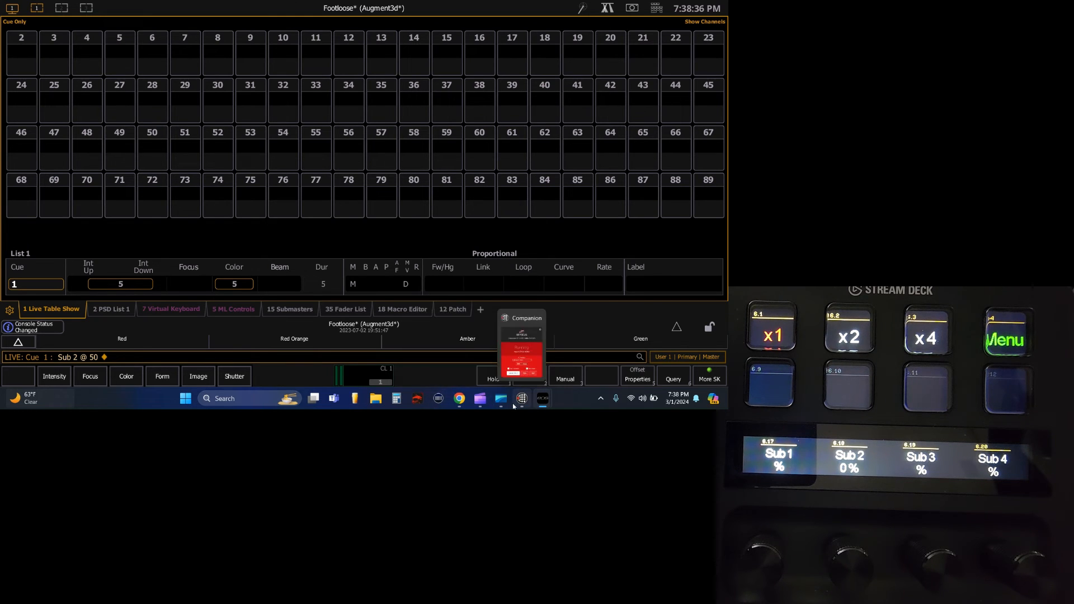
left_click(460, 399)
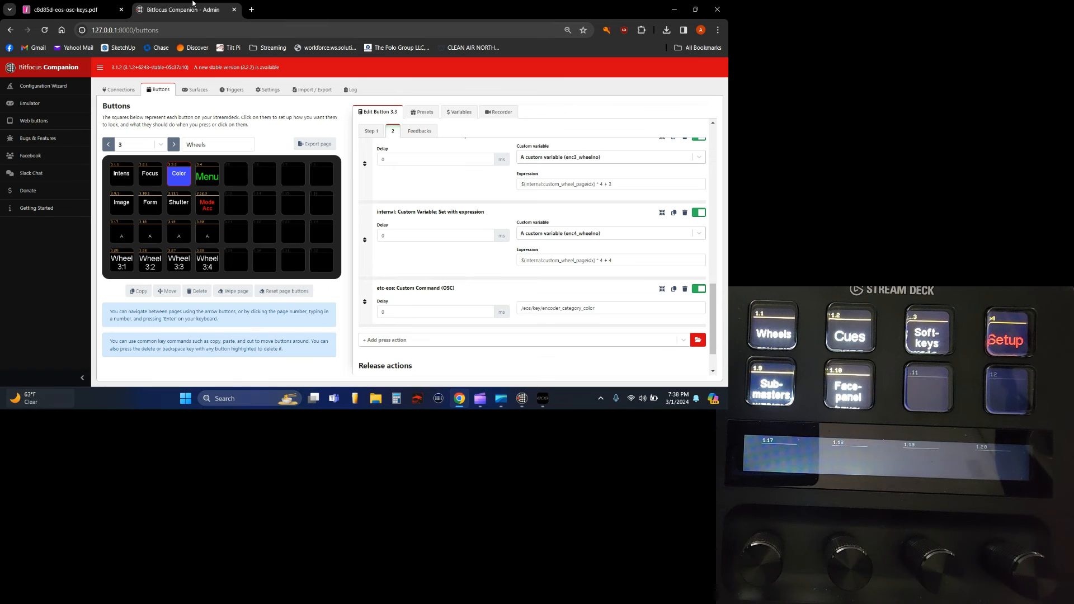
left_click(261, 173)
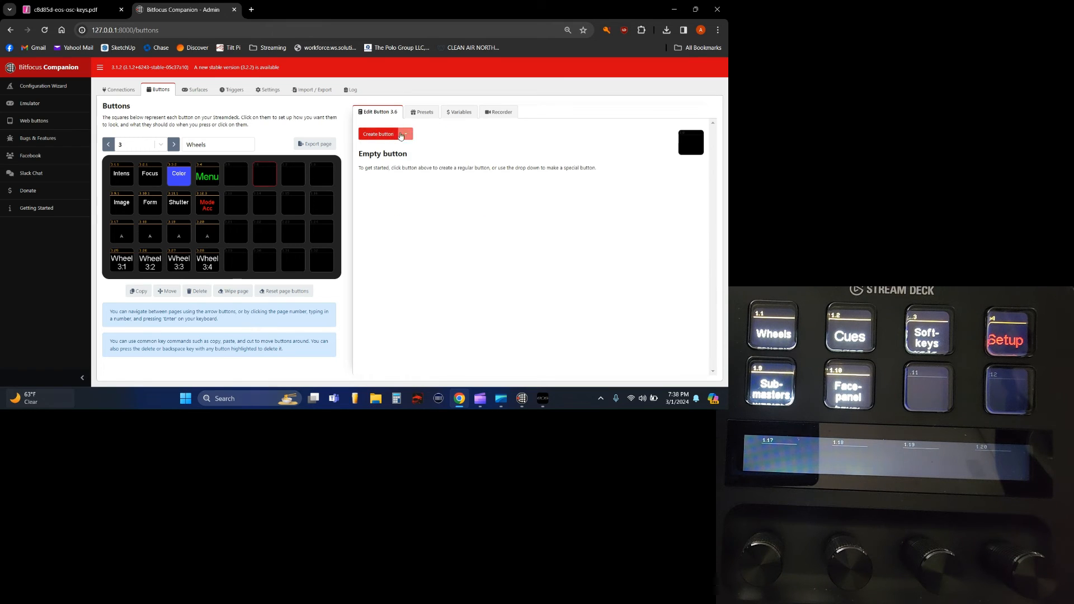
left_click(379, 134)
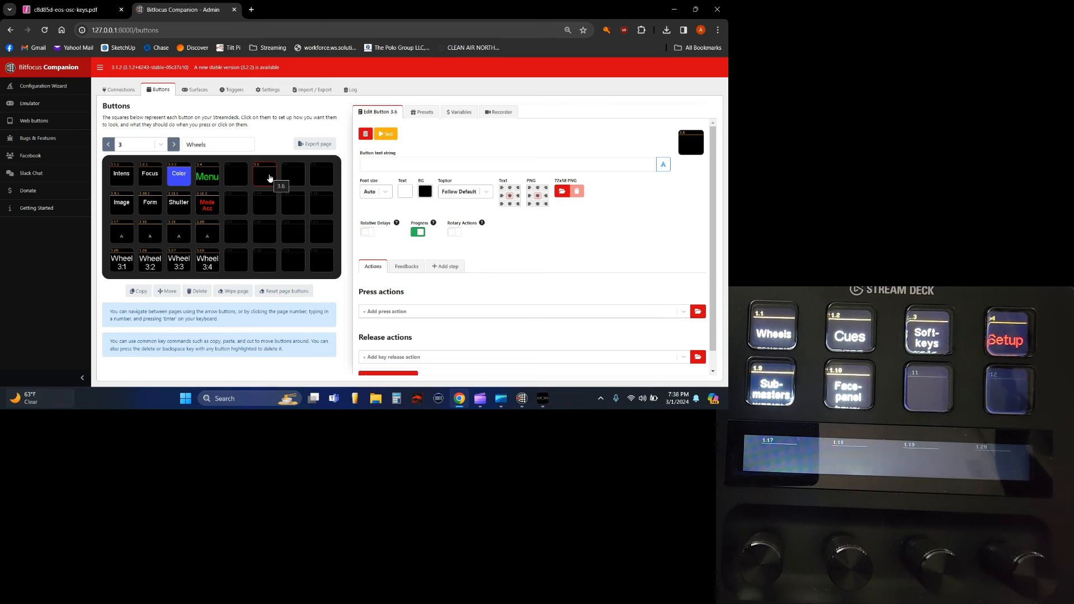
Examine the feedback and action settings available for button 3.6
scroll(442, 223, "down", 1)
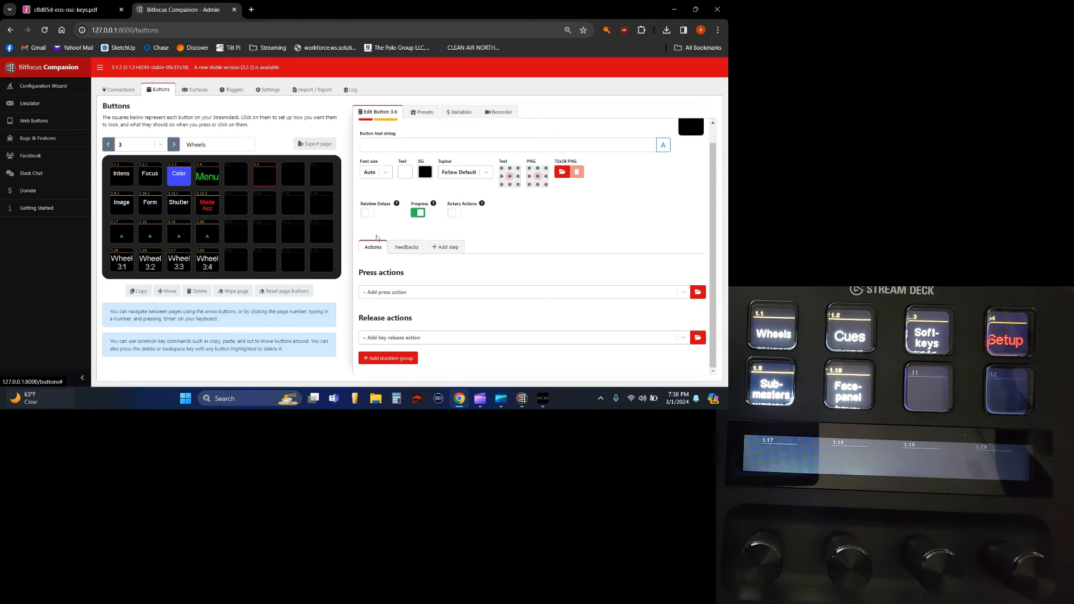
left_click(407, 247)
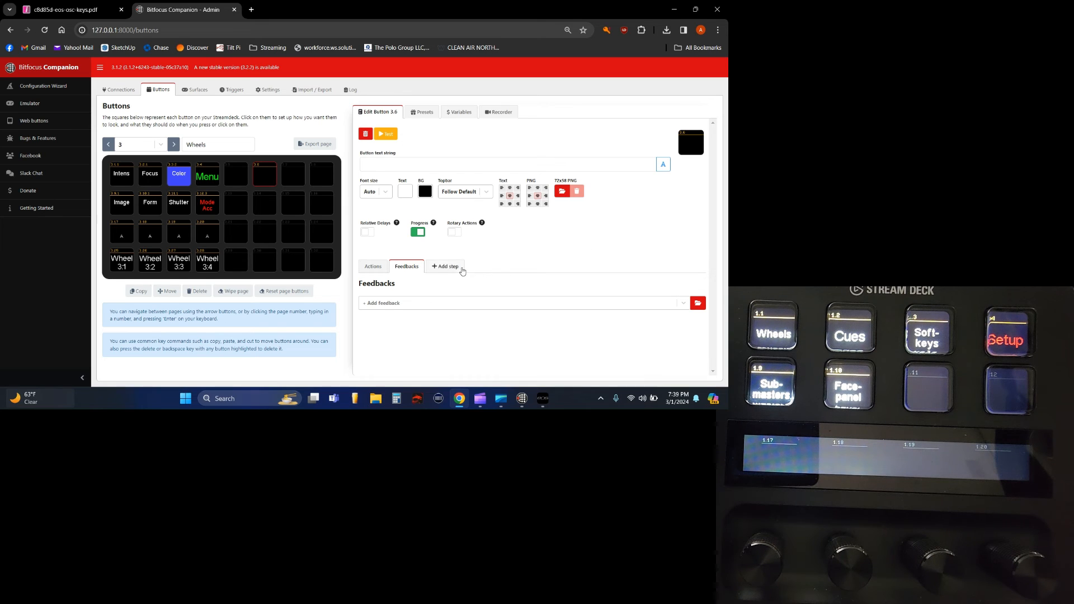
left_click(378, 273)
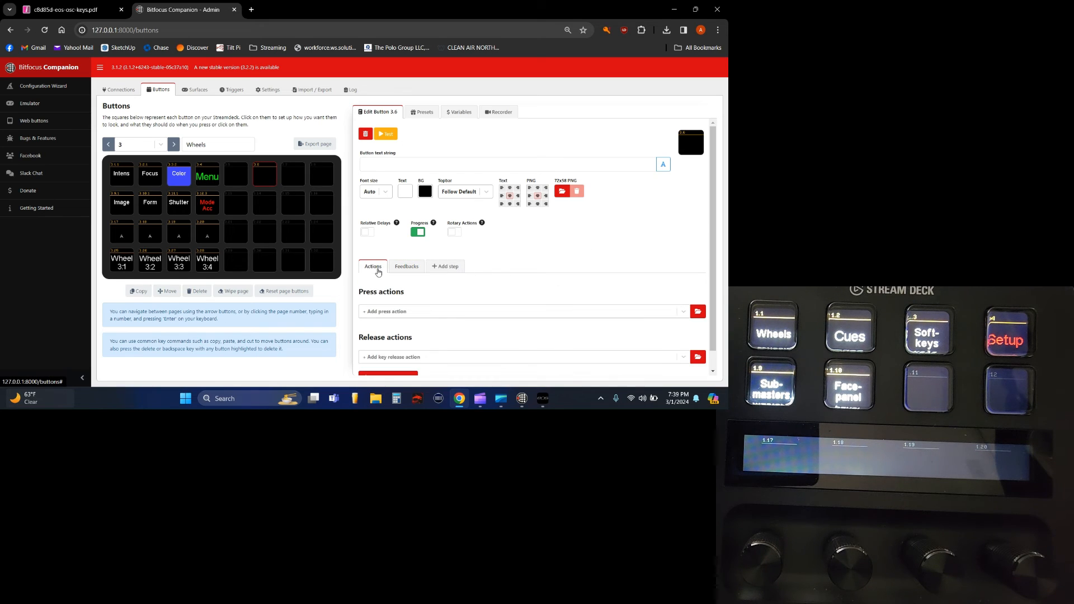
scroll(454, 287, "down", 1)
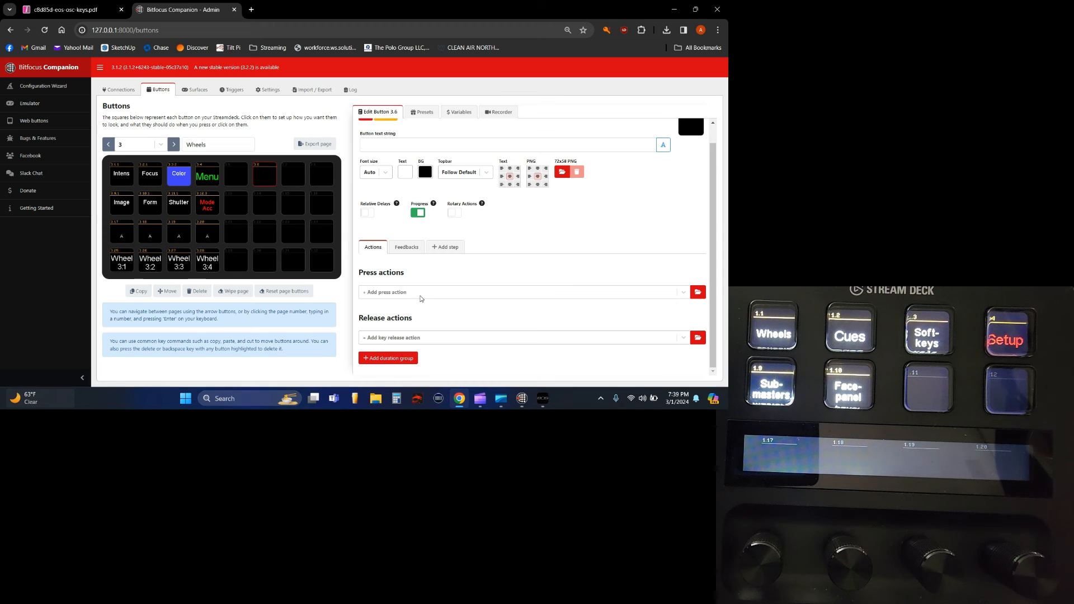
Browse the internal actions that can be added as a press action on button 3.6
left_click(698, 292)
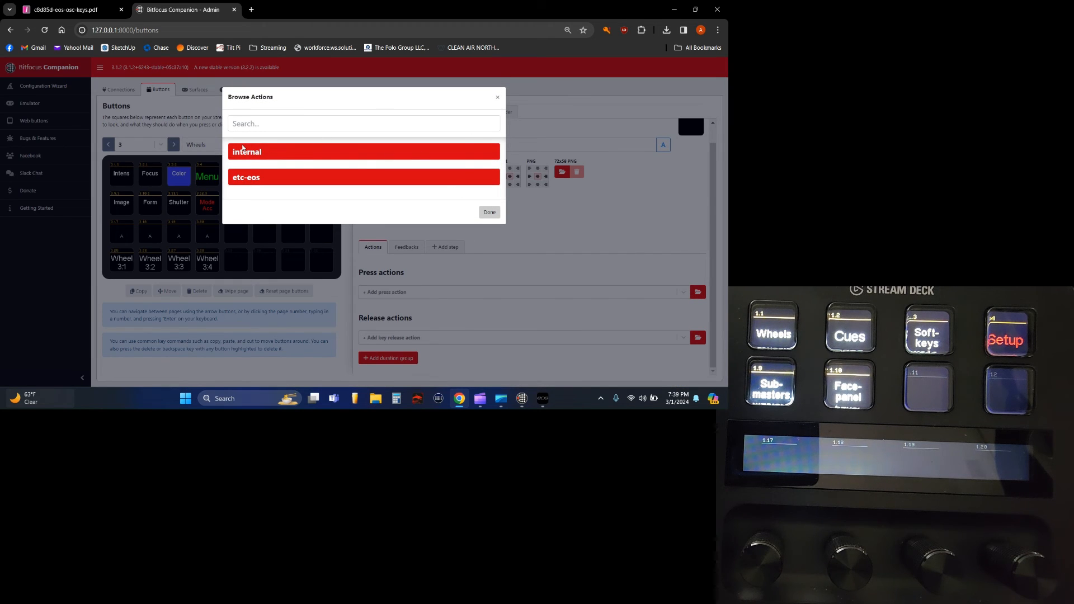
left_click(270, 159)
scroll(404, 188, "down", 5)
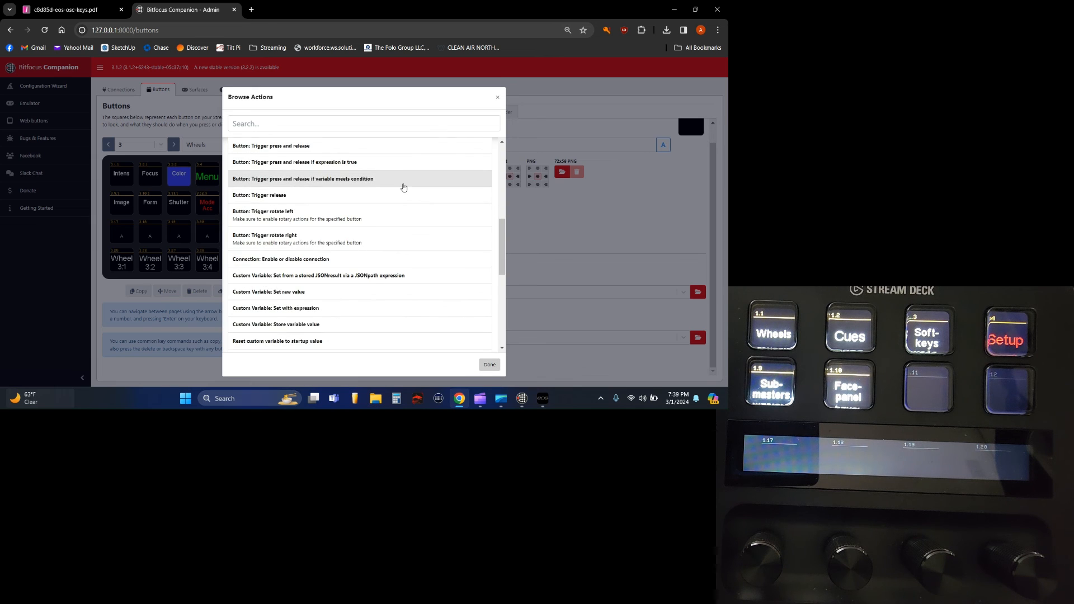
scroll(403, 187, "down", 3)
scroll(403, 188, "down", 2)
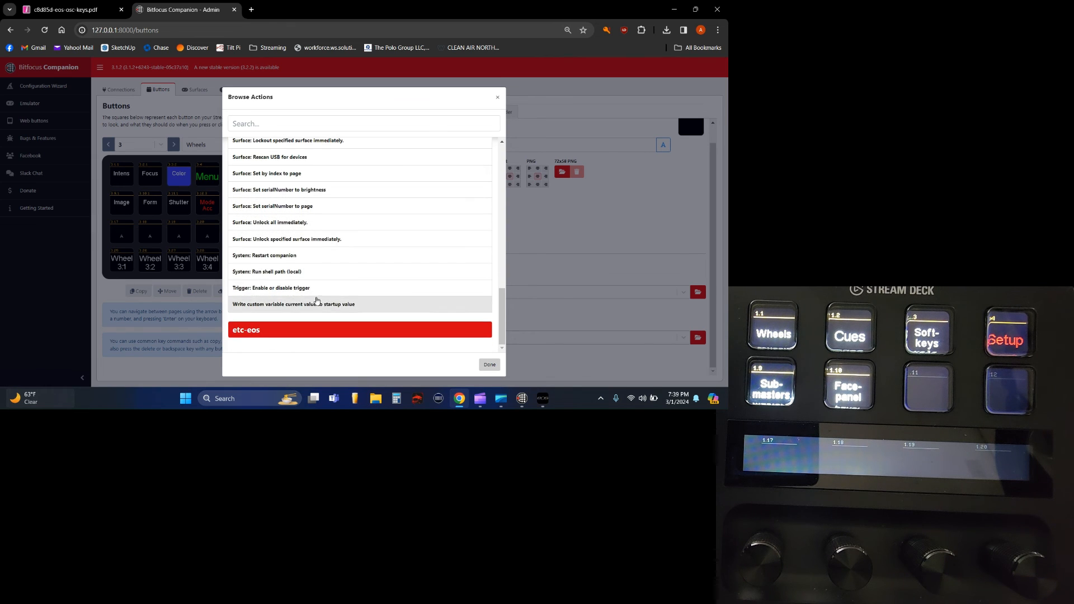
scroll(314, 250, "up", 3)
scroll(314, 250, "up", 8)
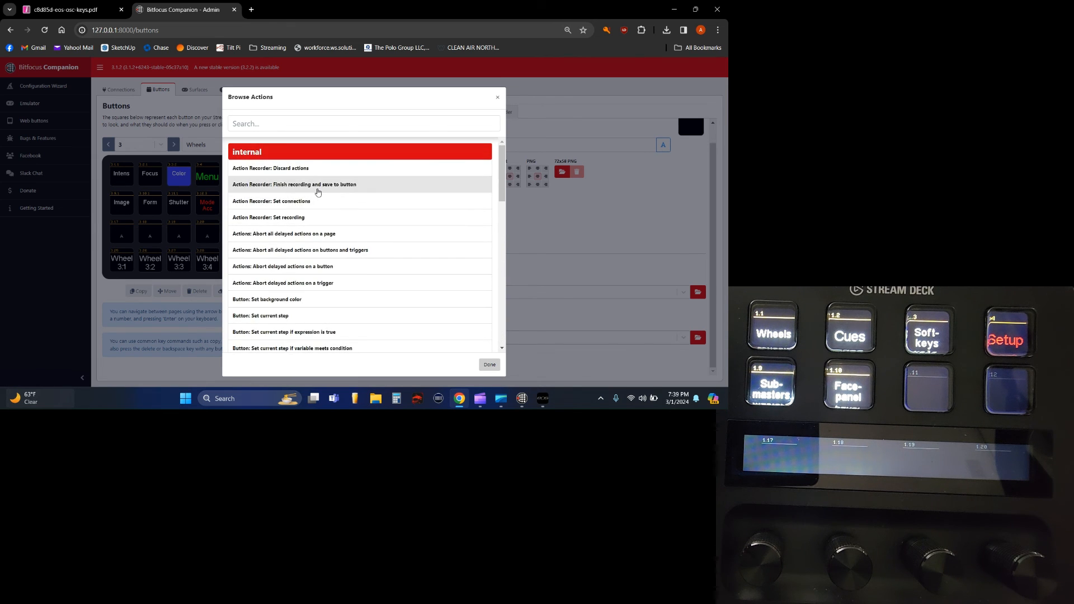
scroll(300, 304, "down", 4)
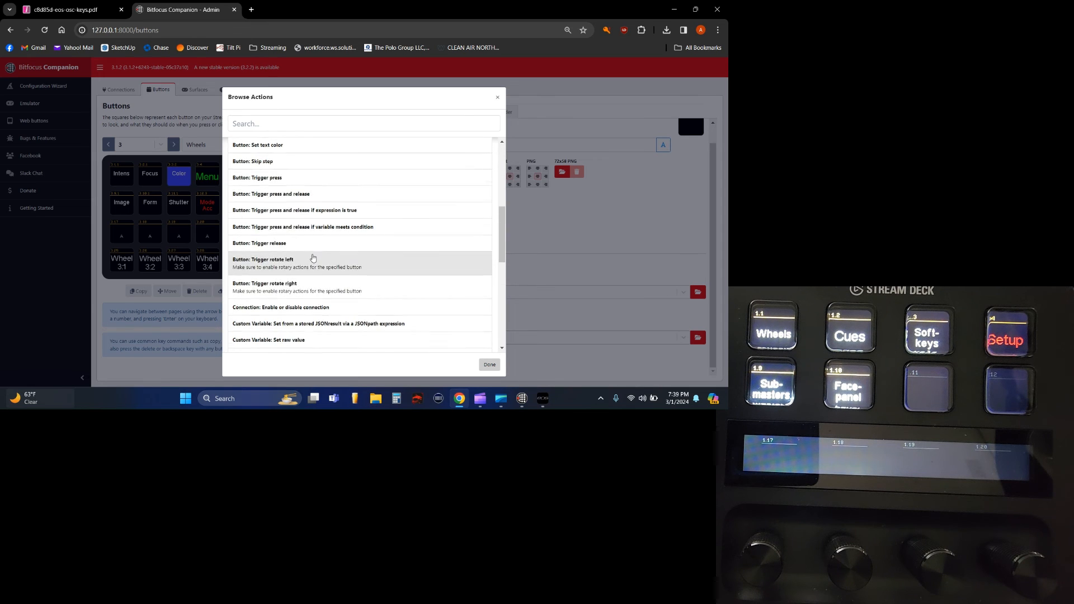
scroll(307, 278, "up", 3)
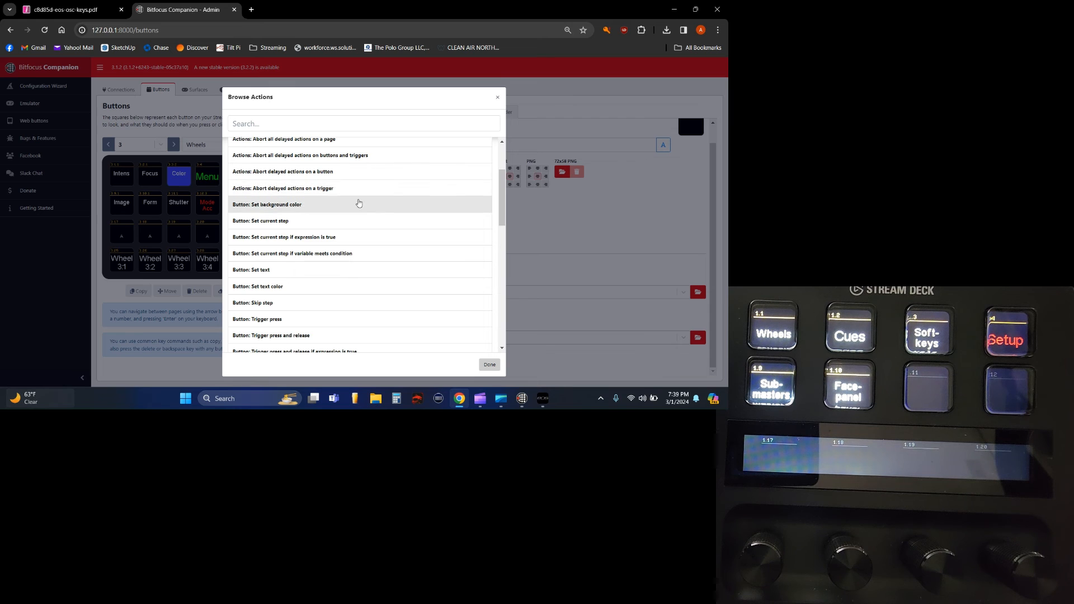
scroll(453, 279, "down", 2)
scroll(452, 279, "down", 10)
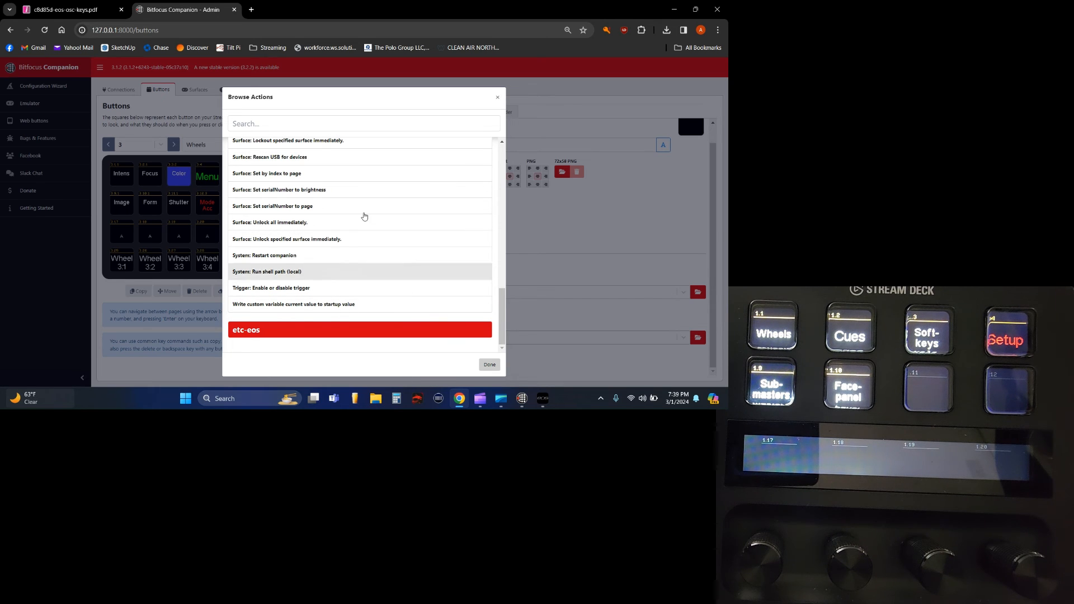
scroll(358, 150, "up", 15)
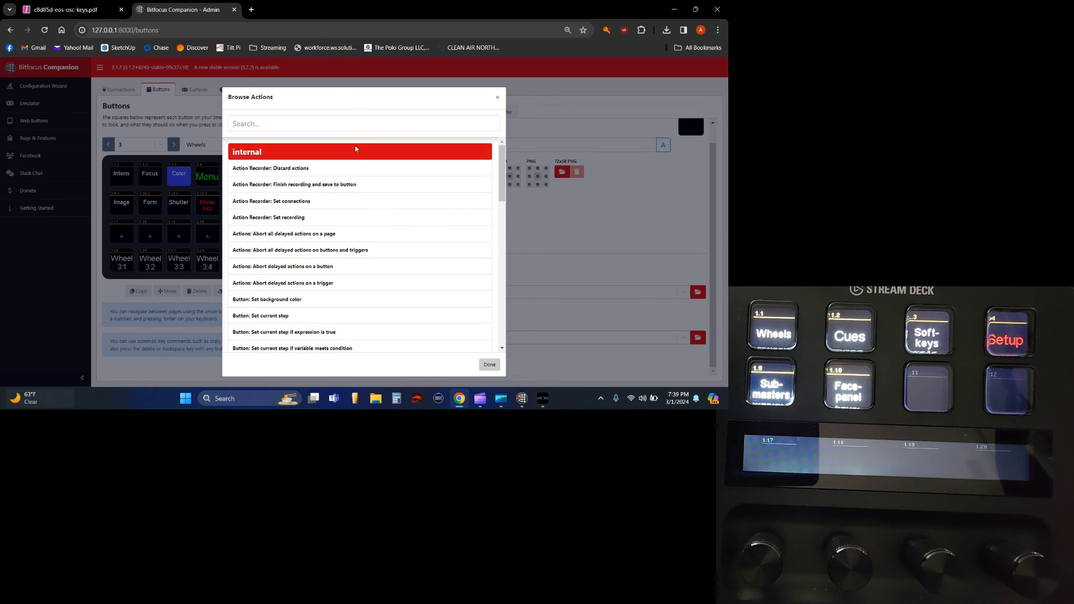
Add the etc-eos action Key: Press Key to button 3.6's press actions with the key name undo
left_click(358, 154)
left_click(355, 184)
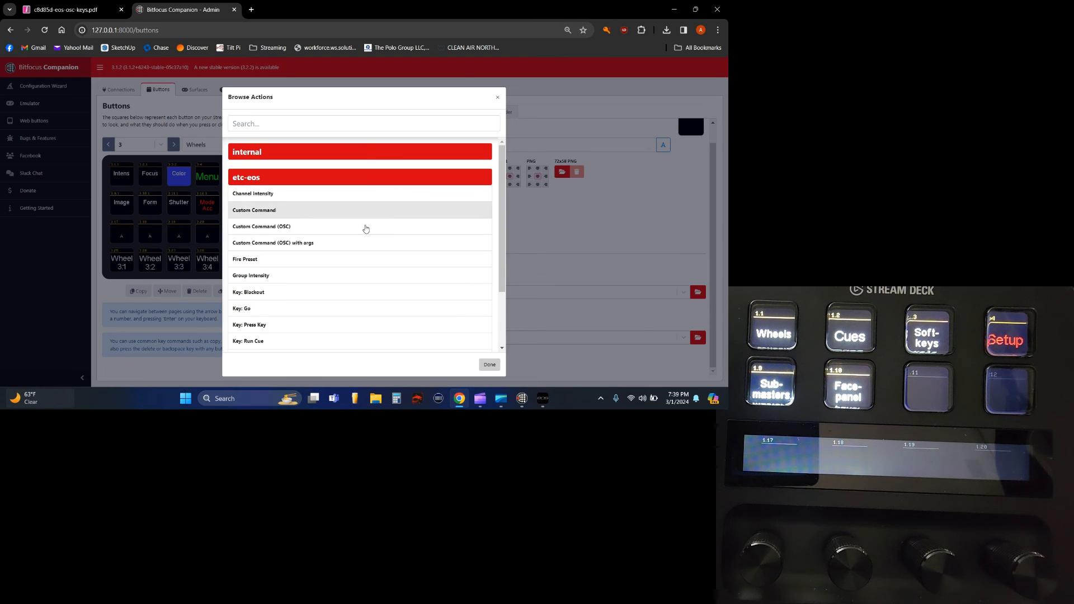
scroll(369, 235, "down", 2)
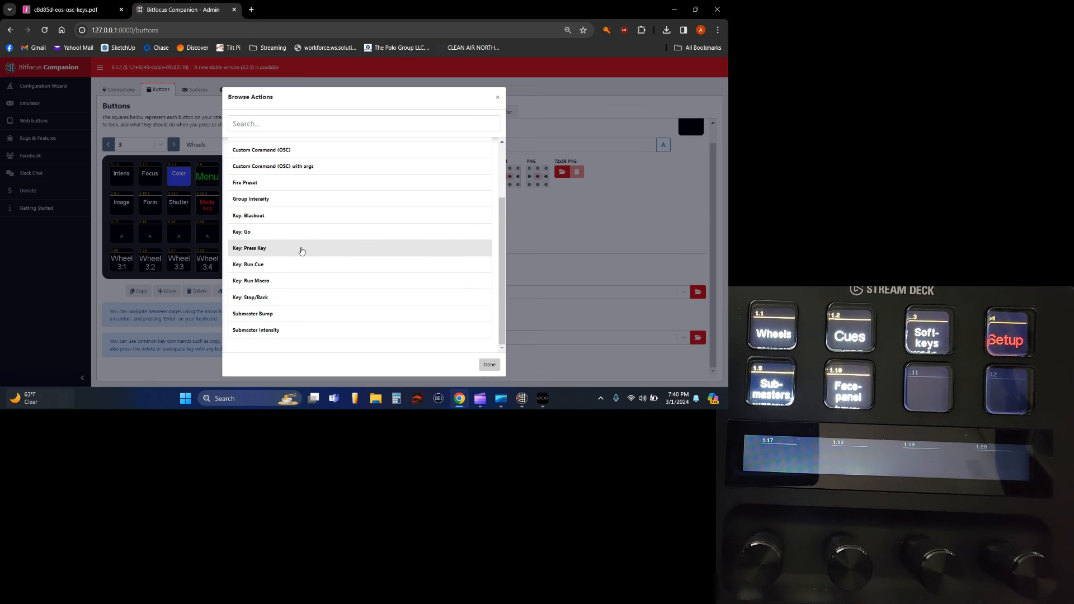
left_click(301, 250)
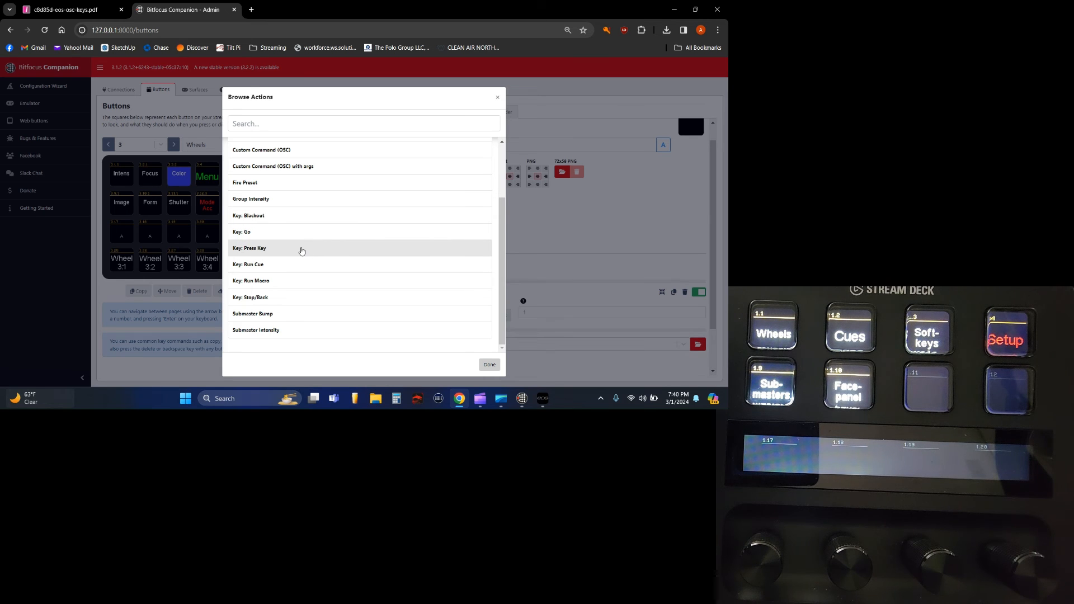
left_click(552, 245)
left_click(561, 311)
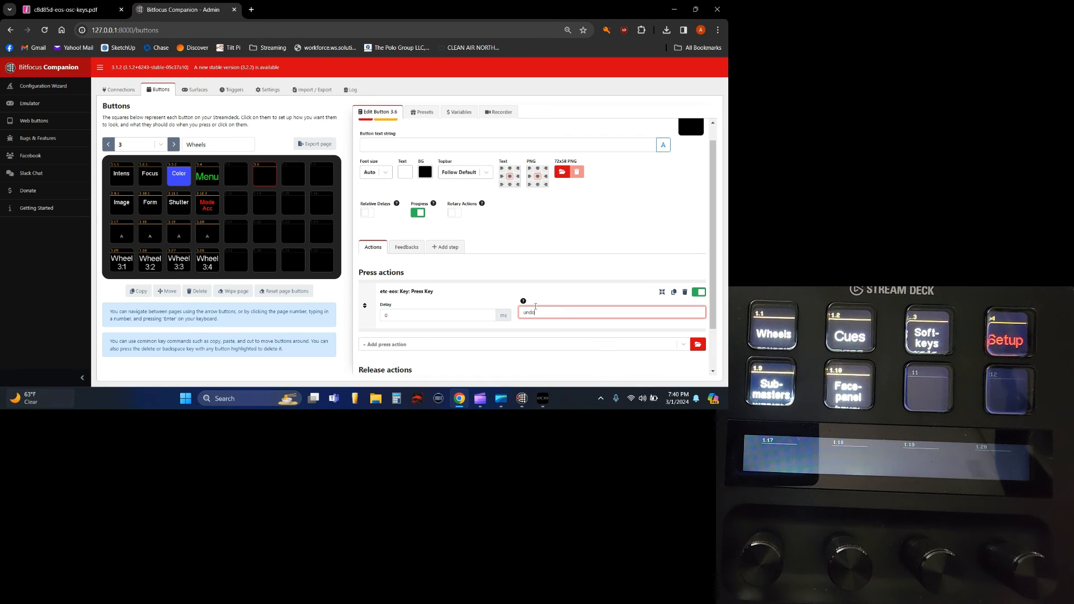
Label button 3.6 with the text undo and set its font size to 18pt
left_click(472, 143)
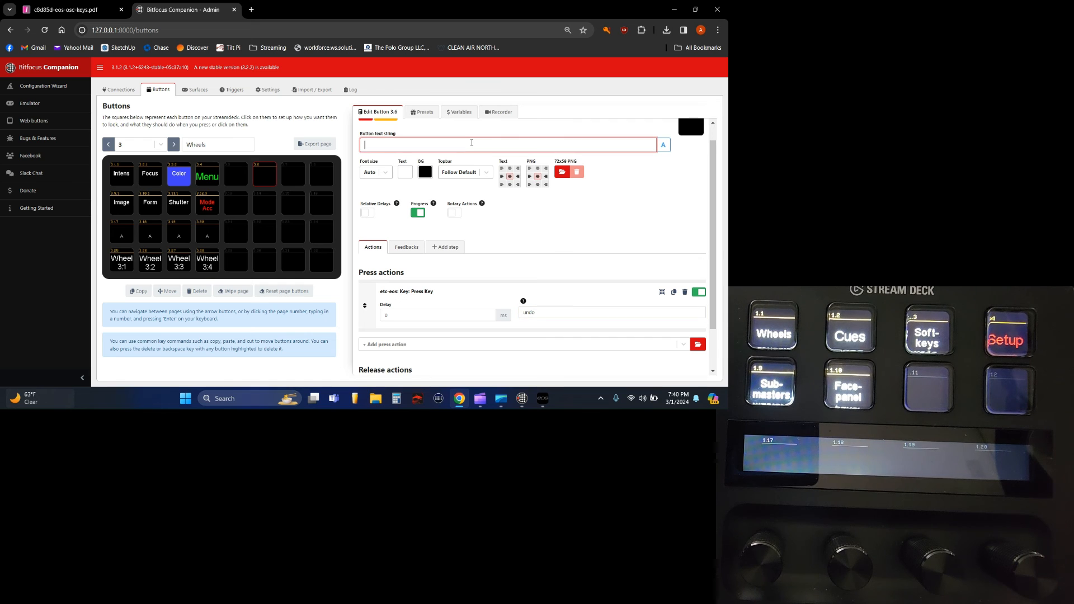
type("undo")
left_click(576, 230)
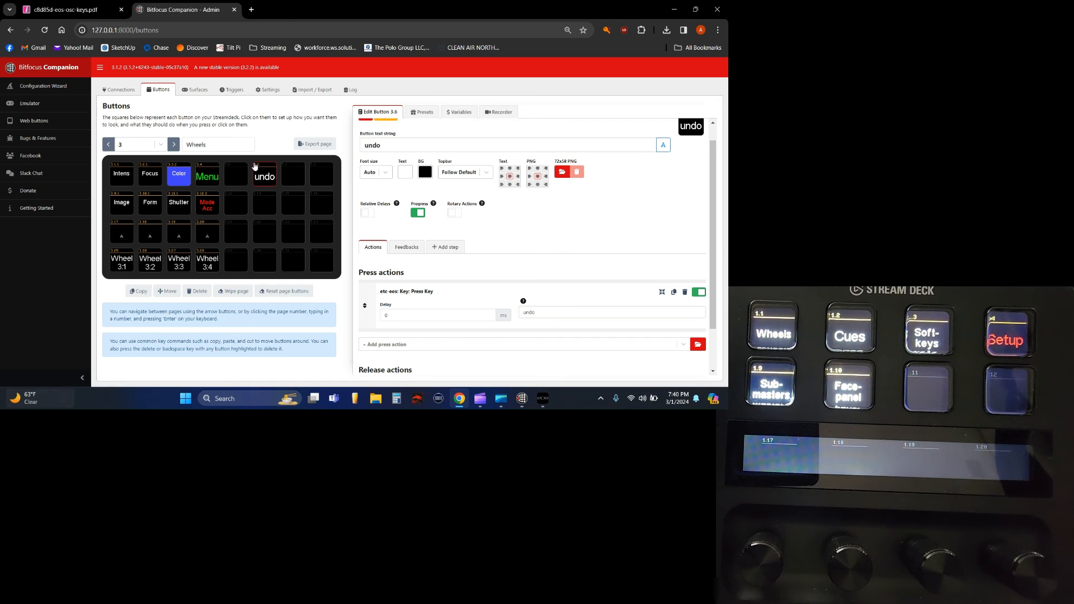
left_click(385, 174)
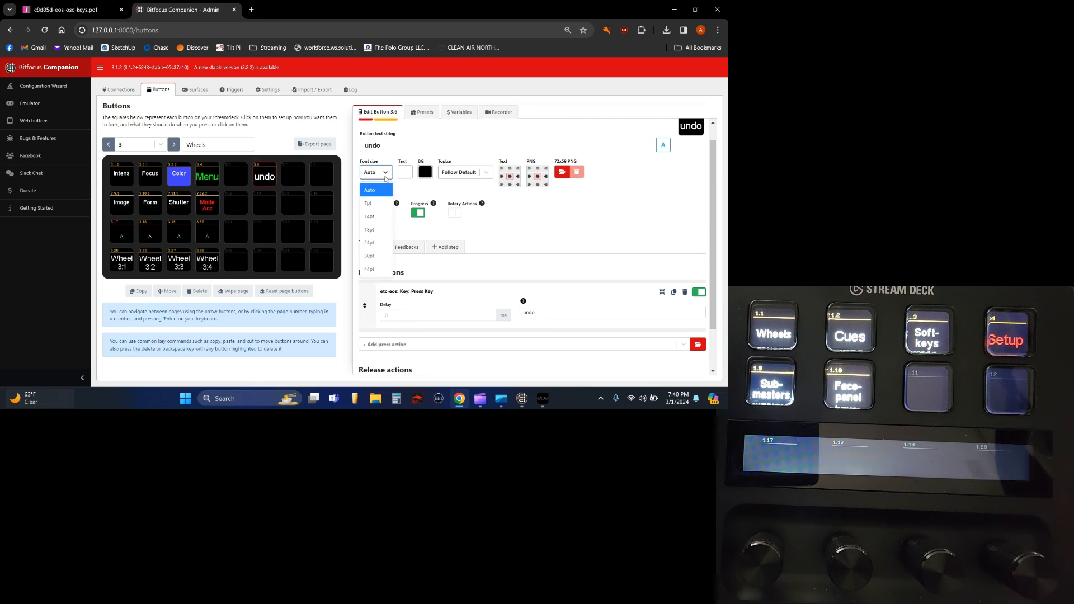
left_click(370, 229)
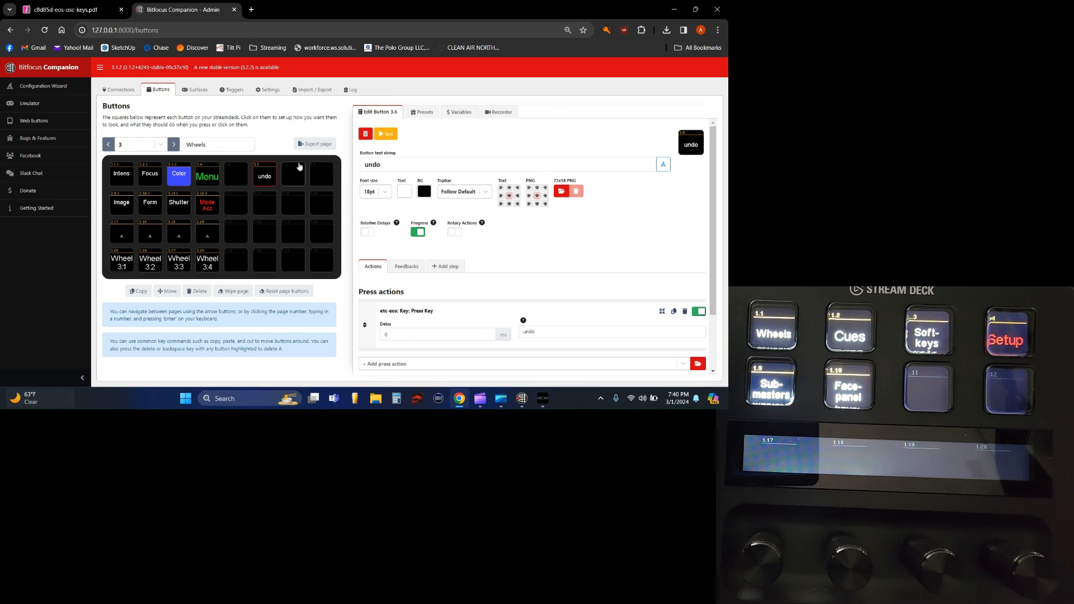
Test the undo button, cancel the pending Undo command in ETC Eos, and return to Bitfocus Companion
left_click(394, 135)
key("alt+Tab")
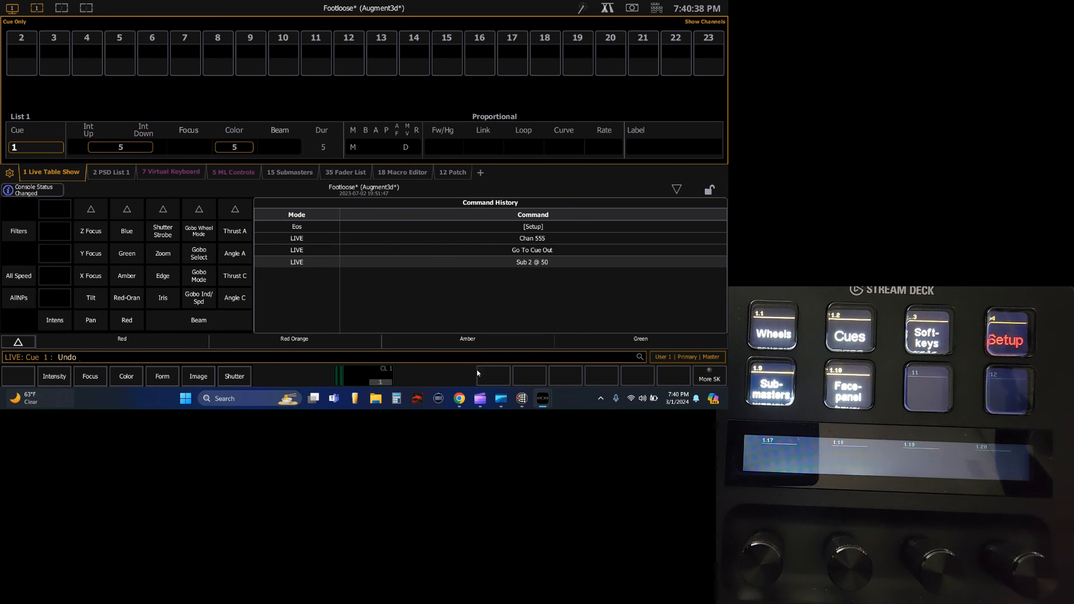
key("Escape")
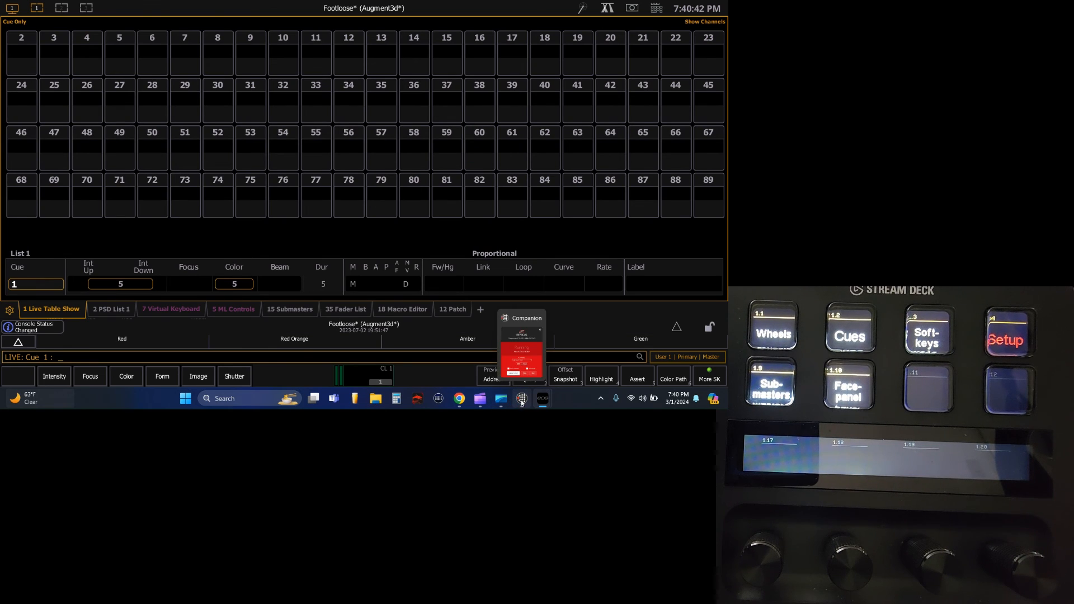
mouse_move(480, 398)
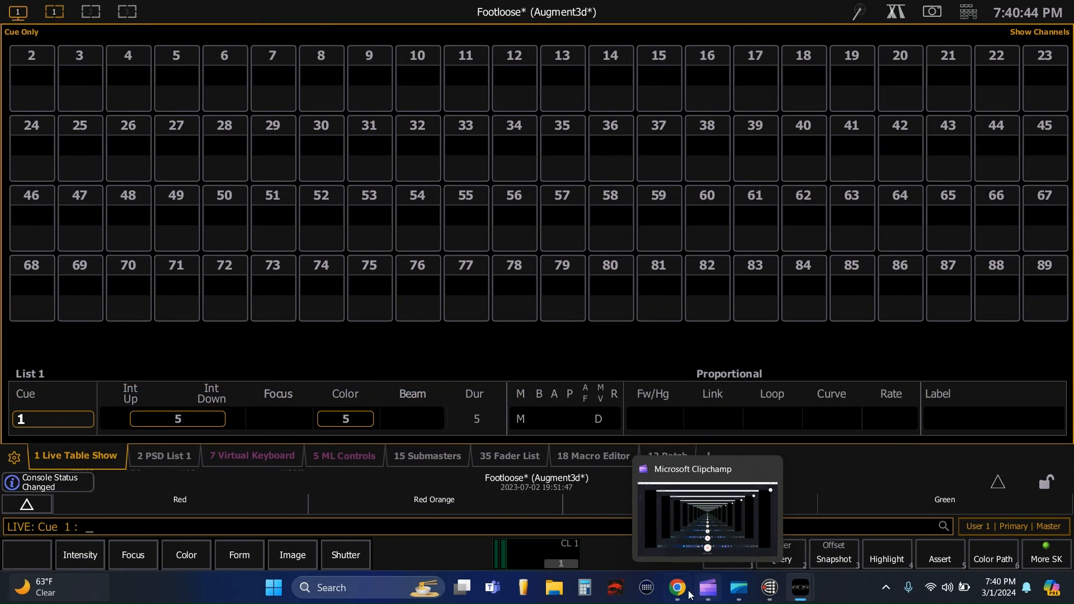
left_click(682, 593)
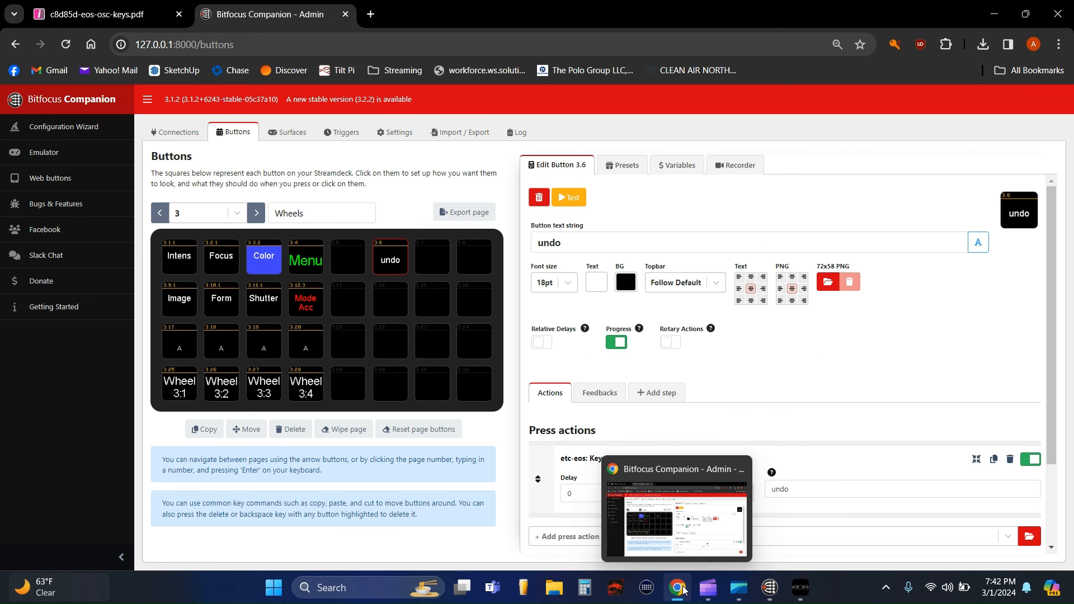
left_click(707, 587)
mouse_move(595, 513)
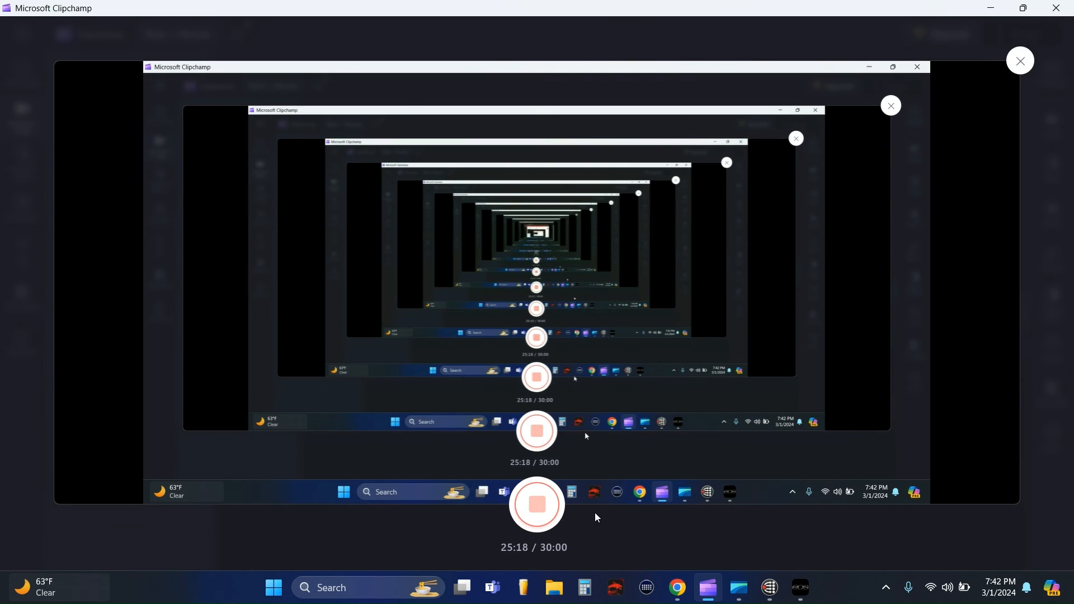